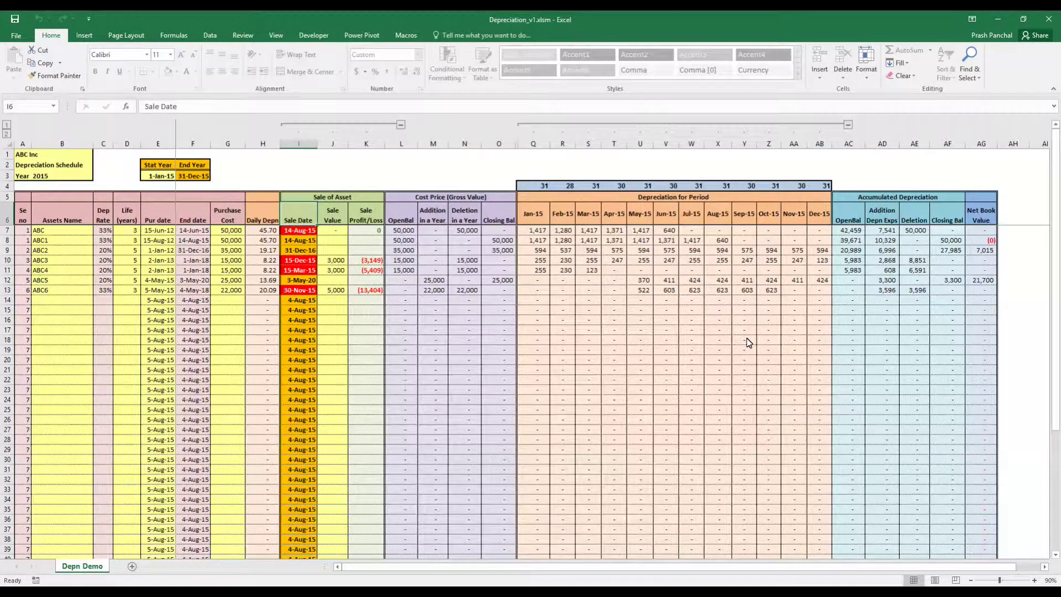
# Step: Zoom the depreciation schedule in to 160% and examine the company heading and the Sale of Asset columns
pyautogui.press('Left')
pyautogui.press('Left')
pyautogui.press('Left')
pyautogui.press('Left')
pyautogui.press('Left')
pyautogui.click(401, 279)
pyautogui.scroll(7, 74, 315)
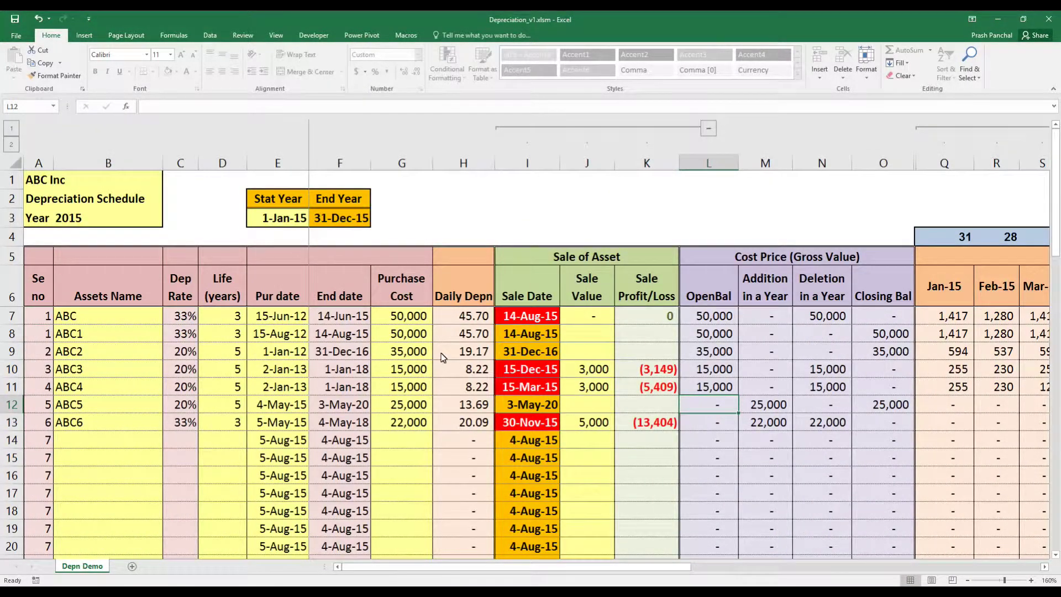
pyautogui.click(66, 180)
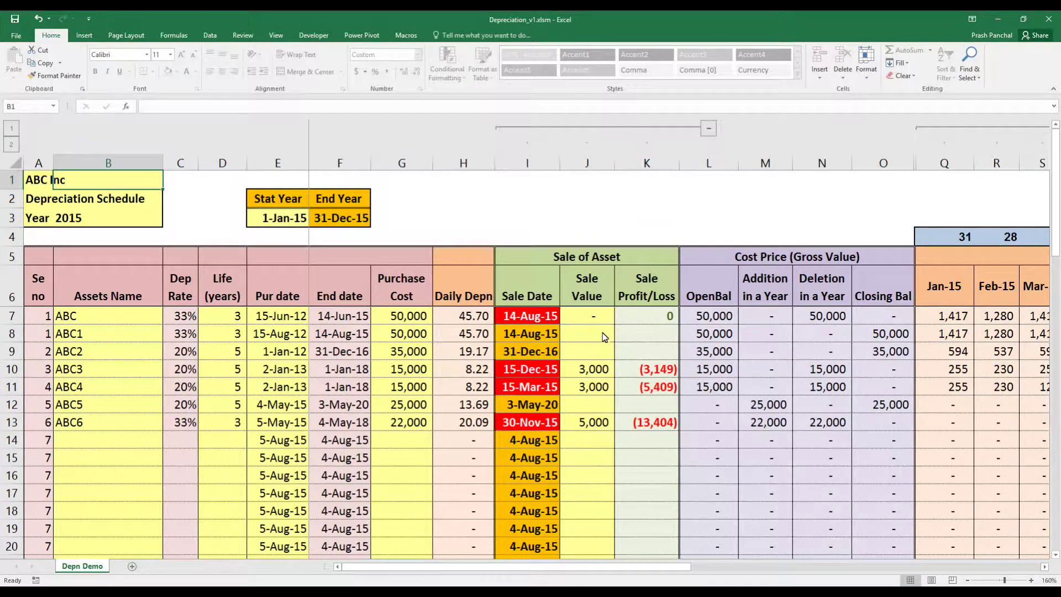
pyautogui.click(590, 370)
pyautogui.click(644, 359)
pyautogui.click(633, 320)
# Step: Examine the schedule title and year cells in the heading block above the asset table
pyautogui.click(71, 192)
pyautogui.click(32, 200)
pyautogui.click(35, 224)
pyautogui.click(37, 199)
pyautogui.click(37, 218)
pyautogui.click(41, 199)
pyautogui.click(58, 221)
# Step: Examine the start and end year dates in cells E3 and F3
pyautogui.click(273, 219)
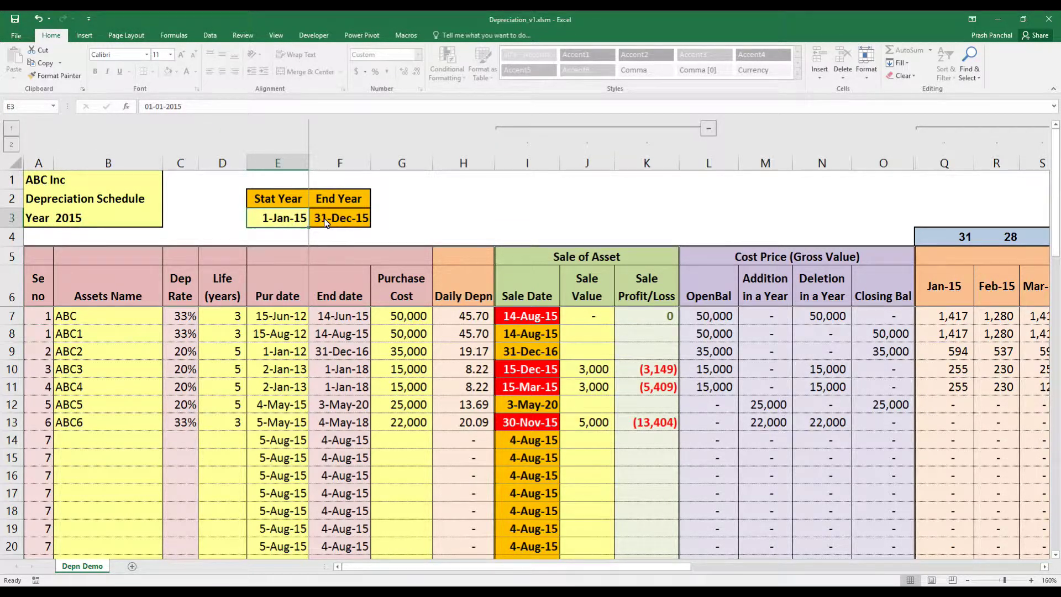
pyautogui.click(345, 226)
pyautogui.click(290, 222)
pyautogui.click(278, 205)
pyautogui.click(287, 223)
pyautogui.click(352, 226)
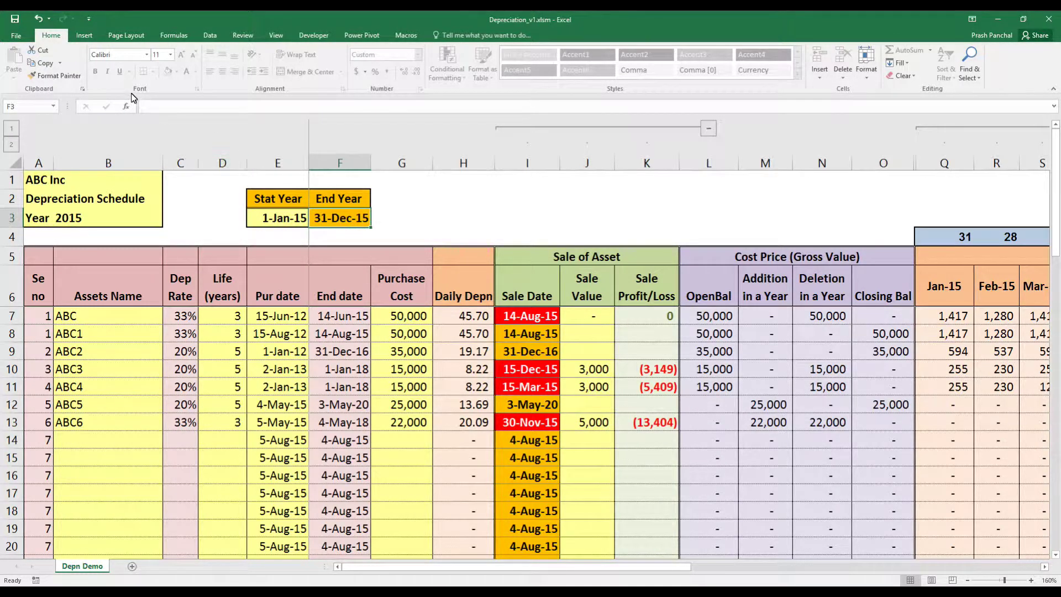
pyautogui.click(266, 219)
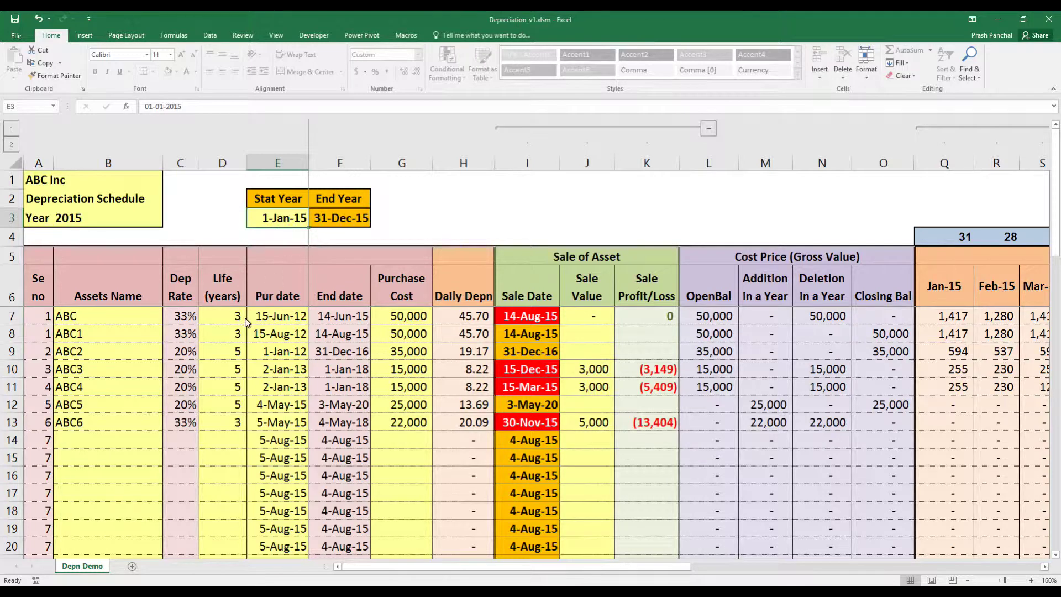
pyautogui.click(337, 225)
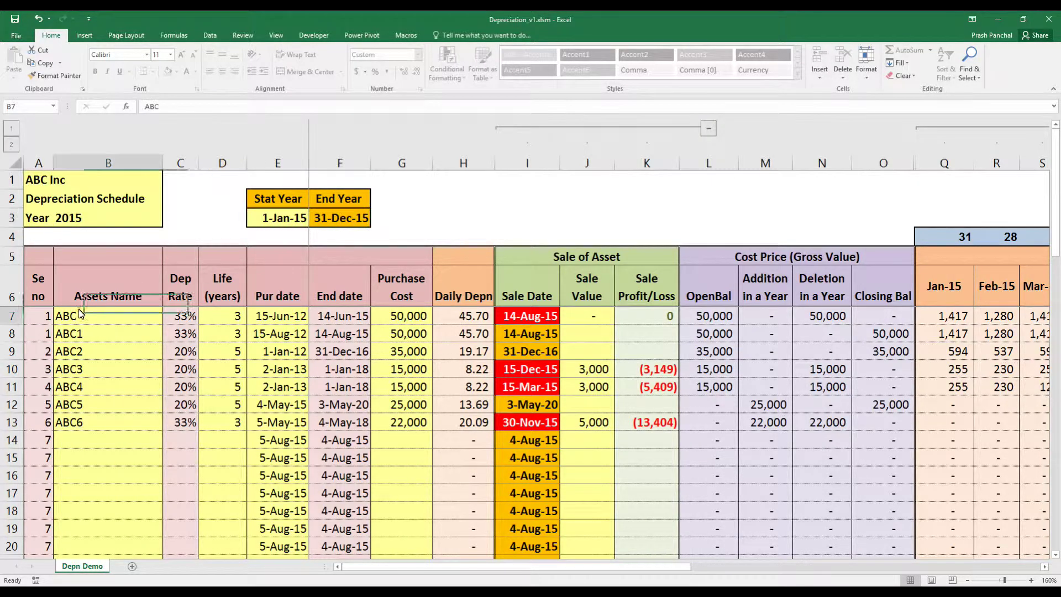
# Step: Review the serial number, asset name, depreciation rate and life columns for the listed assets
pyautogui.click(39, 293)
pyautogui.moveTo(46, 327); pyautogui.dragTo(35, 459)
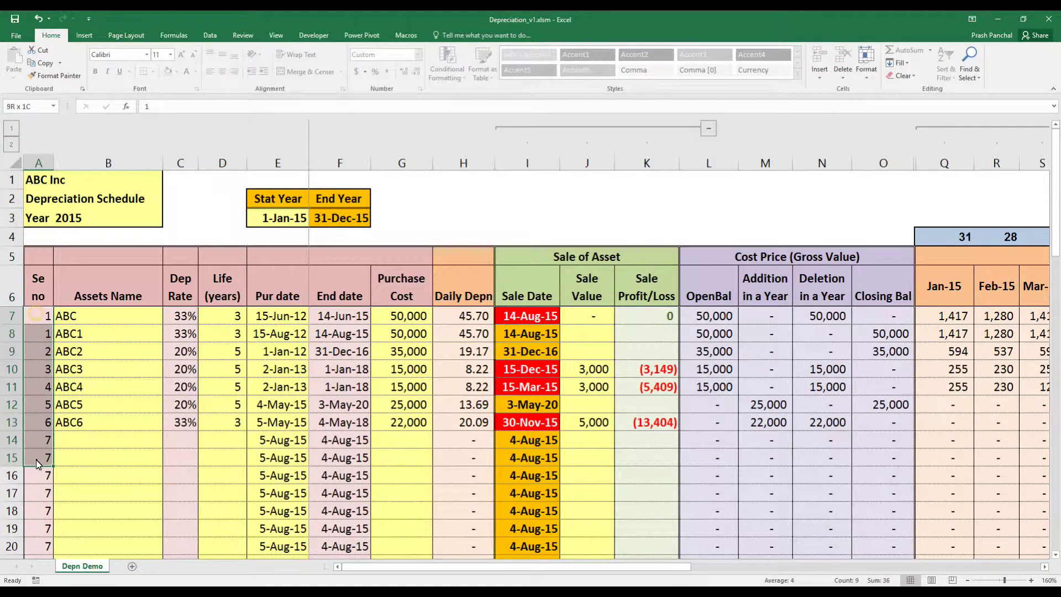
pyautogui.moveTo(91, 317); pyautogui.dragTo(95, 440)
pyautogui.moveTo(184, 316); pyautogui.dragTo(188, 423)
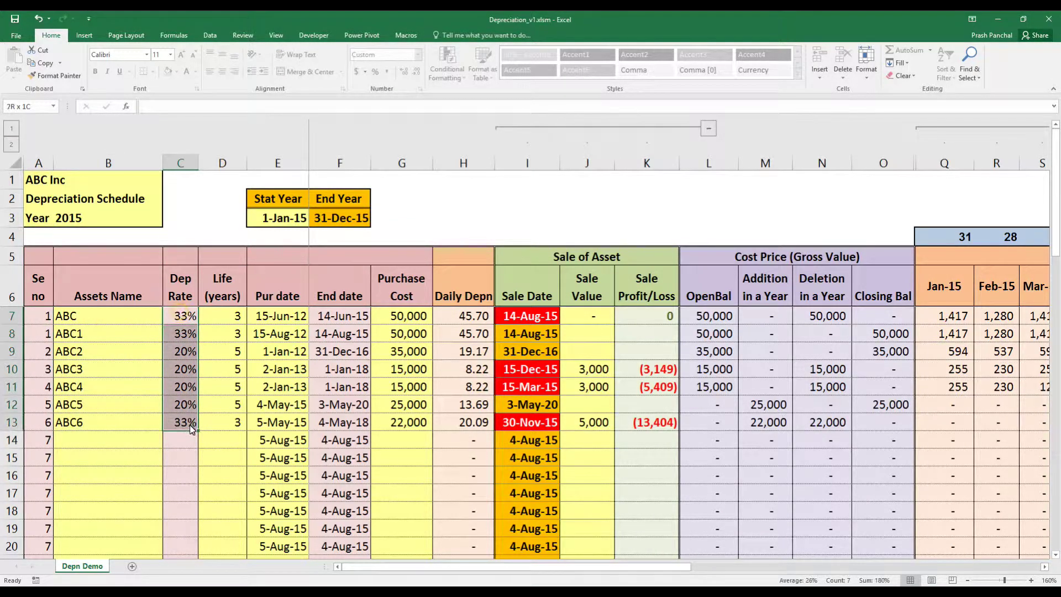
pyautogui.moveTo(223, 320); pyautogui.dragTo(221, 432)
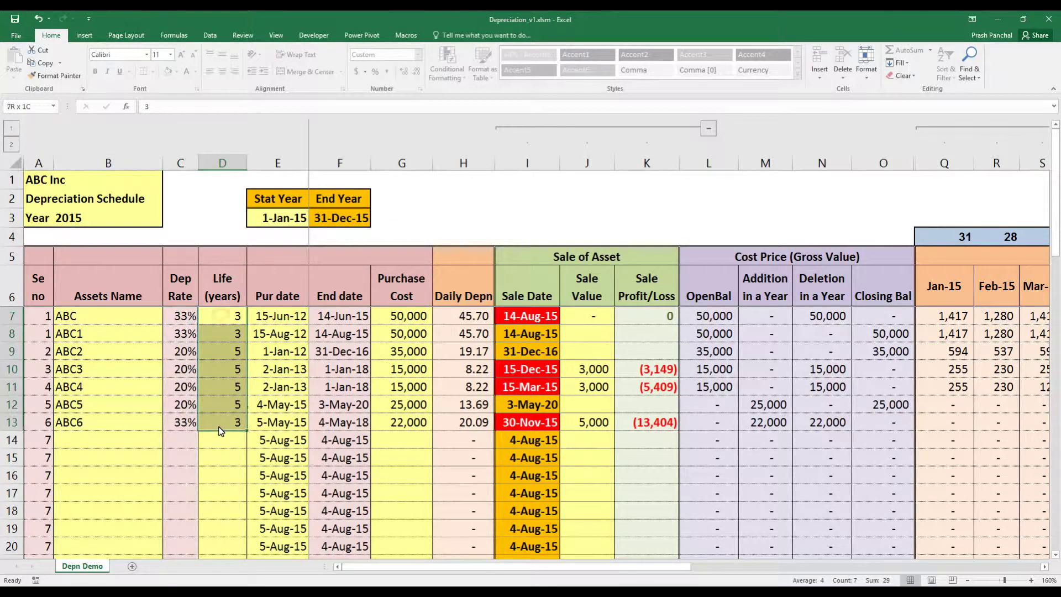
pyautogui.moveTo(75, 318); pyautogui.dragTo(71, 433)
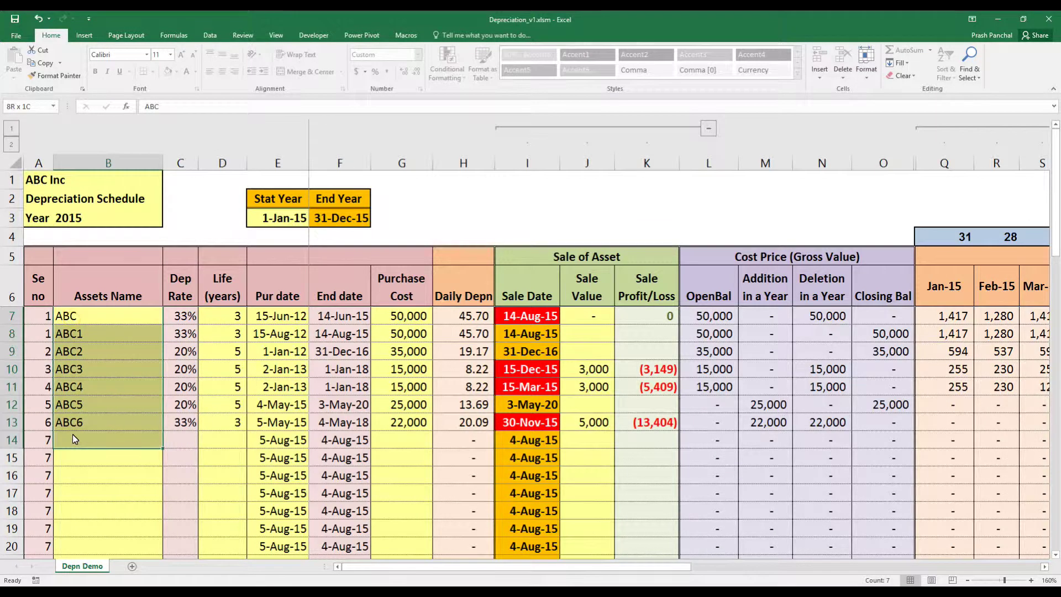
pyautogui.moveTo(223, 317); pyautogui.dragTo(219, 443)
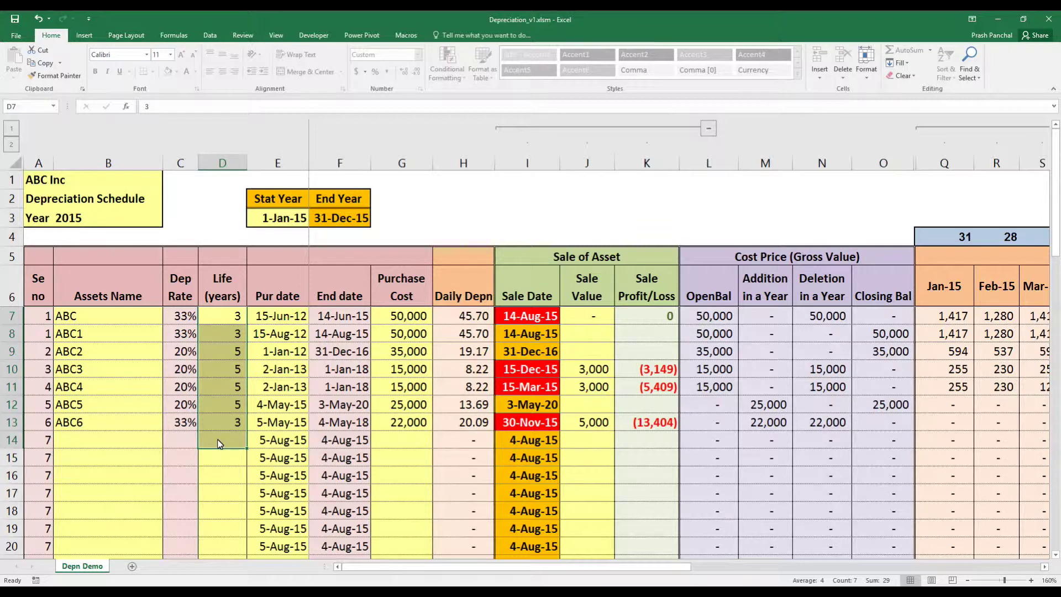
pyautogui.moveTo(232, 319); pyautogui.dragTo(228, 431)
# Step: Review the purchase date and purchase cost columns, including the cells for assets ABC to ABC6
pyautogui.moveTo(294, 317); pyautogui.dragTo(303, 437)
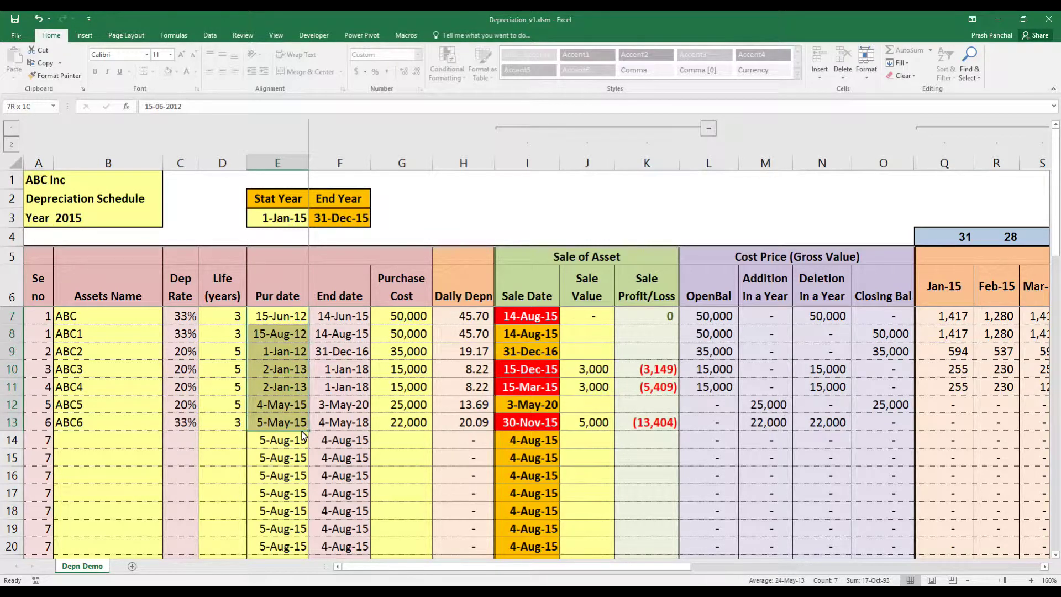
pyautogui.moveTo(404, 287); pyautogui.dragTo(412, 430)
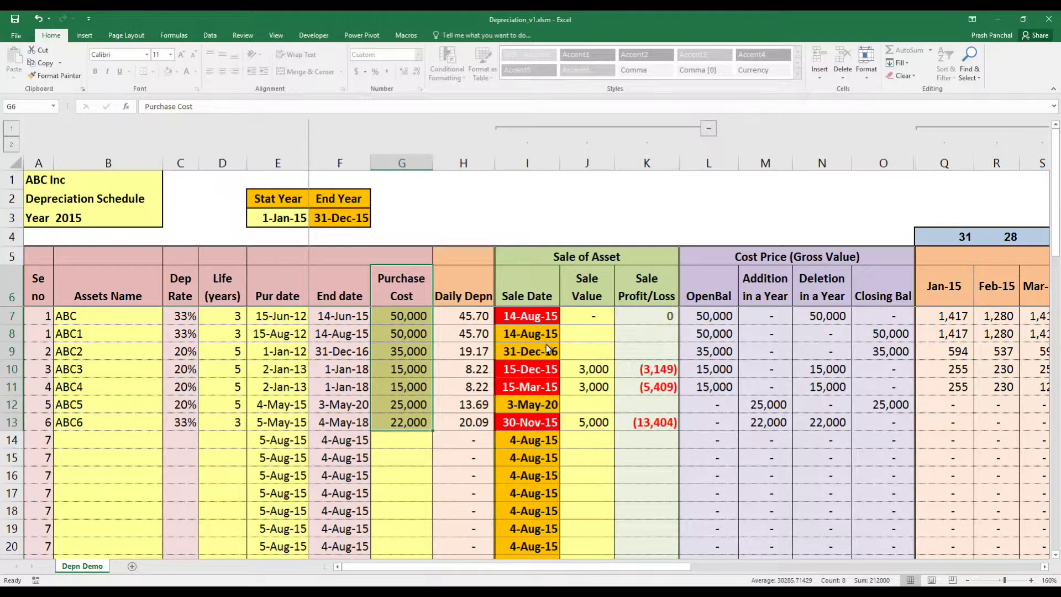
pyautogui.click(391, 324)
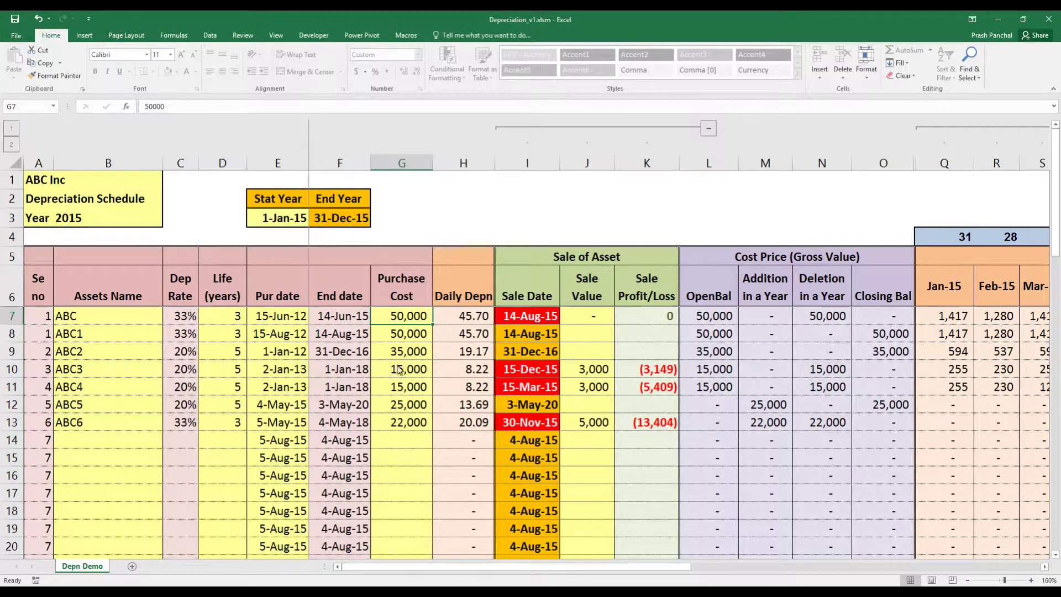
pyautogui.moveTo(423, 327); pyautogui.dragTo(390, 448)
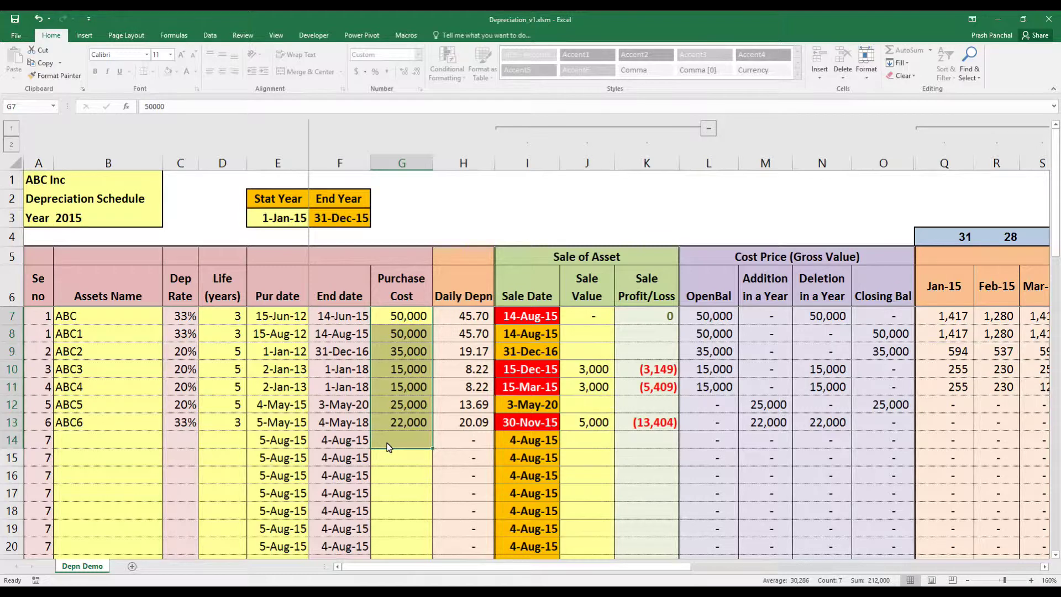
pyautogui.press('Left')
pyautogui.press('Left')
pyautogui.press('Up')
pyautogui.press('Up')
pyautogui.press('Up')
pyautogui.press('Up')
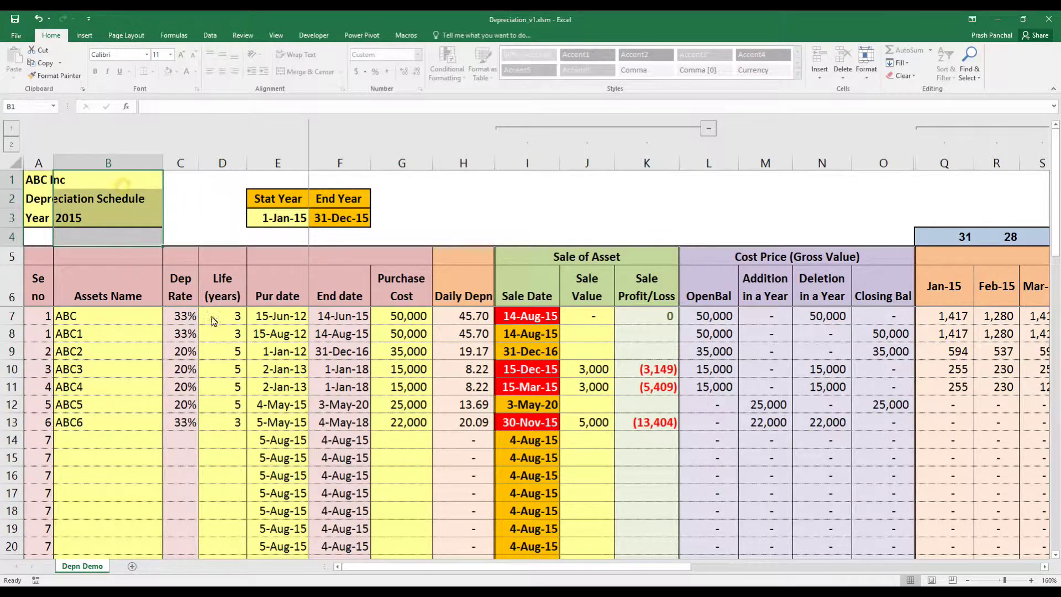
pyautogui.click(259, 348)
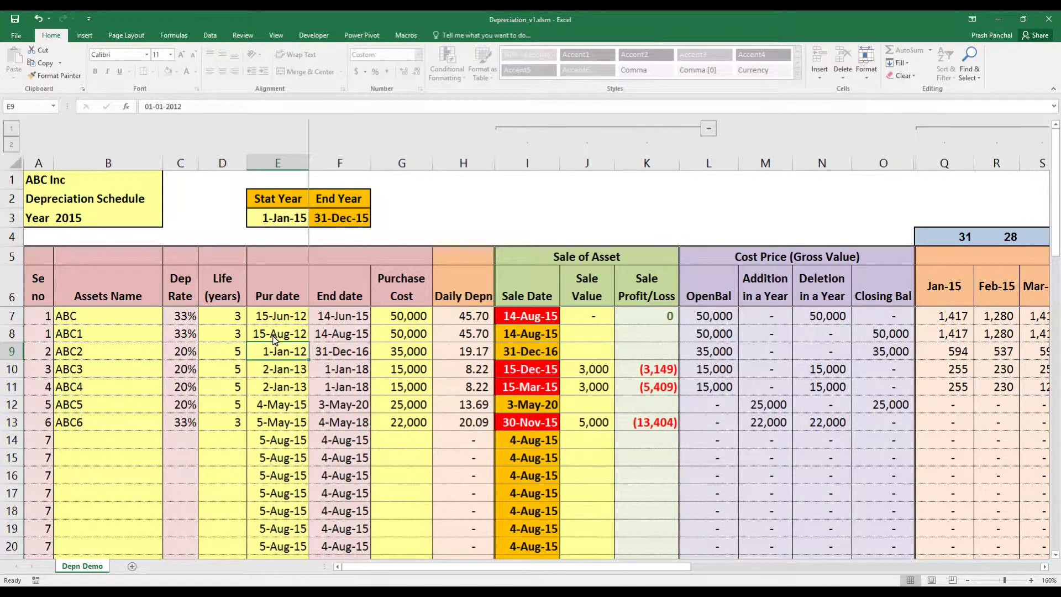
pyautogui.click(410, 325)
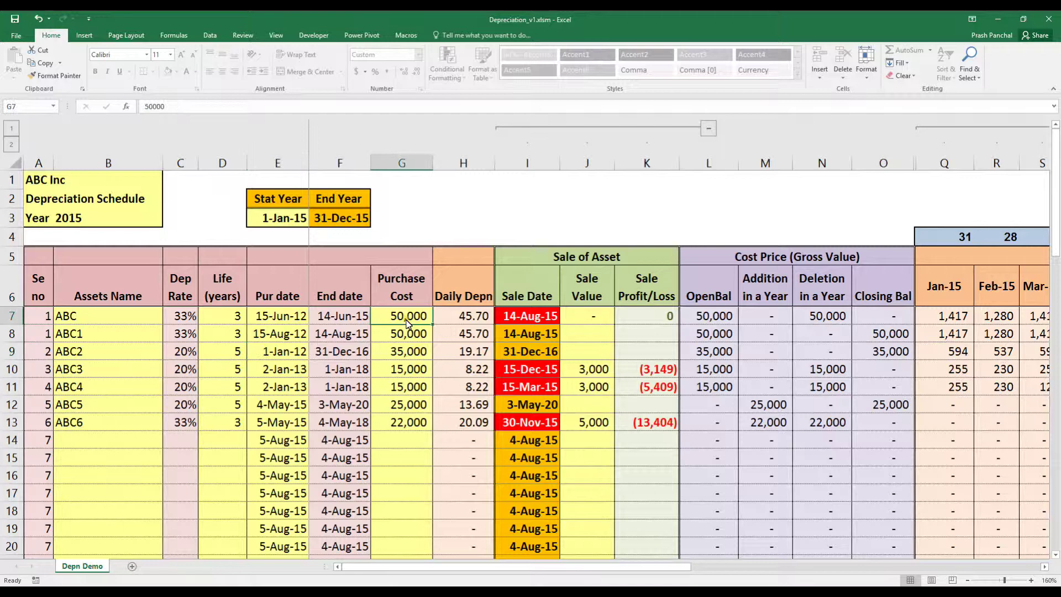
# Step: Examine the Daily Depn column for assets ABC to ABC6
pyautogui.click(461, 321)
pyautogui.moveTo(457, 332); pyautogui.dragTo(453, 417)
pyautogui.moveTo(457, 319); pyautogui.dragTo(467, 422)
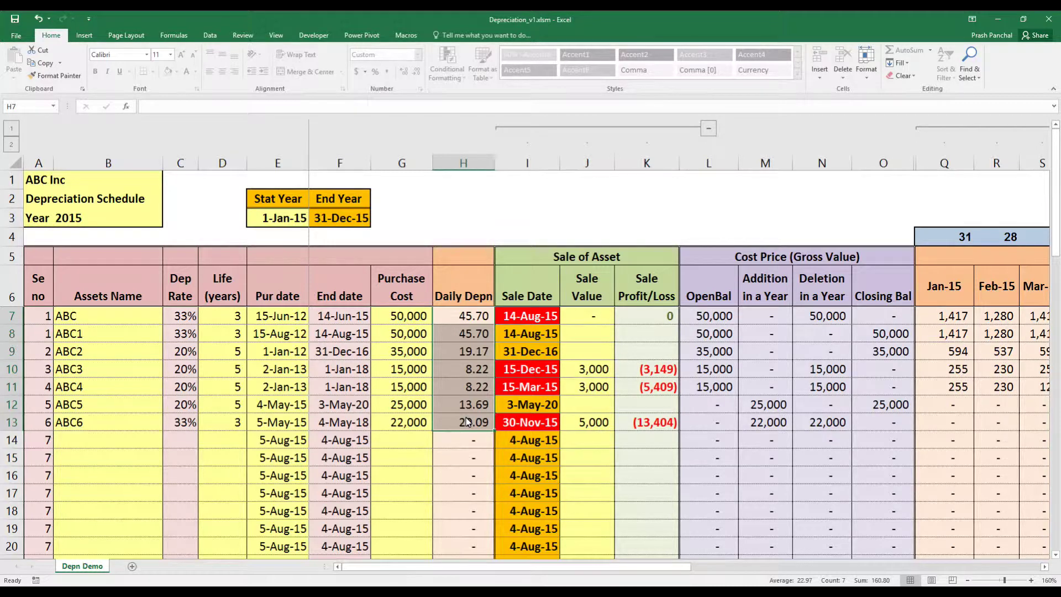
pyautogui.moveTo(454, 315); pyautogui.dragTo(463, 433)
pyautogui.click(460, 315)
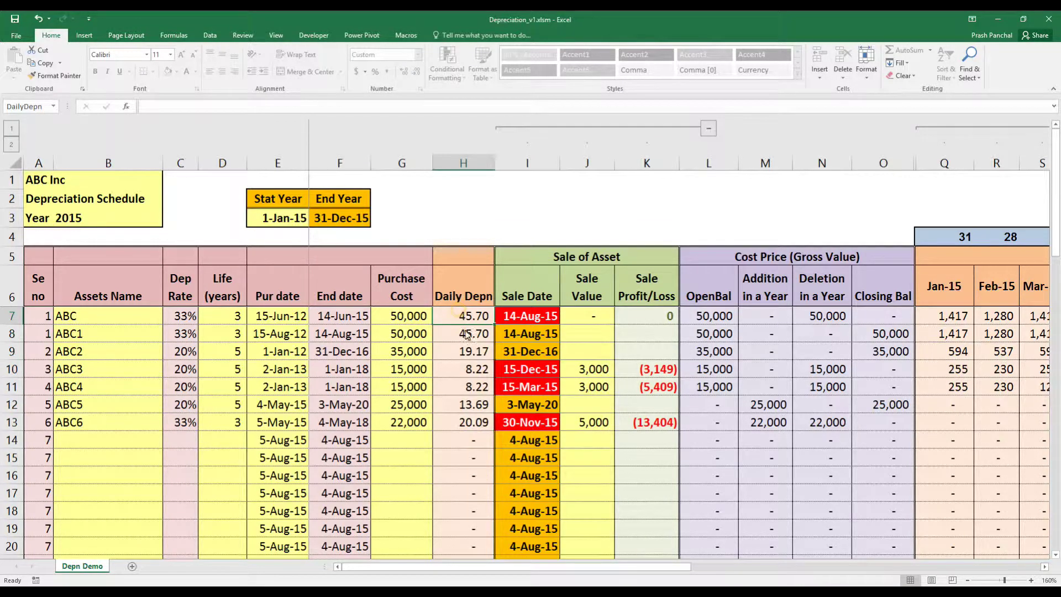
# Step: Compare the daily depreciation of asset ABC with its purchase cost and date, and review the rate and life columns
pyautogui.click(383, 317)
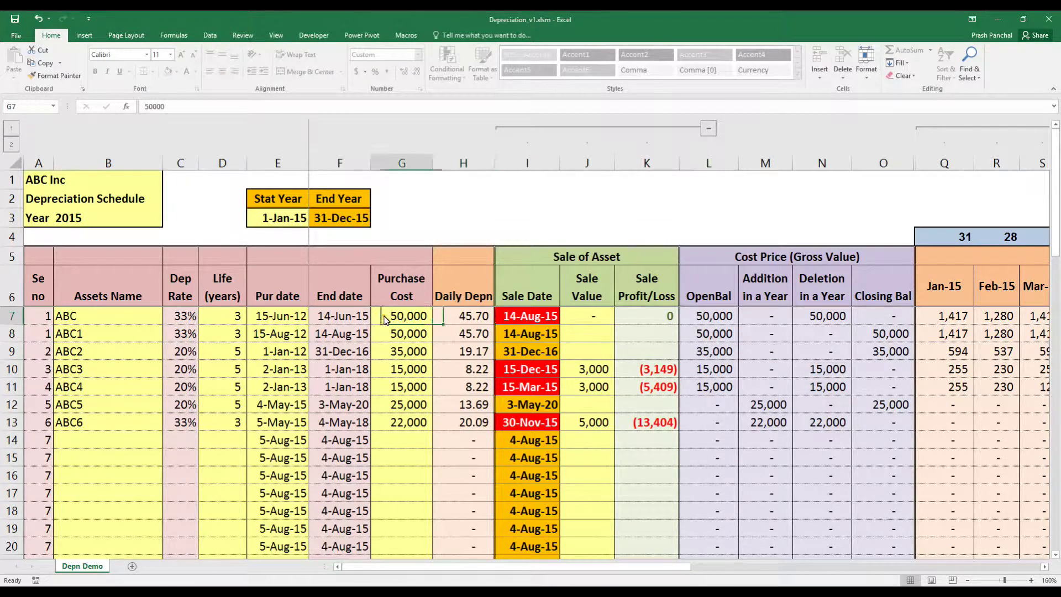
pyautogui.moveTo(168, 317); pyautogui.dragTo(181, 422)
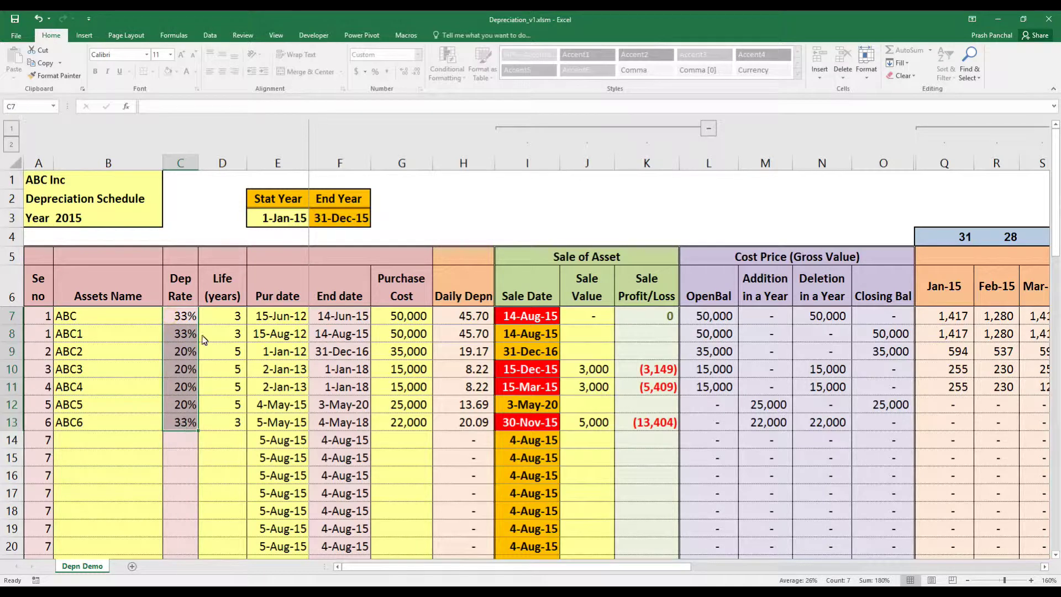
pyautogui.click(221, 314)
pyautogui.moveTo(225, 355); pyautogui.dragTo(225, 427)
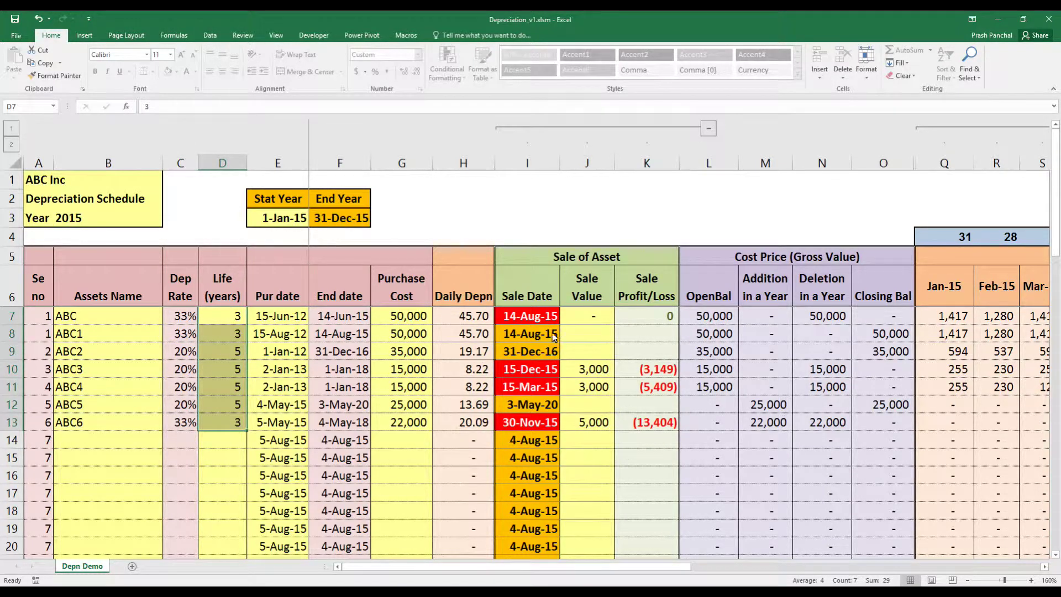
pyautogui.click(458, 326)
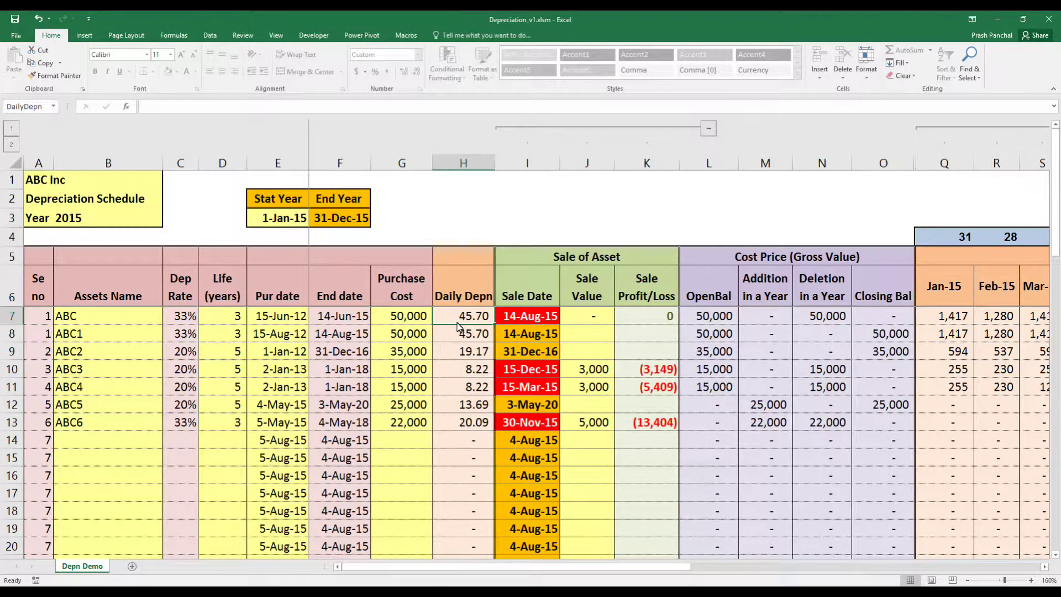
pyautogui.click(281, 318)
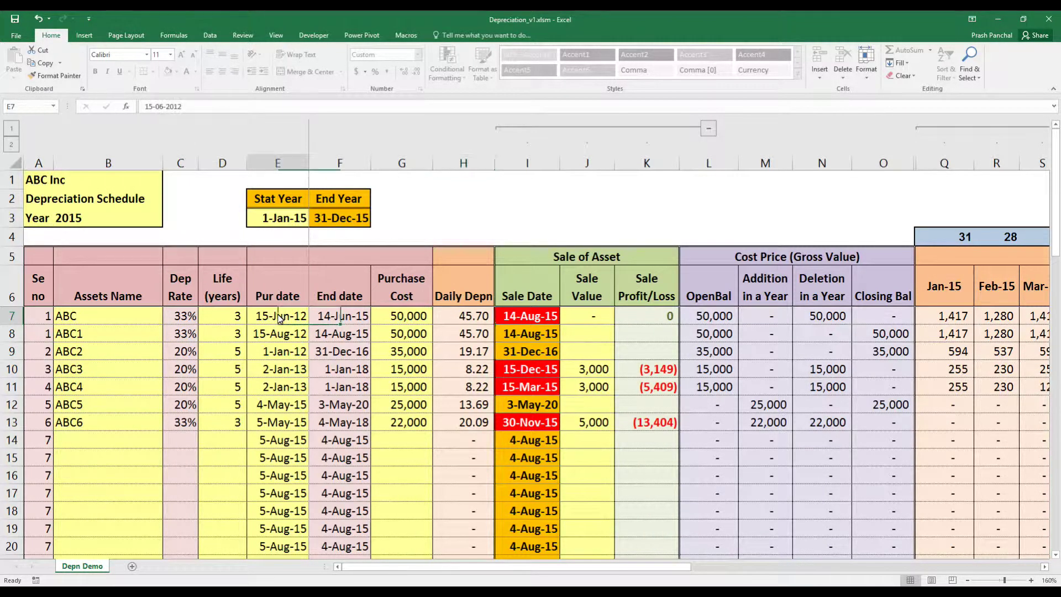
pyautogui.click(452, 319)
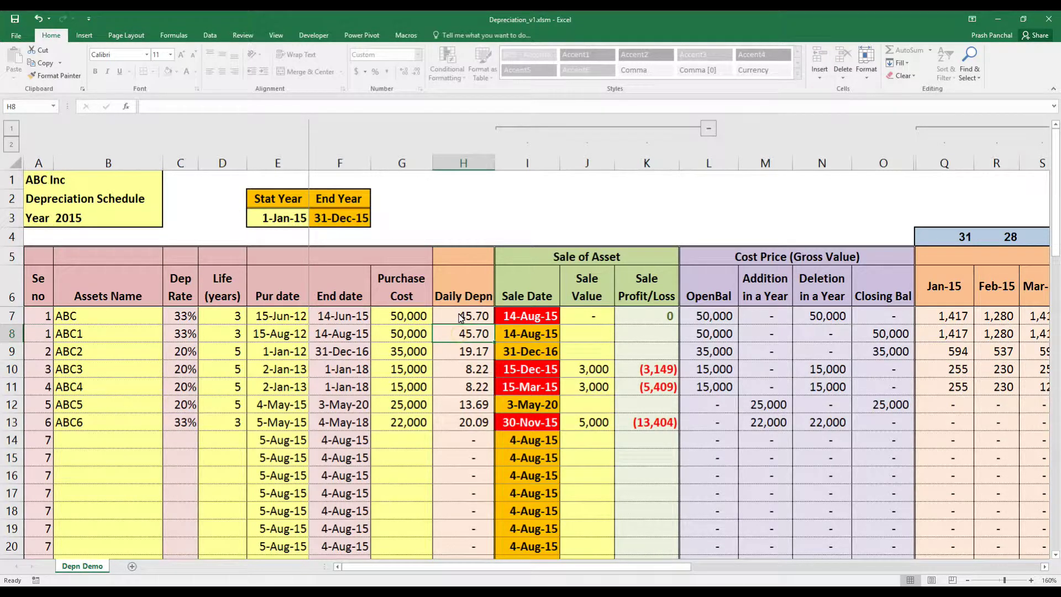
pyautogui.click(386, 318)
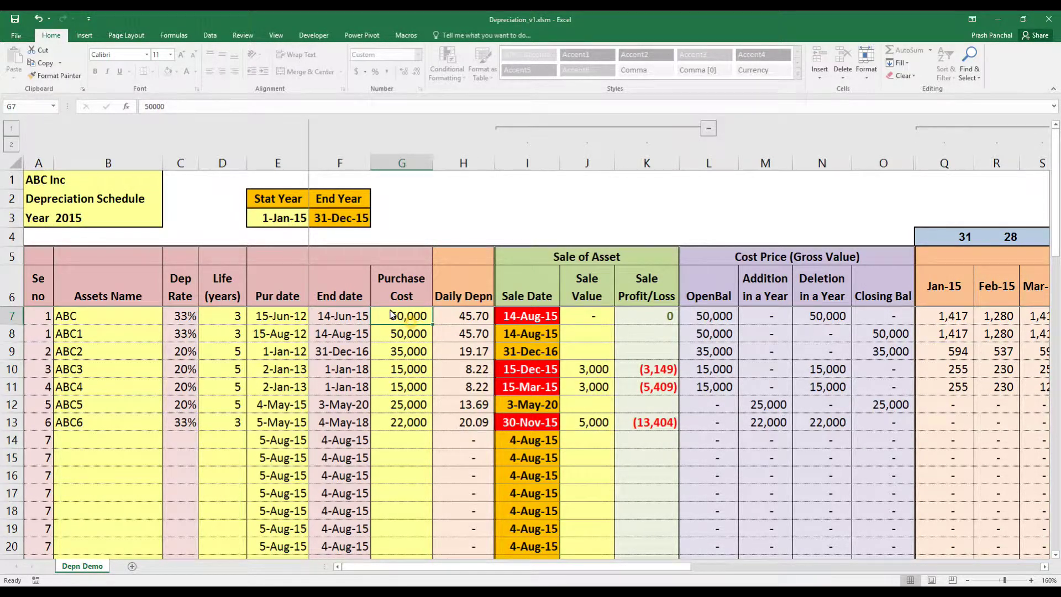
pyautogui.click(461, 321)
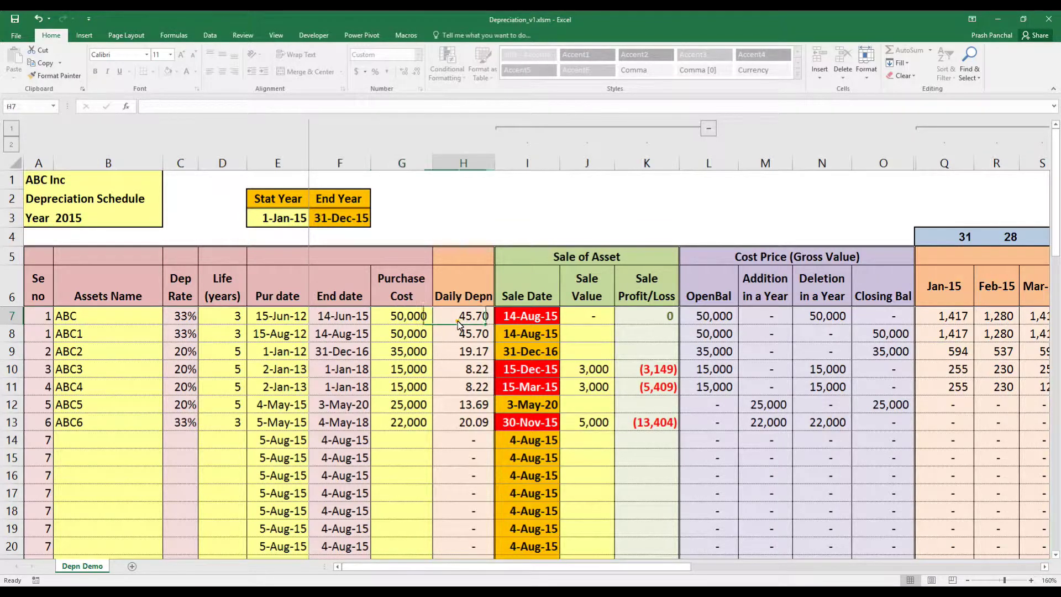
# Step: Examine the purchase and end dates of asset ABC and the rest of the End date column
pyautogui.moveTo(289, 322); pyautogui.dragTo(356, 320)
pyautogui.moveTo(303, 322); pyautogui.dragTo(327, 325)
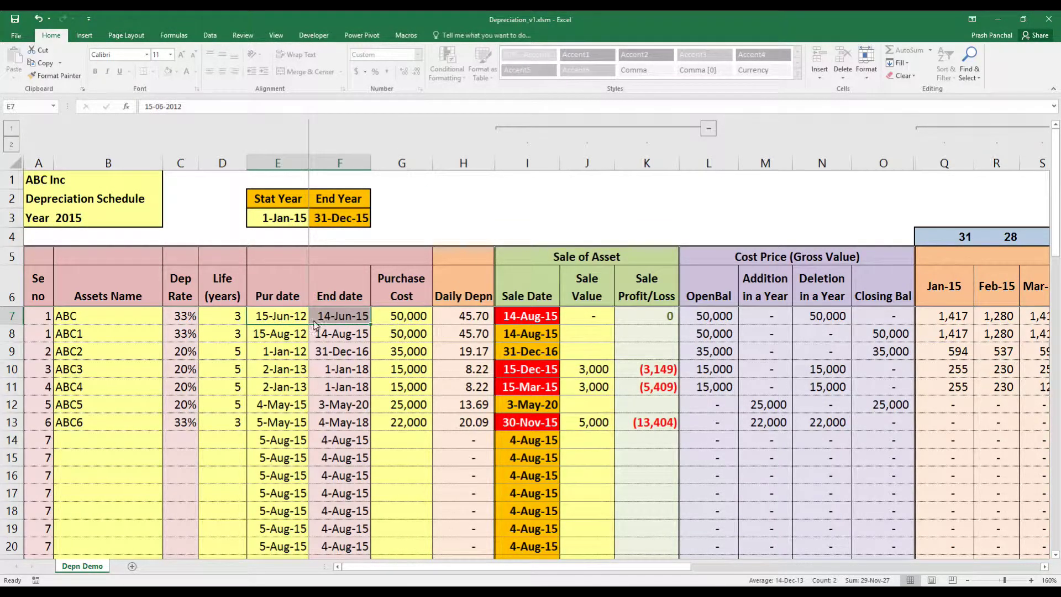
pyautogui.click(328, 324)
pyautogui.click(282, 319)
pyautogui.moveTo(332, 279)
pyautogui.mouseDown()
pyautogui.moveTo(339, 546)
pyautogui.moveTo(339, 529)
pyautogui.mouseUp()
pyautogui.click(329, 324)
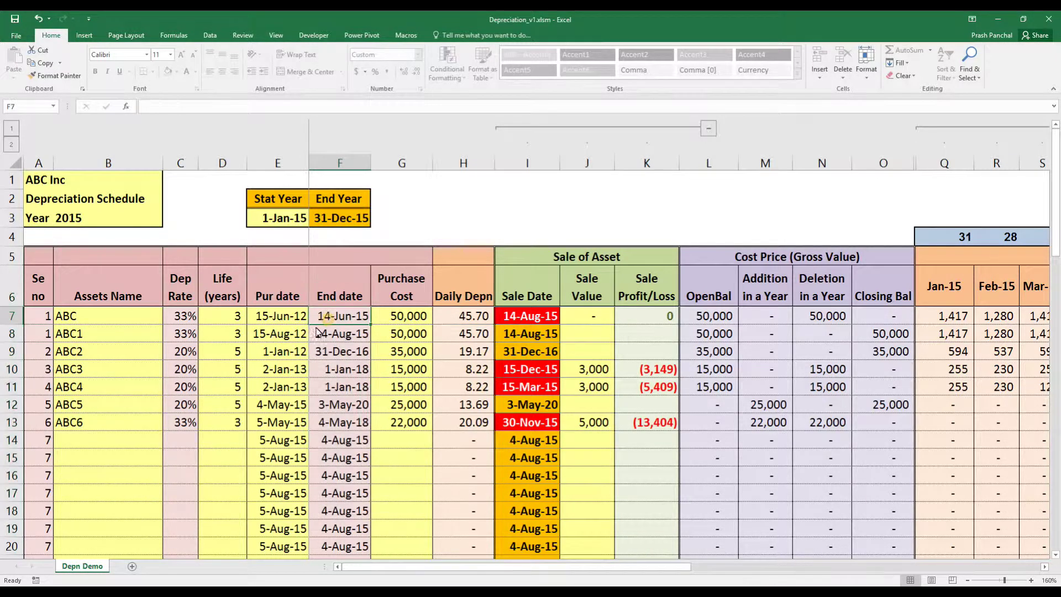
# Step: Check asset ABC's life, purchase date and purchase cost against its end date in row 7
pyautogui.click(235, 321)
pyautogui.click(282, 319)
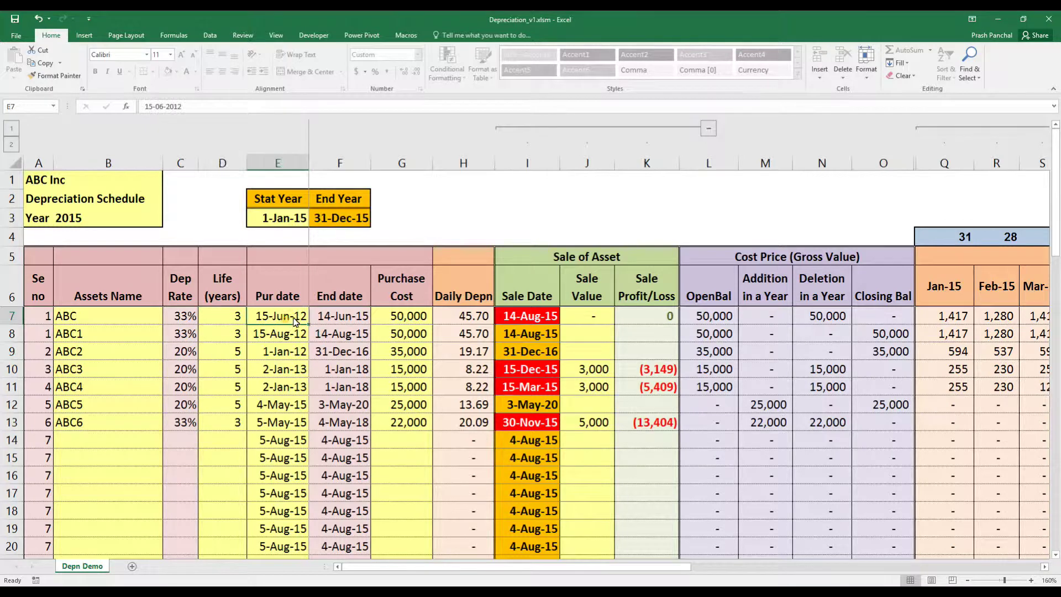
pyautogui.click(337, 320)
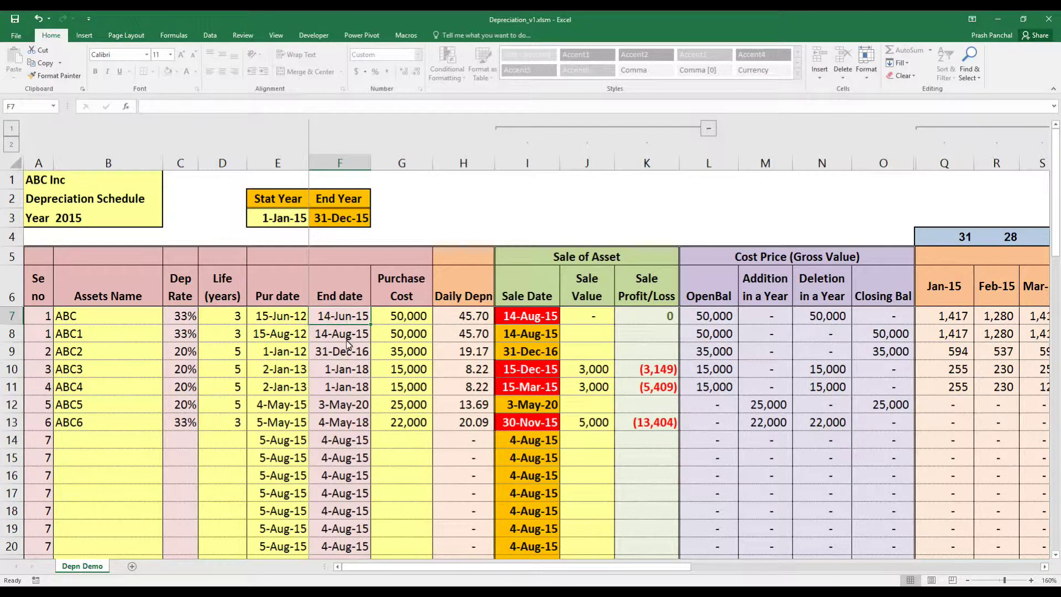
pyautogui.click(272, 317)
pyautogui.press('Tab')
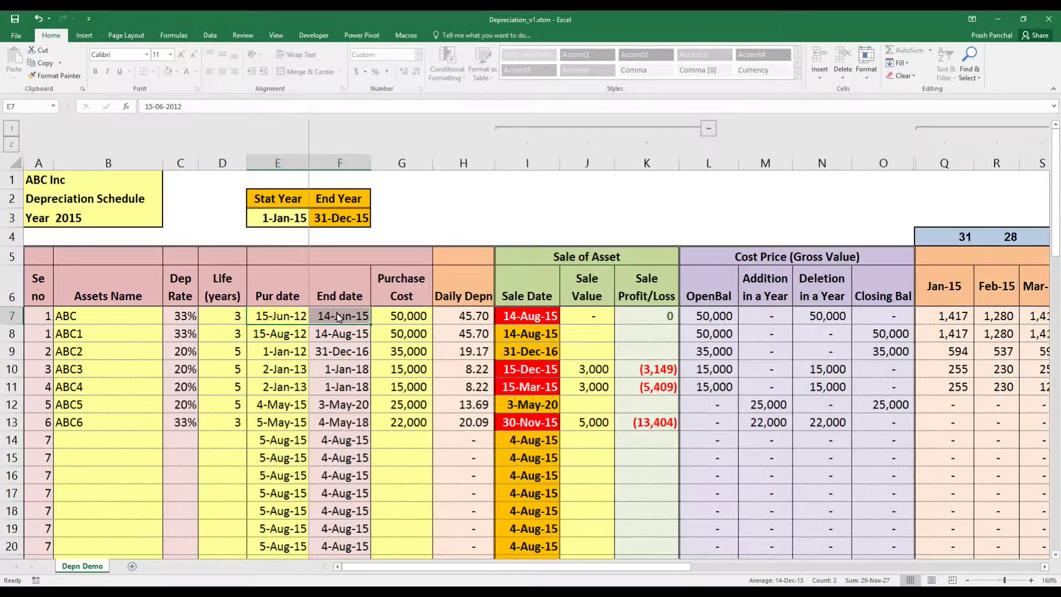
pyautogui.press('Down')
pyautogui.press('Up')
pyautogui.click(215, 319)
pyautogui.moveTo(340, 320); pyautogui.dragTo(344, 506)
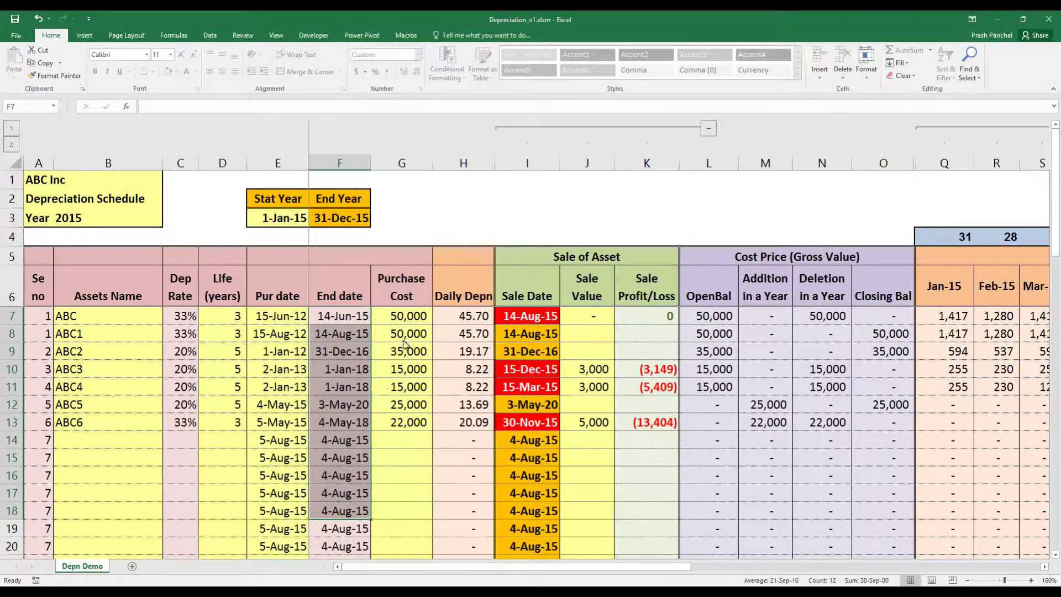
pyautogui.click(403, 317)
pyautogui.moveTo(279, 320); pyautogui.dragTo(334, 321)
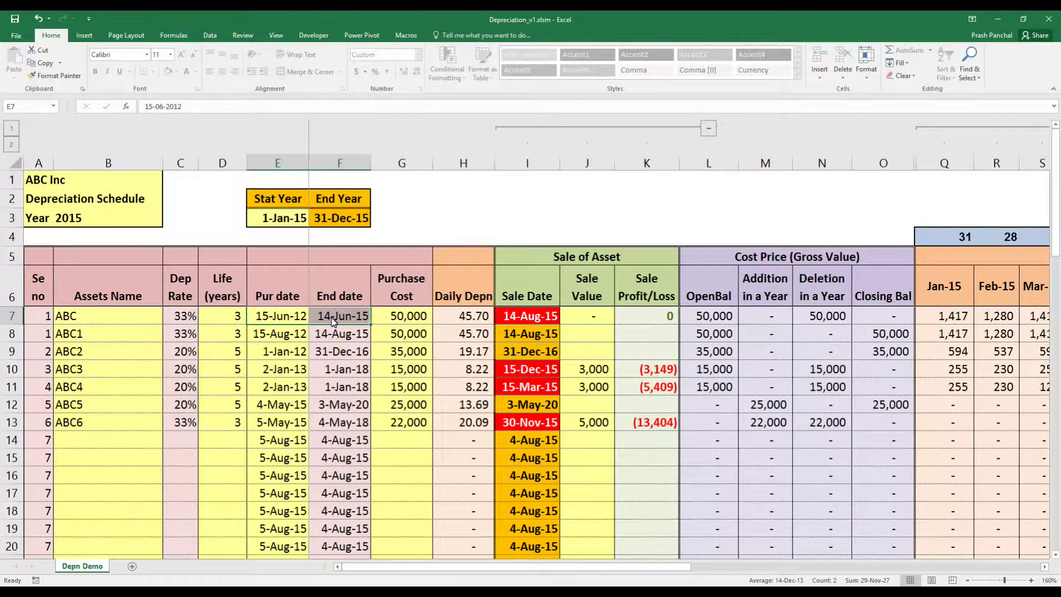
# Step: Check asset ABC's purchase cost and review the Daily Depn values for assets ABC to ABC6
pyautogui.click(384, 319)
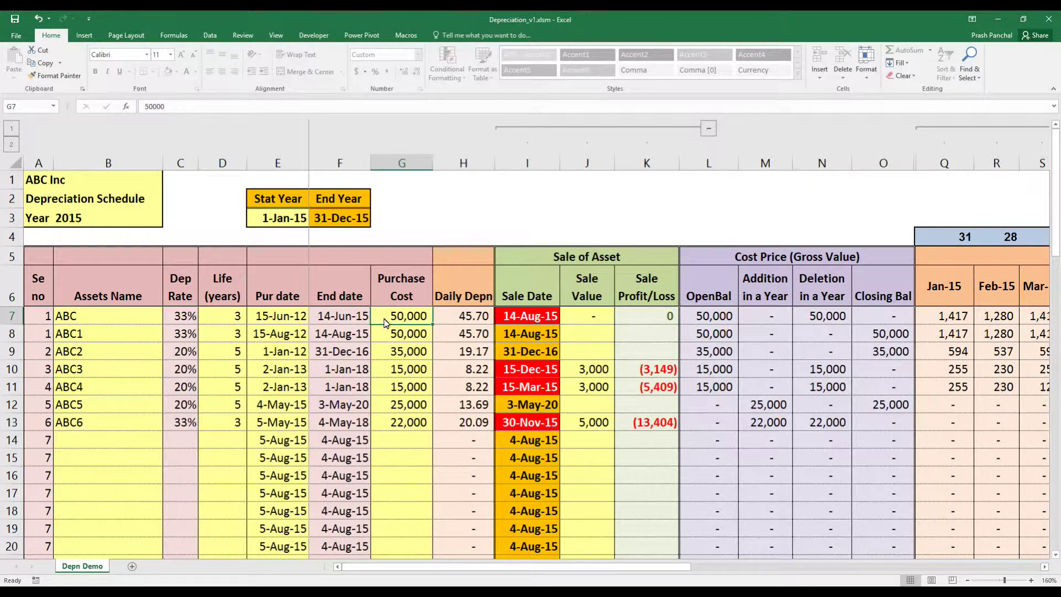
pyautogui.click(438, 320)
pyautogui.moveTo(460, 430)
pyautogui.mouseDown()
pyautogui.moveTo(463, 331)
pyautogui.moveTo(463, 426)
pyautogui.mouseUp()
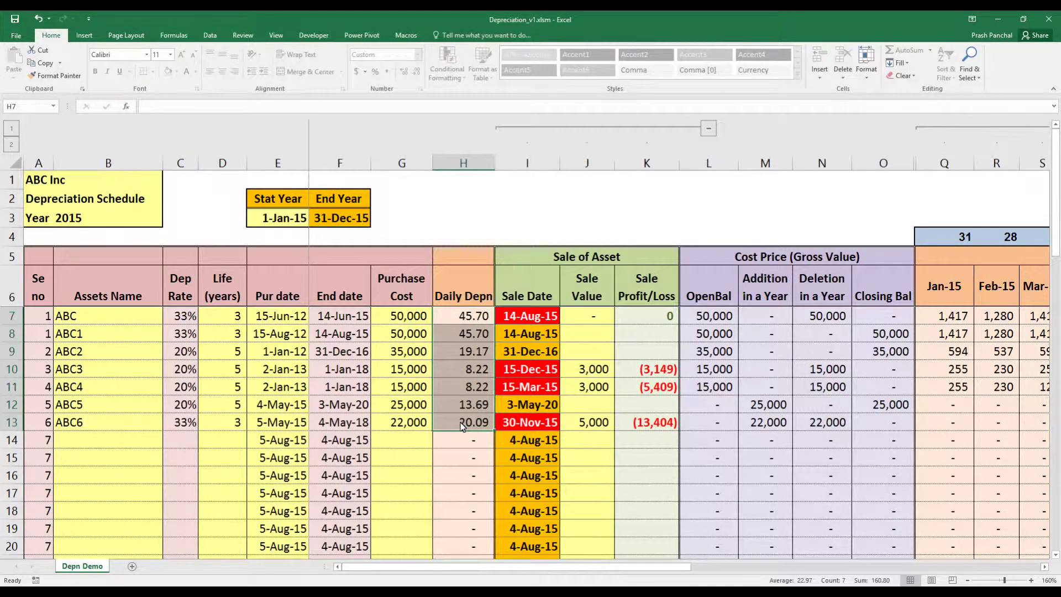
pyautogui.click(470, 383)
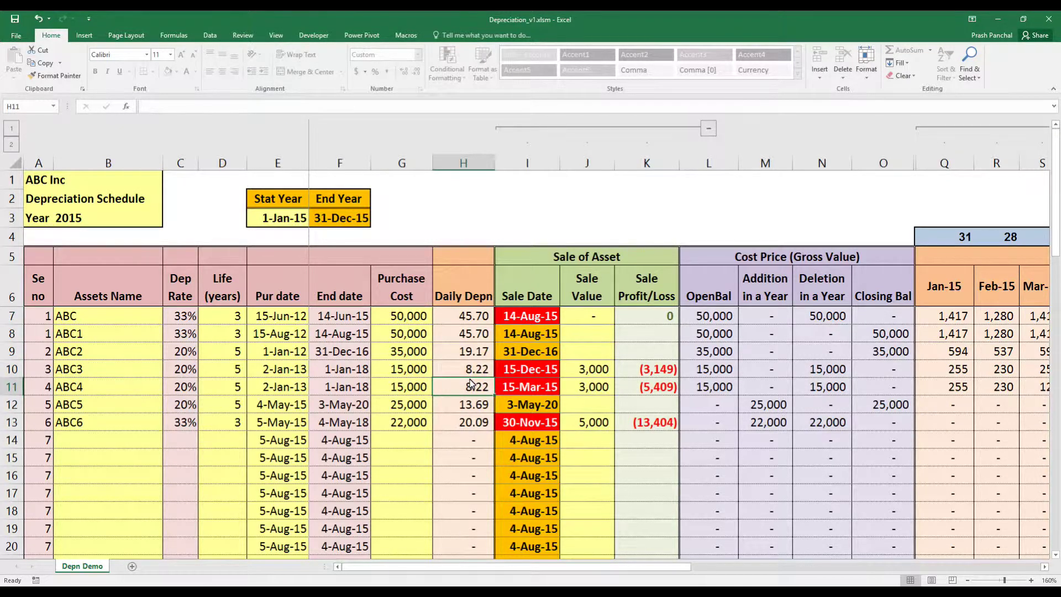
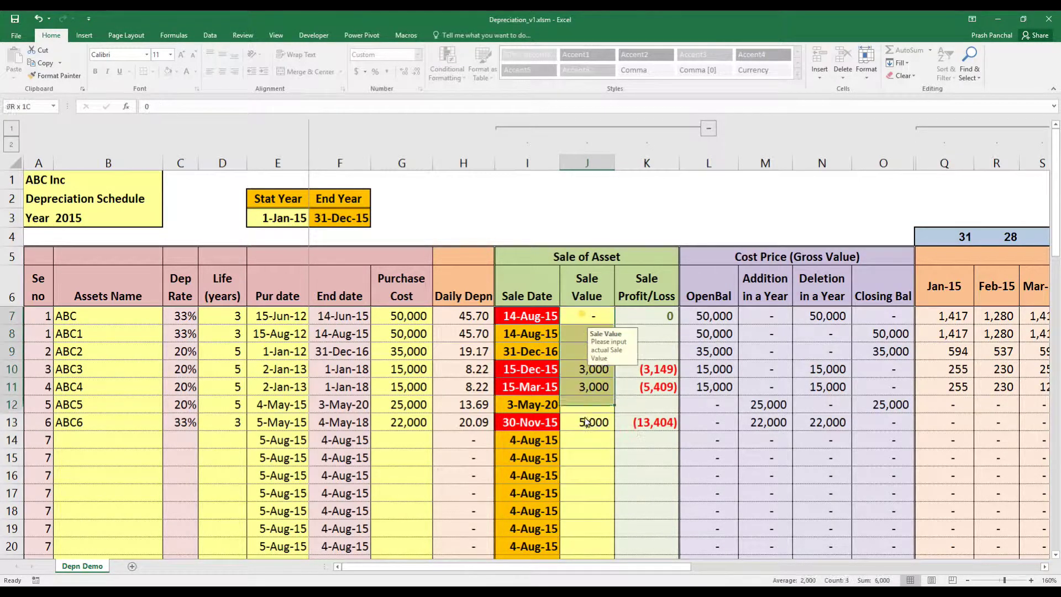
# Step: Examine the Sale of Asset section, covering the sale values, asset ABC1's sale date and the Sale Profit/Loss column
pyautogui.click(580, 317)
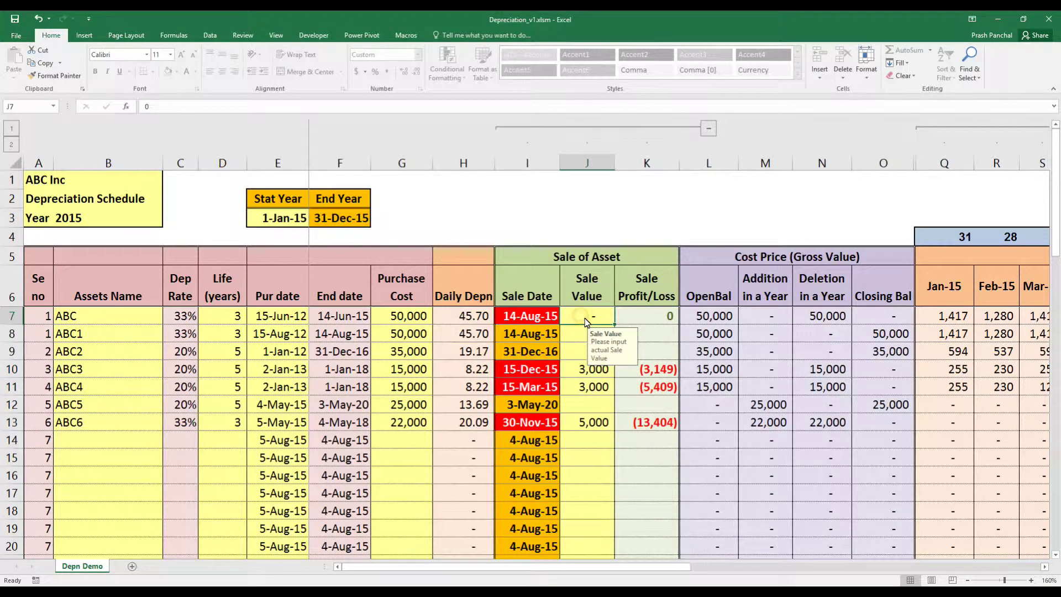
pyautogui.click(583, 336)
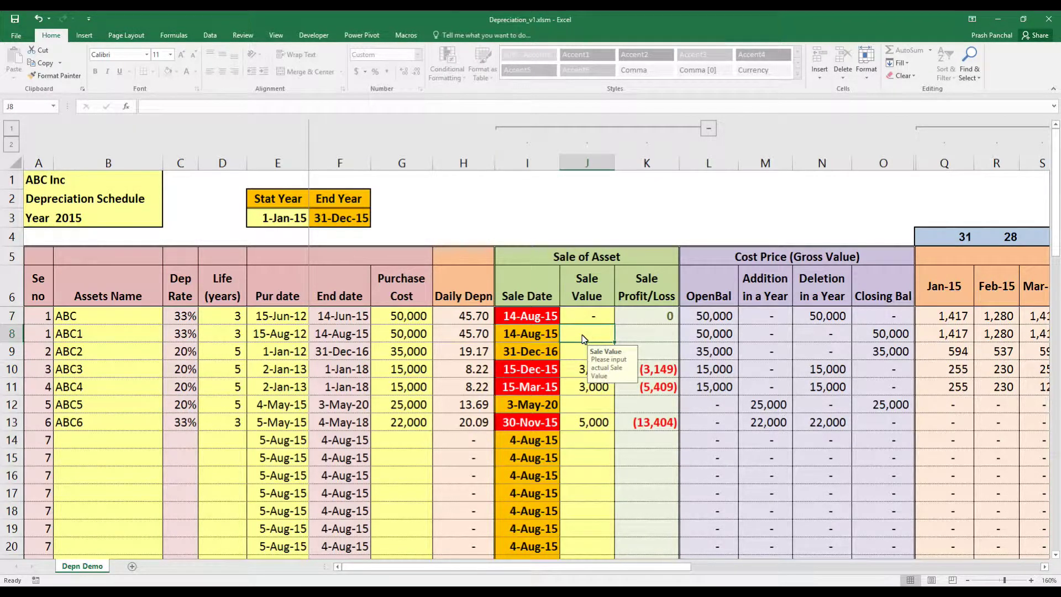
pyautogui.click(531, 339)
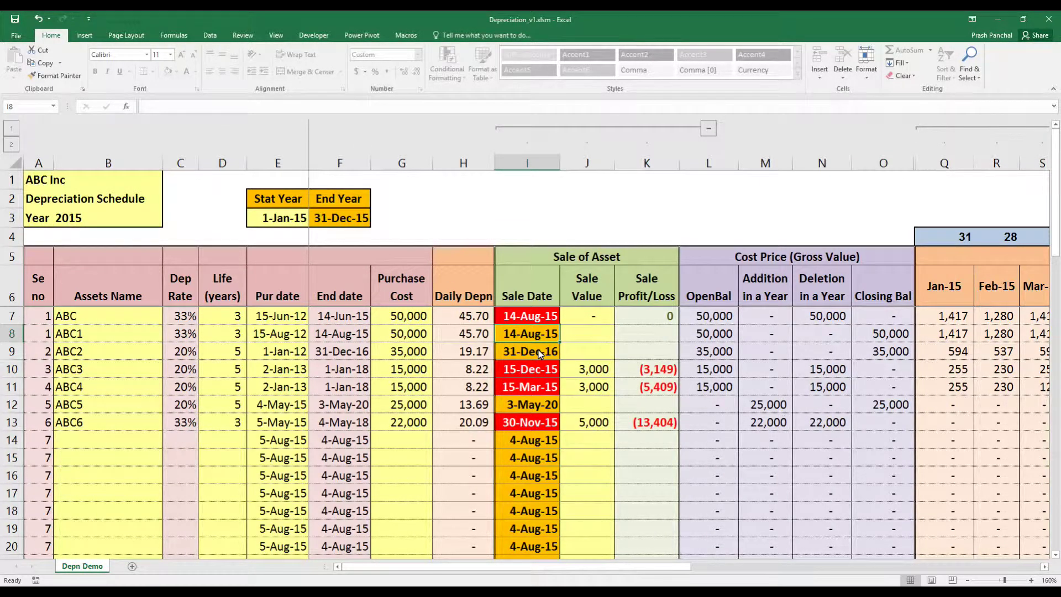
pyautogui.moveTo(640, 318); pyautogui.dragTo(658, 420)
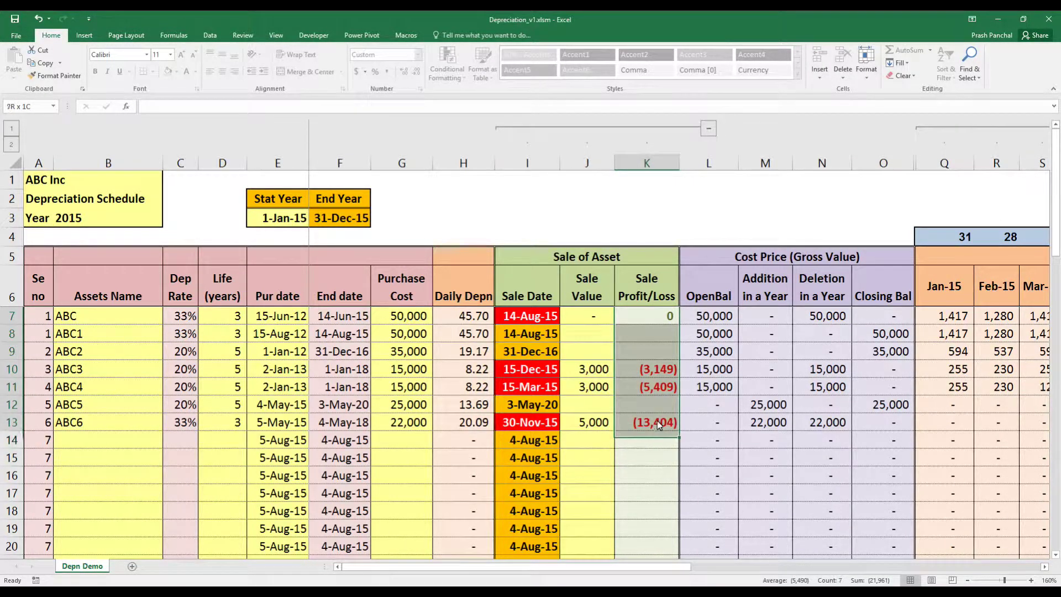
pyautogui.moveTo(590, 318); pyautogui.dragTo(605, 435)
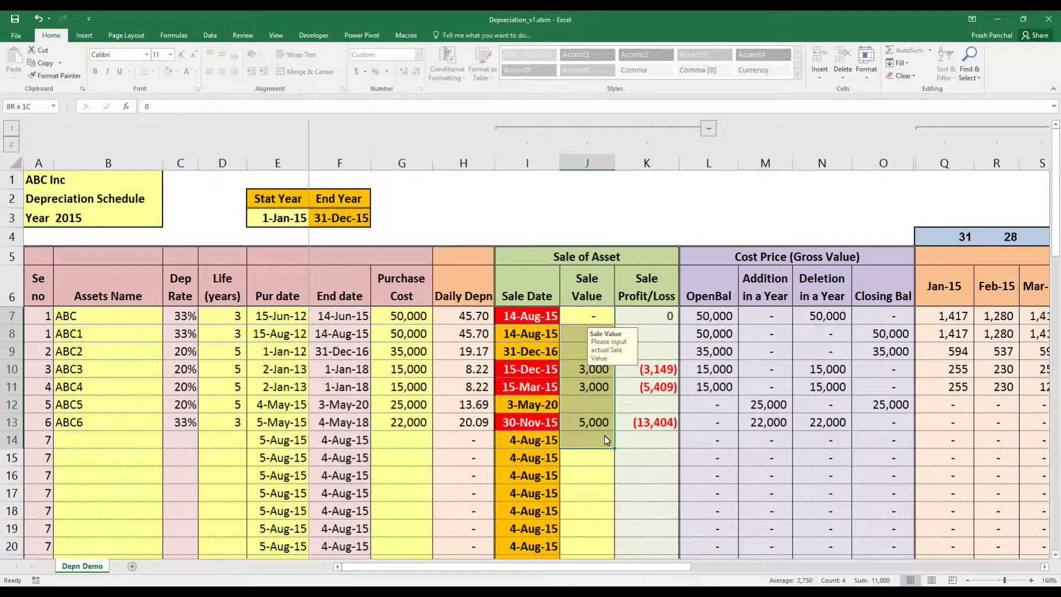
# Step: Examine the Cost Price (Gross Value) section and the opening balances of the listed assets
pyautogui.click(718, 290)
pyautogui.moveTo(728, 164); pyautogui.dragTo(871, 168)
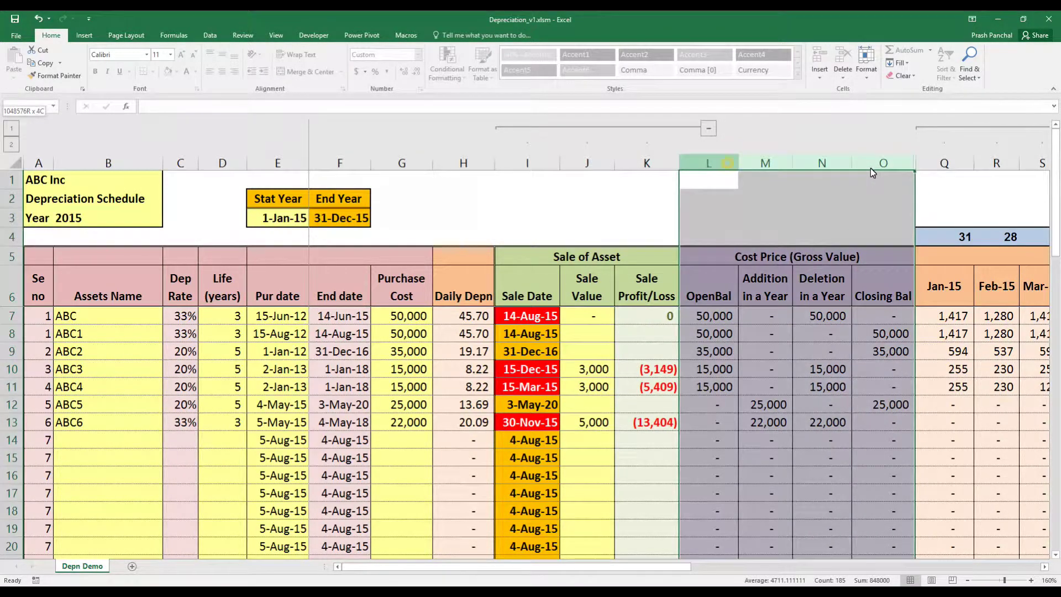
pyautogui.click(727, 265)
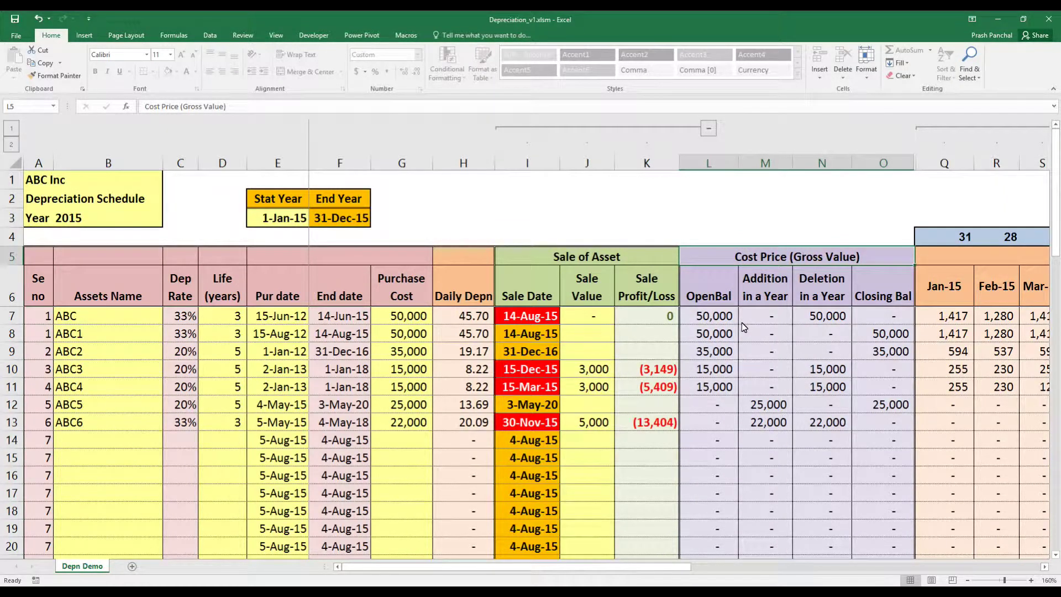
pyautogui.moveTo(711, 316); pyautogui.dragTo(710, 417)
pyautogui.click(713, 386)
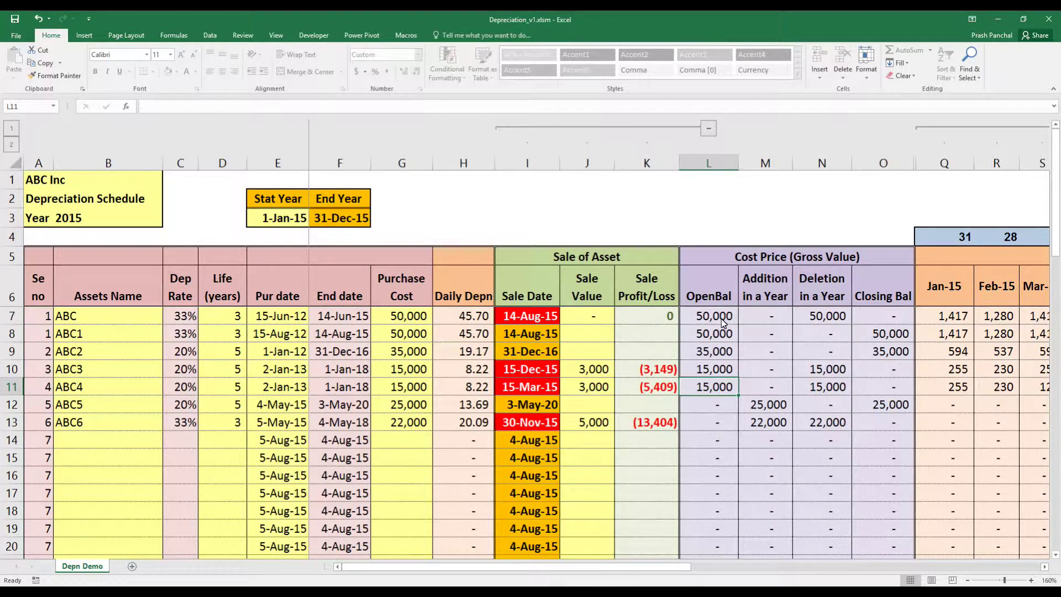
pyautogui.moveTo(722, 323); pyautogui.dragTo(714, 410)
# Step: Compare the Addition in a Year entries with the gross opening balances of assets ABC to ABC4
pyautogui.click(766, 320)
pyautogui.click(767, 407)
pyautogui.hotkey('ctrl', 'c')
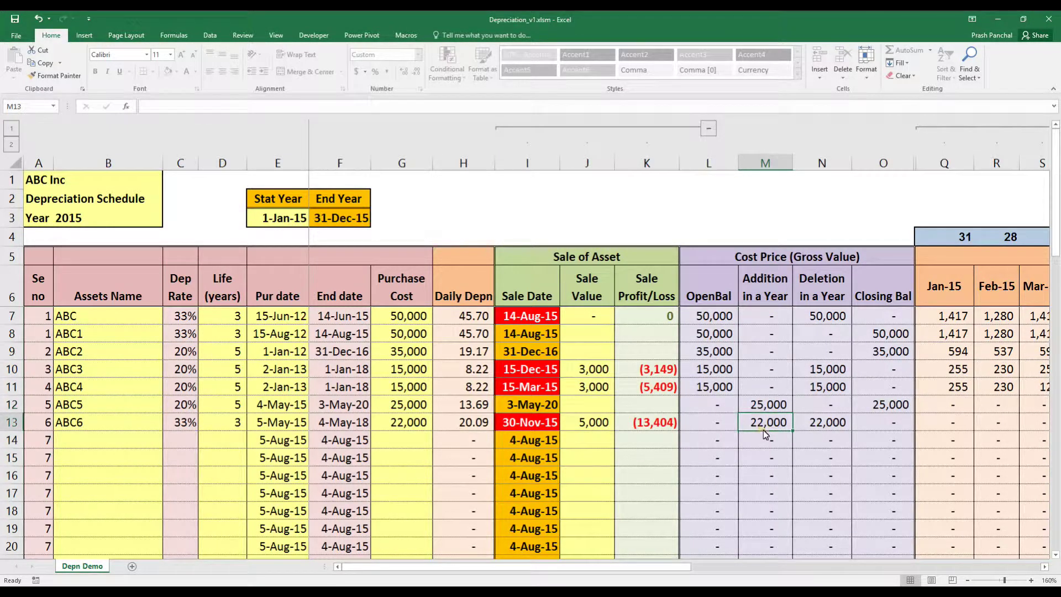
pyautogui.click(718, 323)
pyautogui.moveTo(719, 328); pyautogui.dragTo(722, 393)
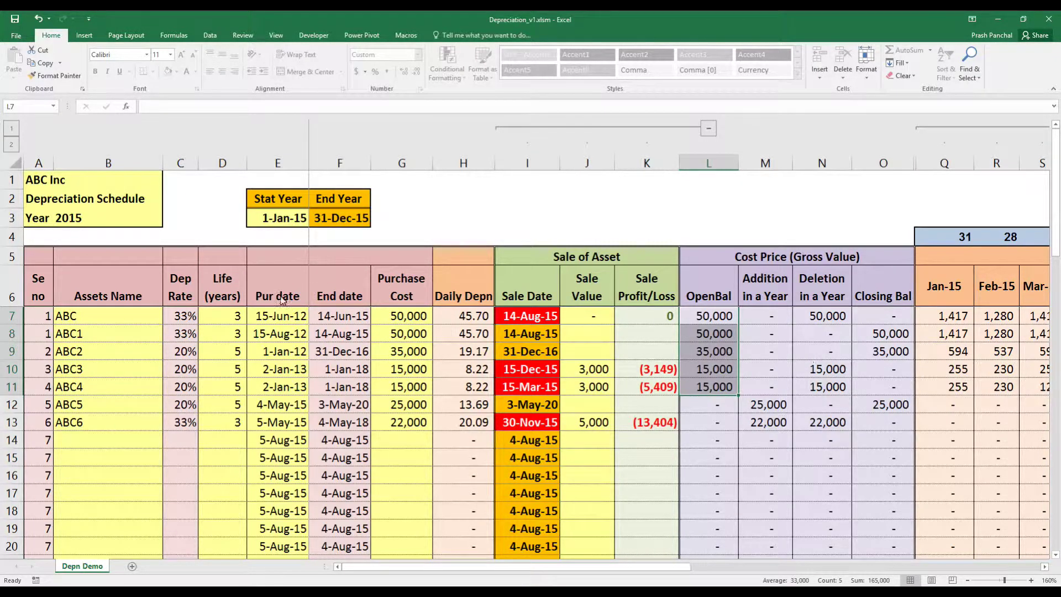
# Step: Check assets ABC and ABC1 against the Addition in a Year column and examine the additions for ABC5 and ABC6
pyautogui.click(107, 332)
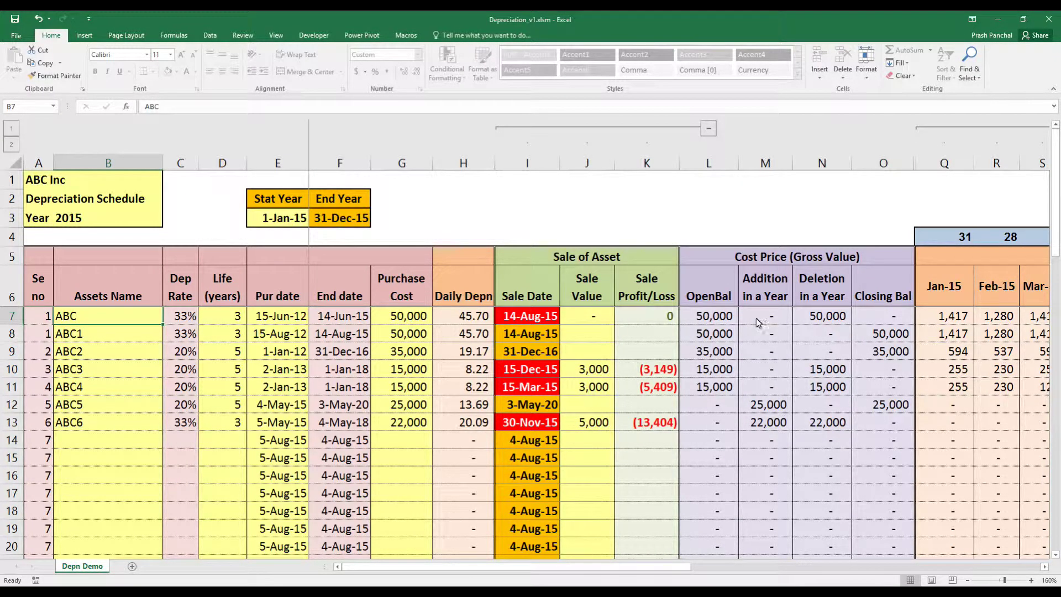
pyautogui.click(755, 316)
pyautogui.click(84, 316)
pyautogui.click(93, 335)
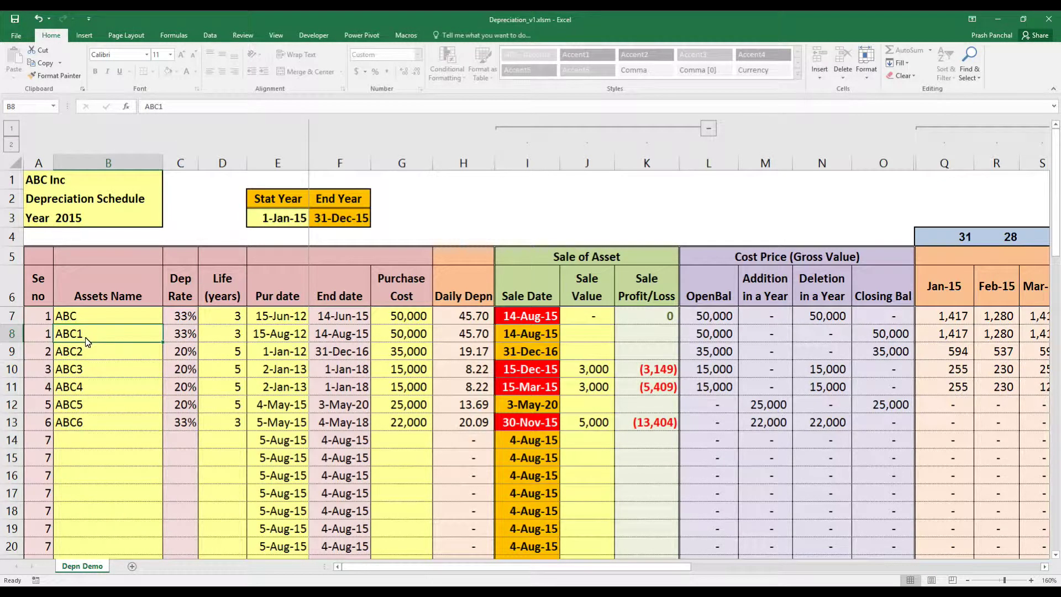
pyautogui.click(761, 425)
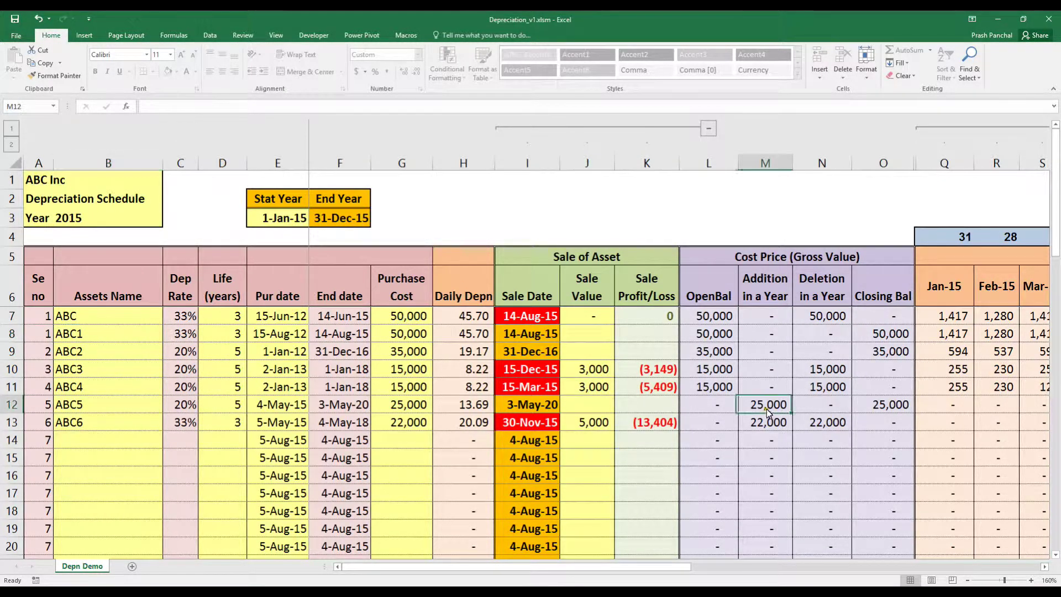
pyautogui.moveTo(758, 312); pyautogui.dragTo(765, 422)
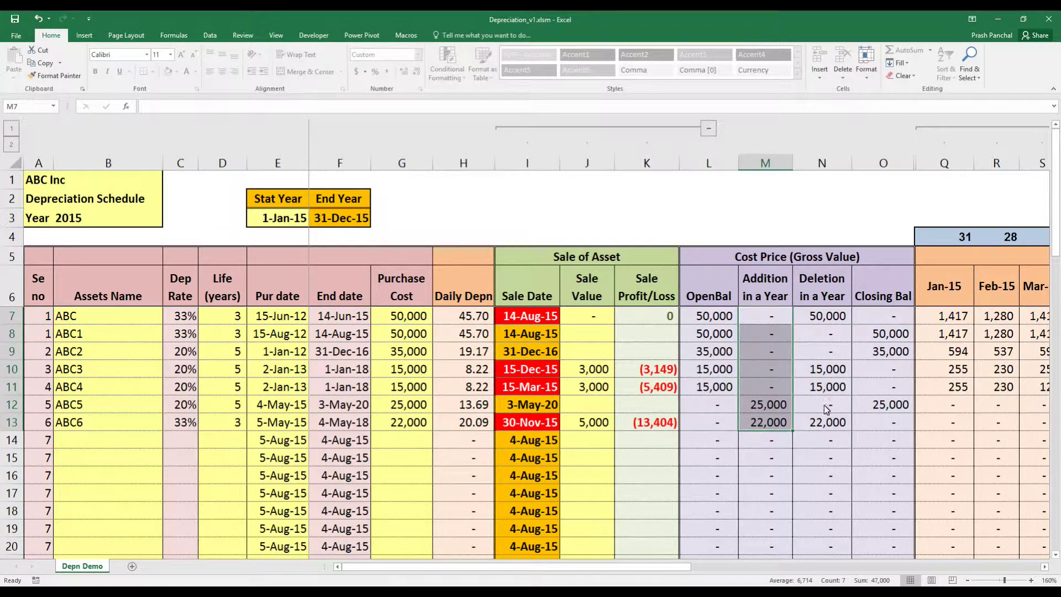
pyautogui.click(985, 351)
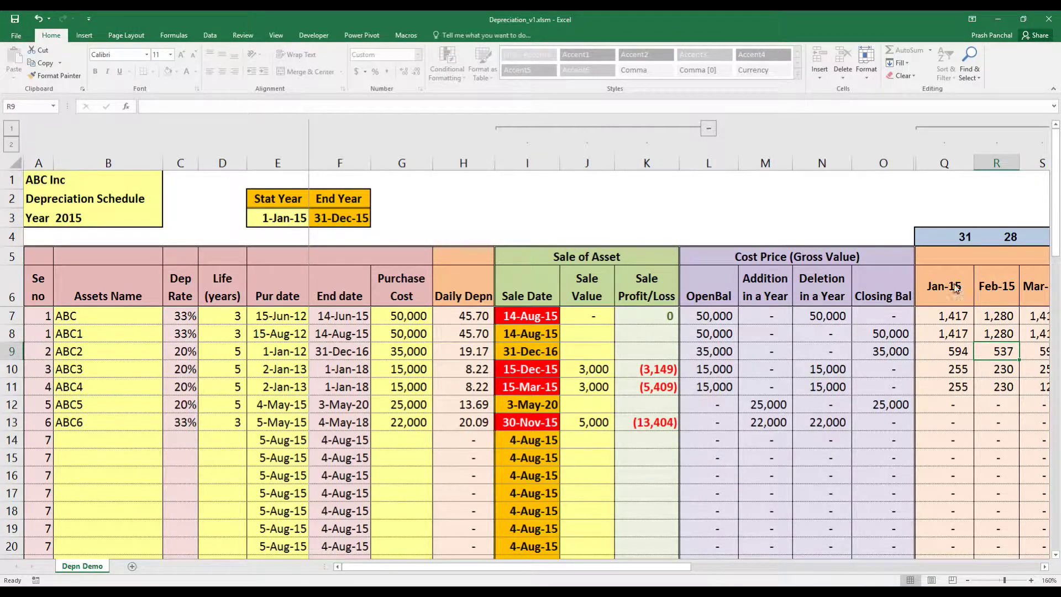
pyautogui.moveTo(780, 407); pyautogui.dragTo(780, 431)
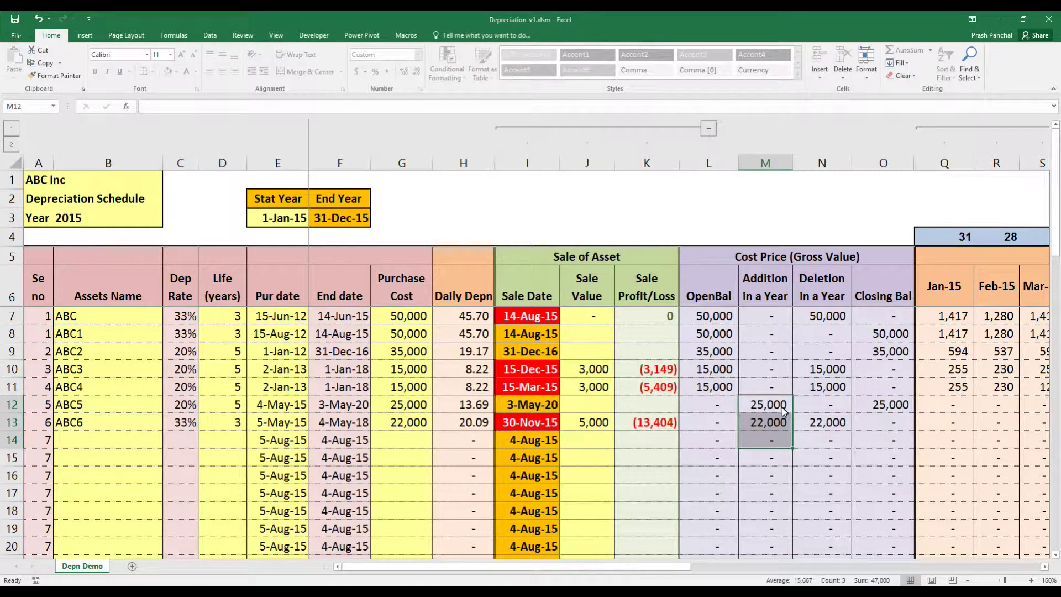
# Step: Review the Deletion in a Year and Closing Bal columns of the Cost Price section asset by asset
pyautogui.click(808, 301)
pyautogui.click(812, 313)
pyautogui.click(820, 352)
pyautogui.click(819, 362)
pyautogui.click(822, 389)
pyautogui.click(826, 406)
pyautogui.click(821, 320)
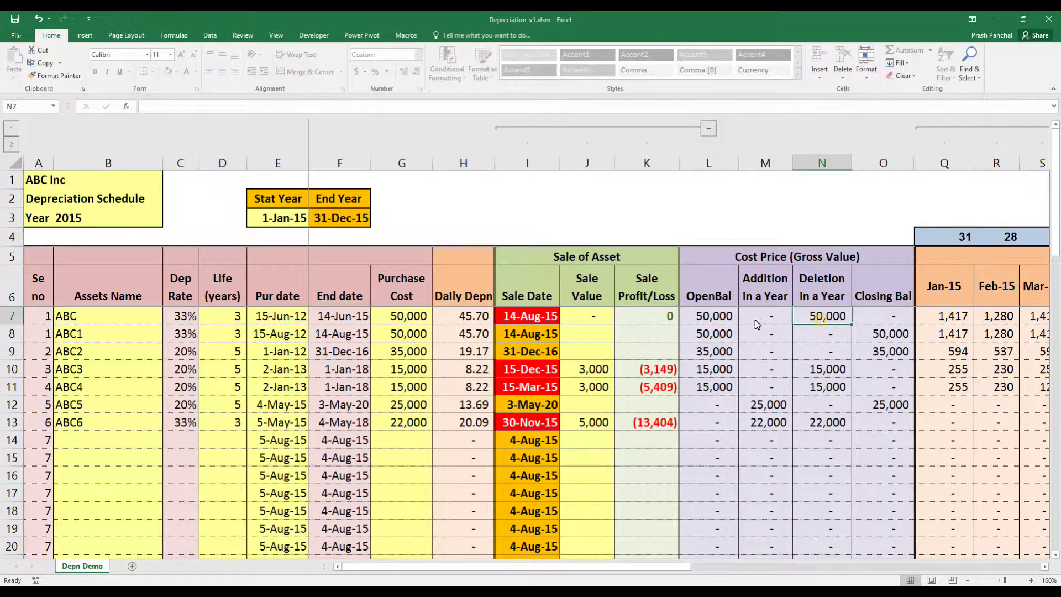
pyautogui.click(866, 323)
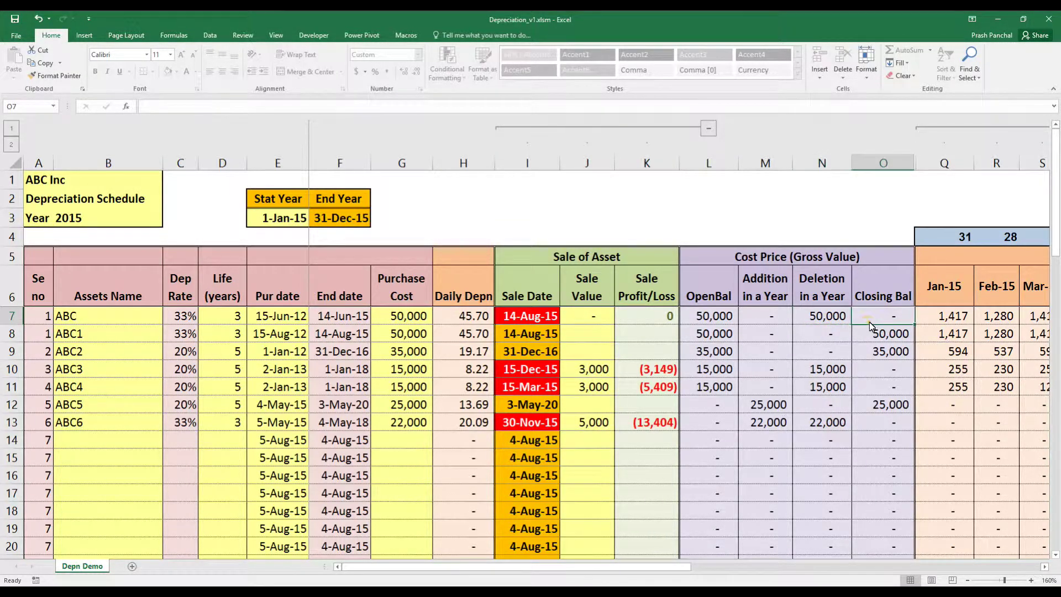
pyautogui.moveTo(868, 423); pyautogui.dragTo(866, 409)
# Step: Examine the monthly Depreciation for Period columns, checking the May to July 2015 amounts including those of ABC5 and ABC6
pyautogui.moveTo(675, 567); pyautogui.dragTo(881, 567)
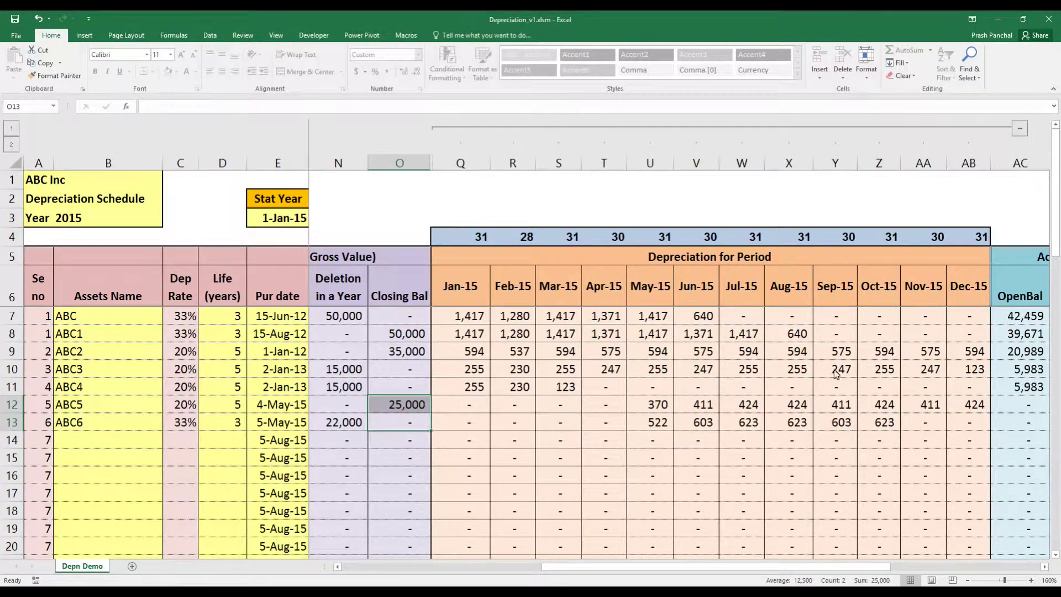
pyautogui.moveTo(732, 331); pyautogui.dragTo(745, 321)
pyautogui.click(756, 368)
pyautogui.click(751, 404)
pyautogui.click(748, 434)
pyautogui.moveTo(701, 404); pyautogui.dragTo(700, 423)
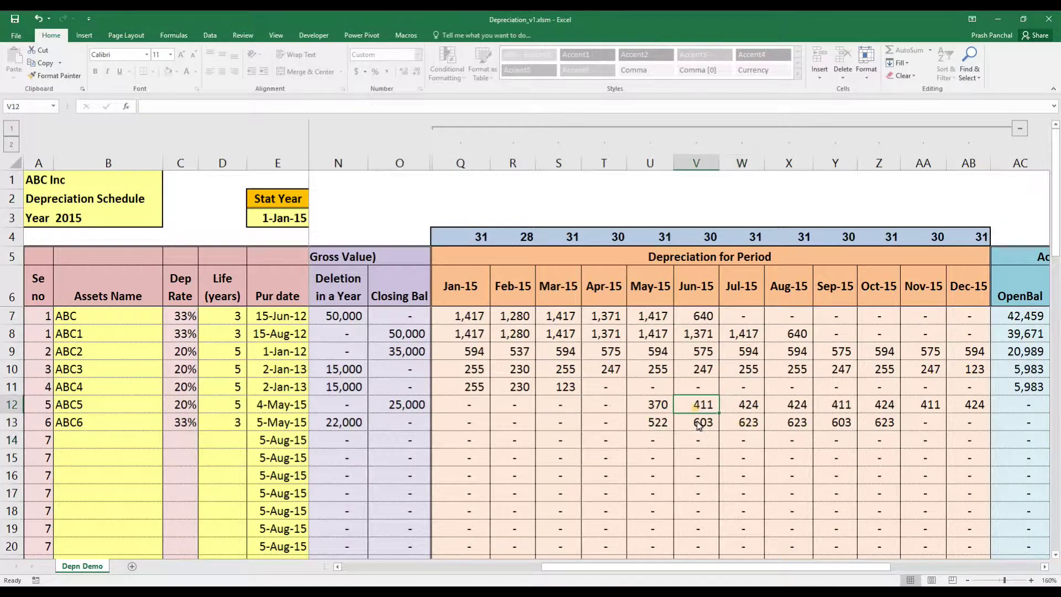
pyautogui.click(661, 422)
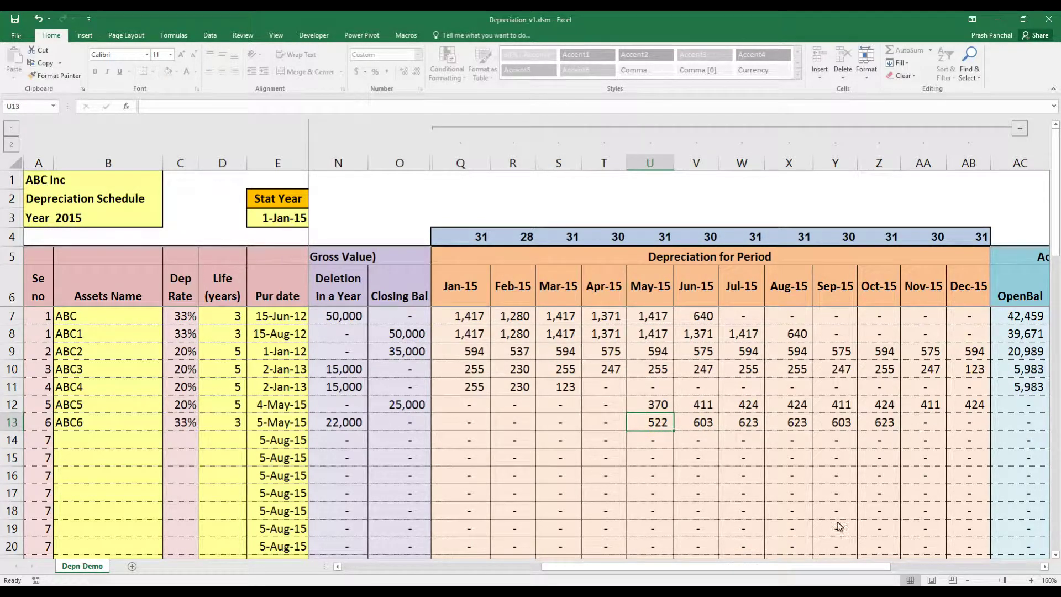
# Step: Examine the Accumulated Depreciation section and its opening balances, starting with asset ABC
pyautogui.moveTo(808, 563); pyautogui.dragTo(876, 568)
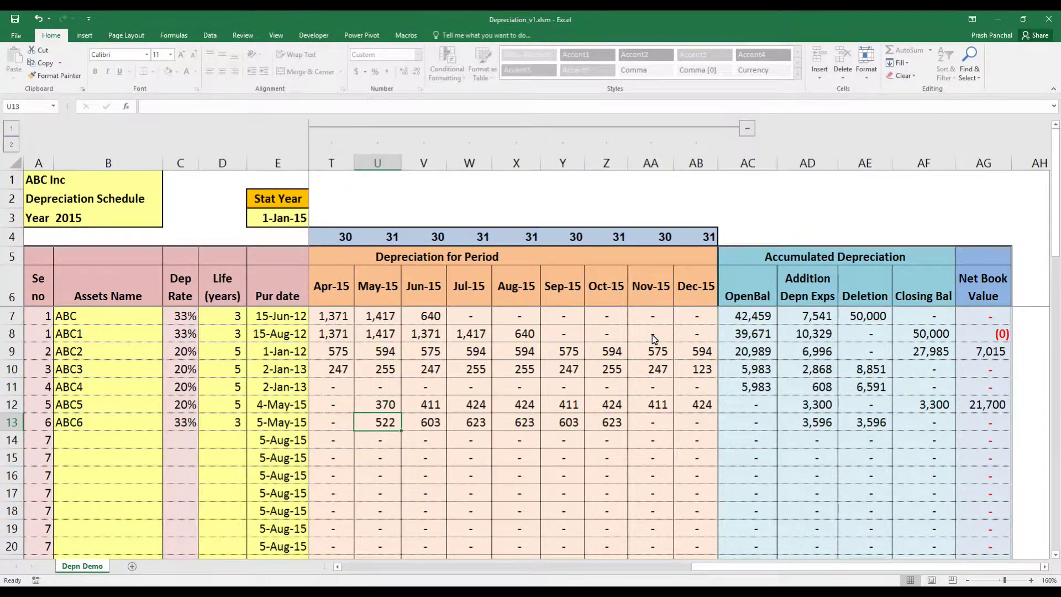
pyautogui.moveTo(755, 321); pyautogui.dragTo(754, 426)
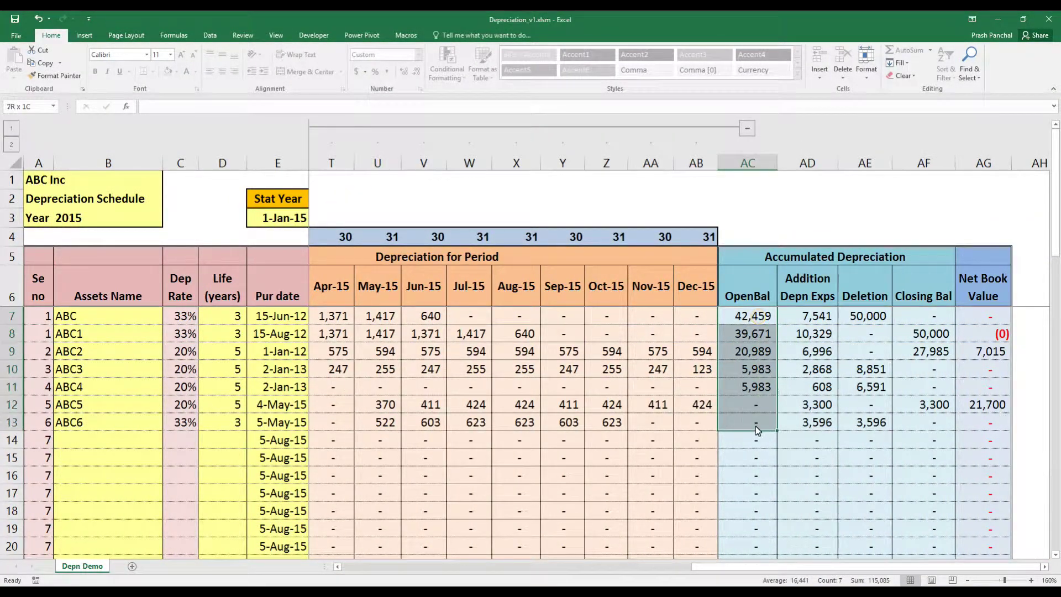
pyautogui.moveTo(751, 164); pyautogui.dragTo(958, 171)
pyautogui.click(861, 250)
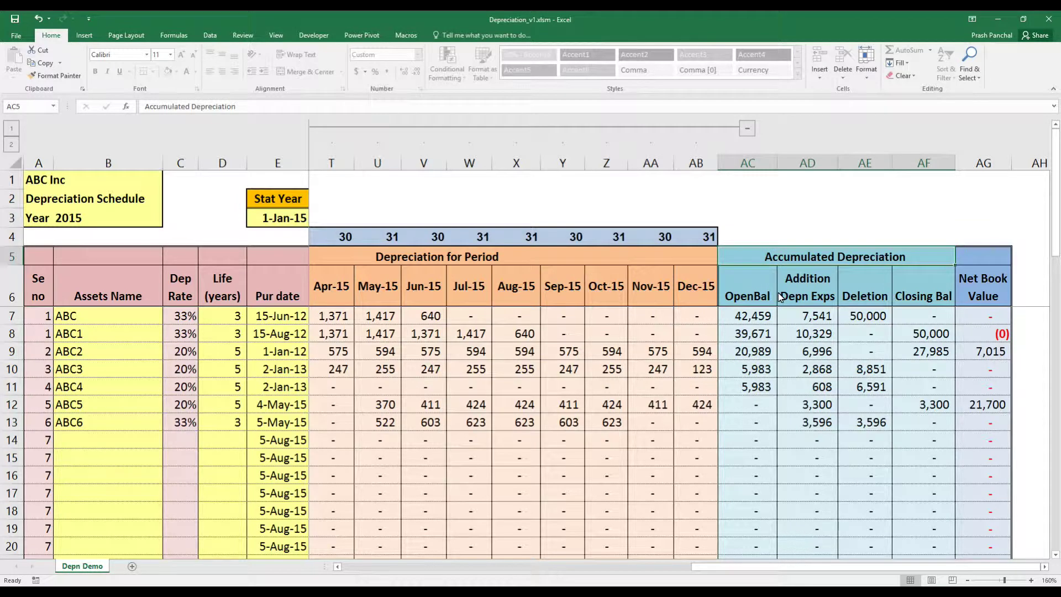
pyautogui.click(760, 313)
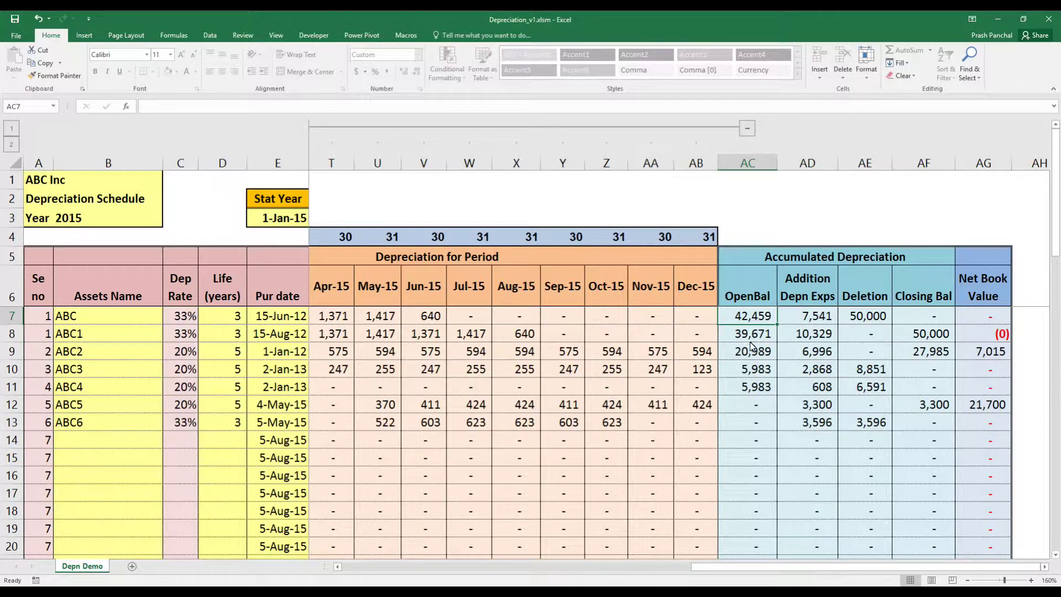
# Step: Check the Stat Year date against the accumulated depreciation opening balances of assets ABC to ABC6
pyautogui.moveTo(731, 574); pyautogui.dragTo(382, 575)
pyautogui.click(267, 216)
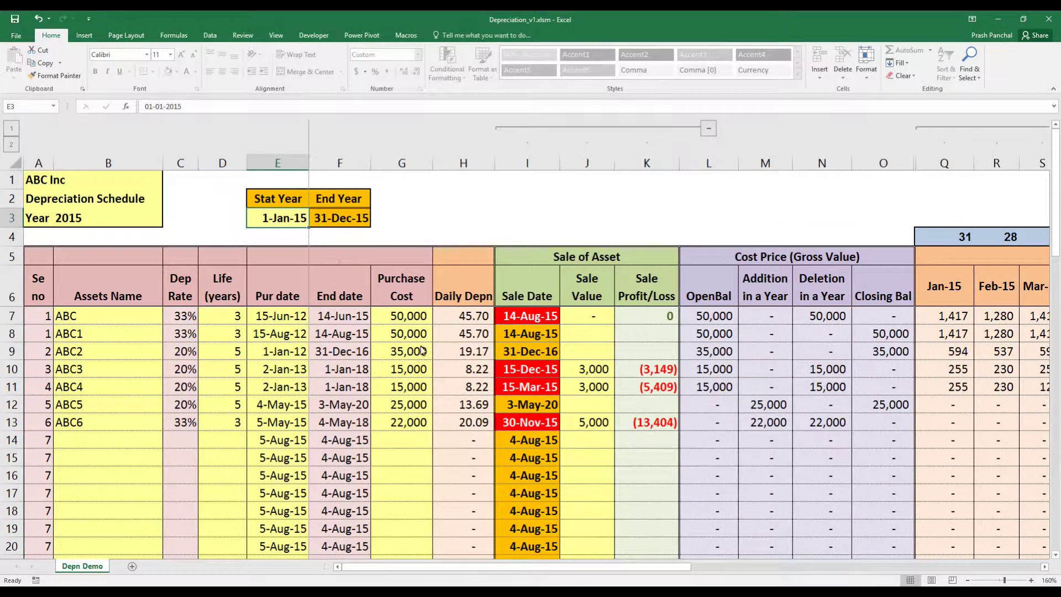
pyautogui.moveTo(533, 569); pyautogui.dragTo(978, 575)
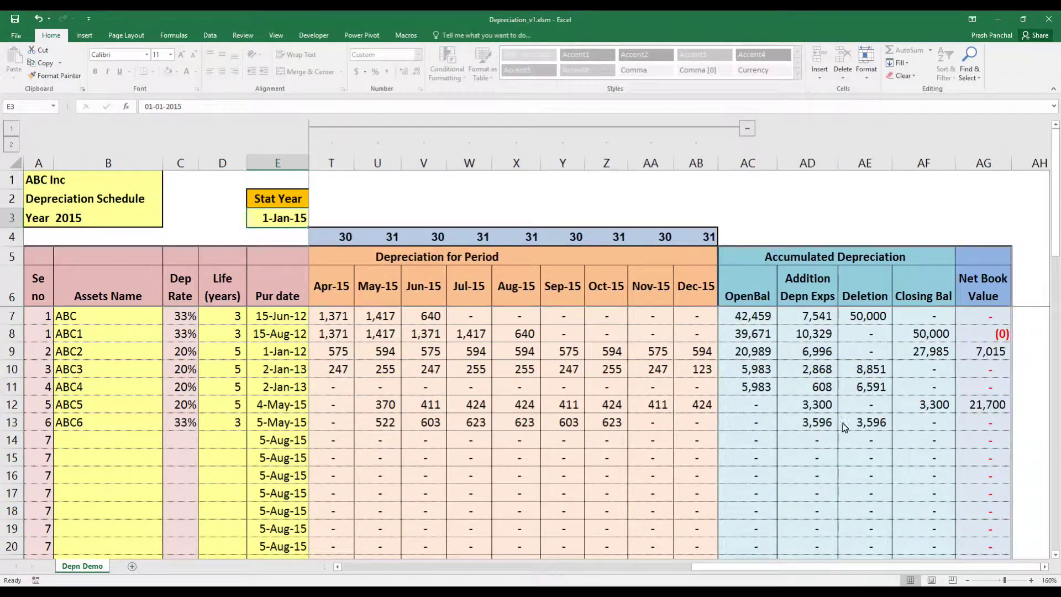
pyautogui.moveTo(749, 317); pyautogui.dragTo(751, 417)
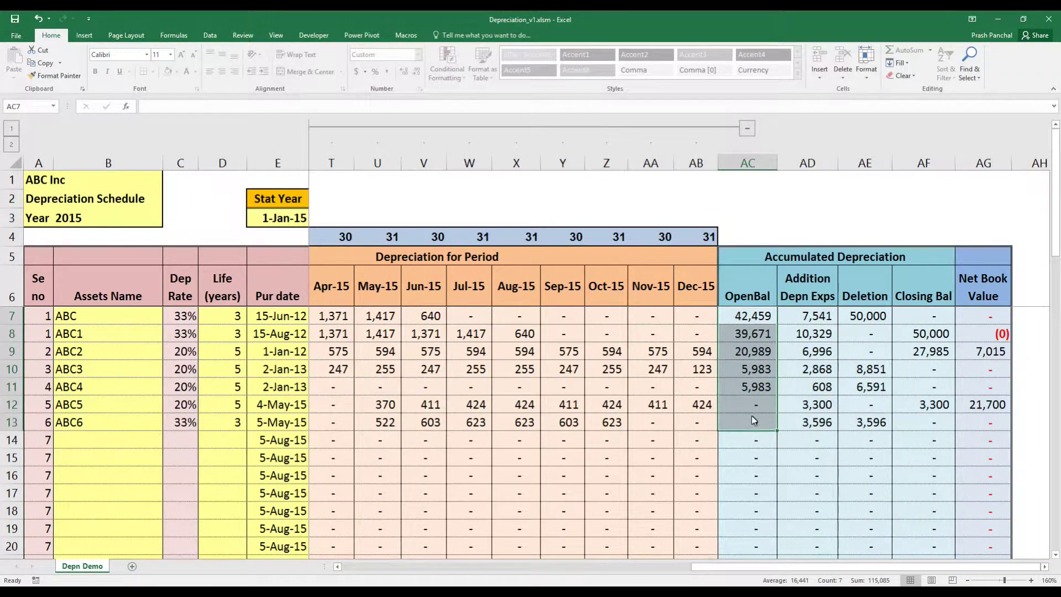
# Step: Compare the Addition Depn Exps column with asset ABC's monthly depreciation, and review the accumulated depreciation Deletion column
pyautogui.moveTo(806, 315); pyautogui.dragTo(805, 416)
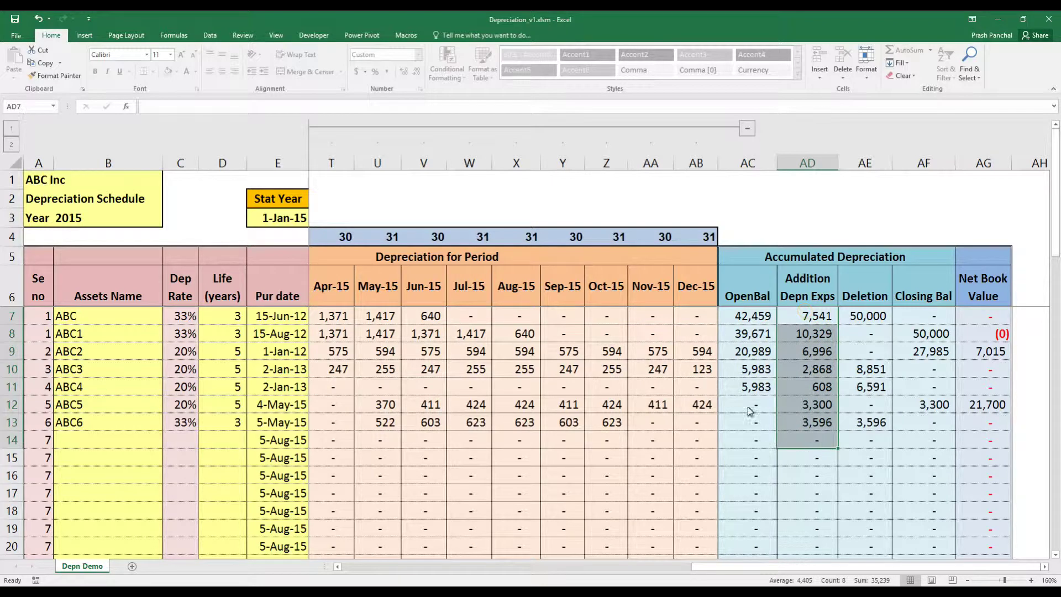
pyautogui.moveTo(323, 317); pyautogui.dragTo(713, 322)
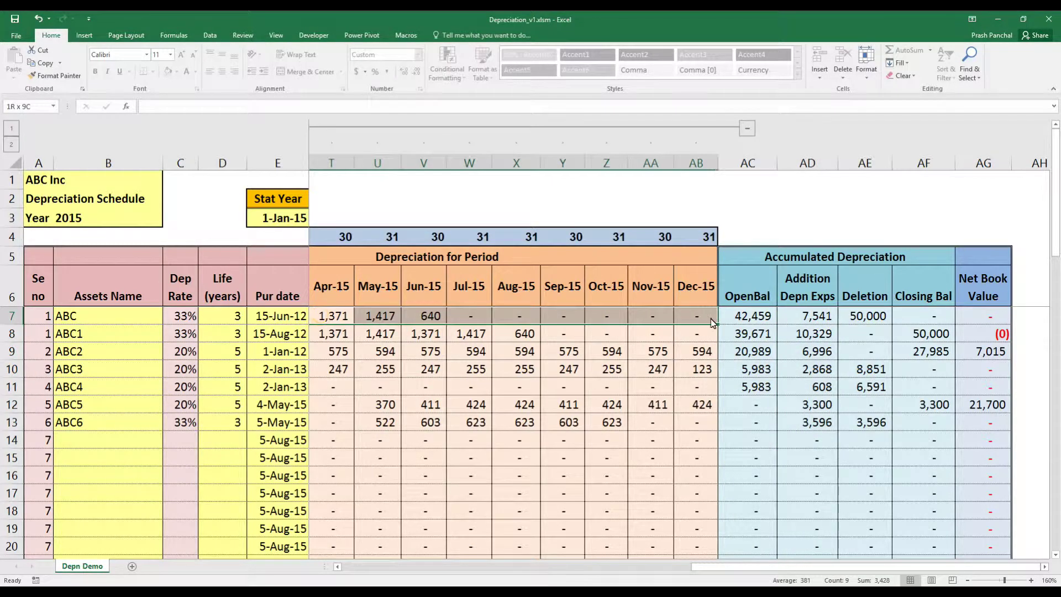
pyautogui.click(806, 321)
pyautogui.moveTo(868, 319); pyautogui.dragTo(882, 431)
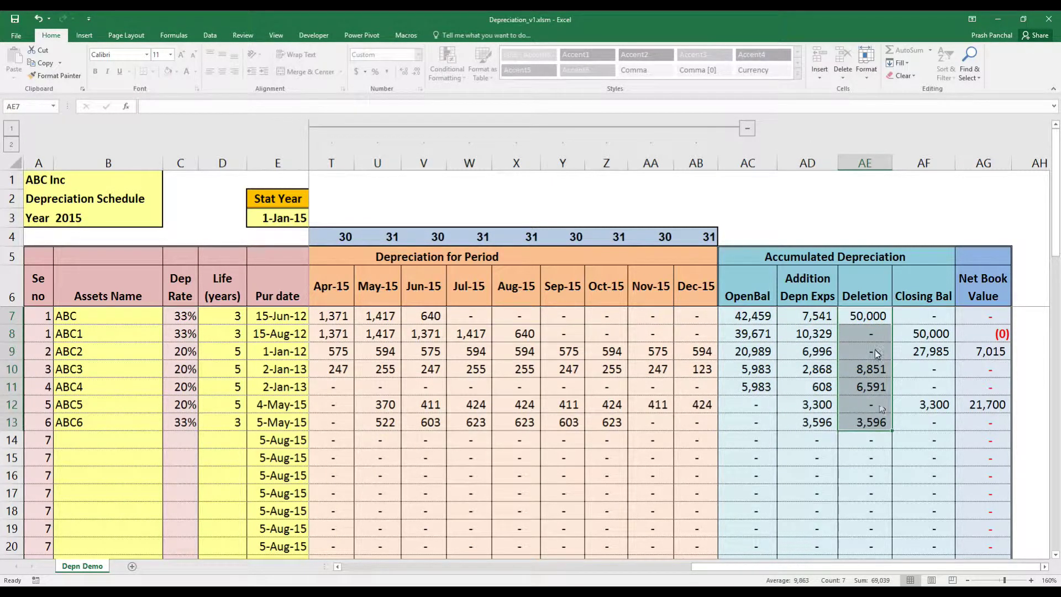
# Step: Compare asset ABC3's accumulated depreciation deletion with the sum of its opening balance and addition, then check its closing balance and net book value
pyautogui.click(868, 318)
pyautogui.moveTo(865, 566); pyautogui.dragTo(842, 575)
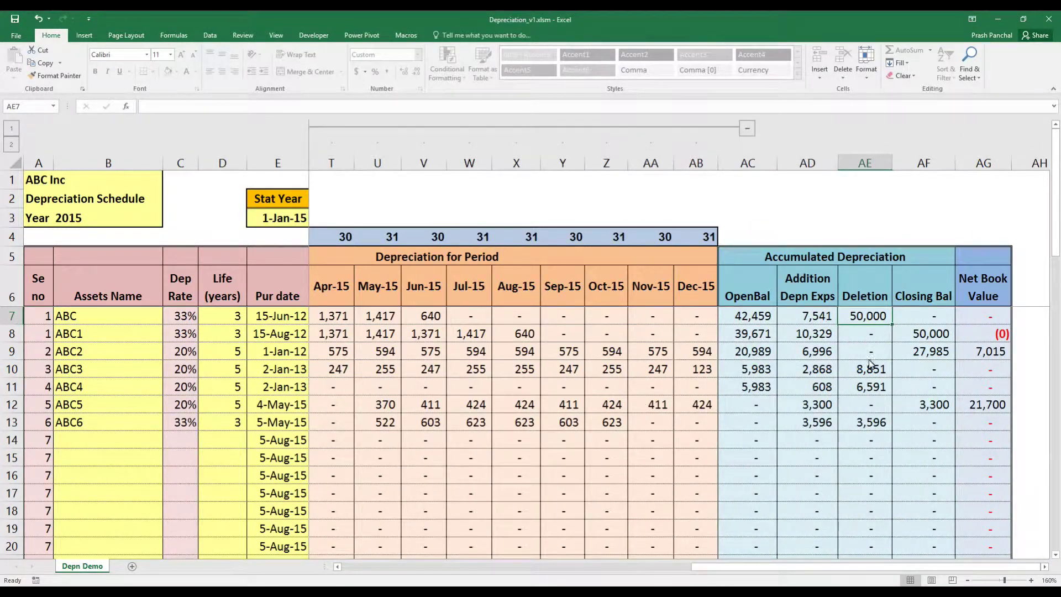
pyautogui.moveTo(740, 370); pyautogui.dragTo(816, 378)
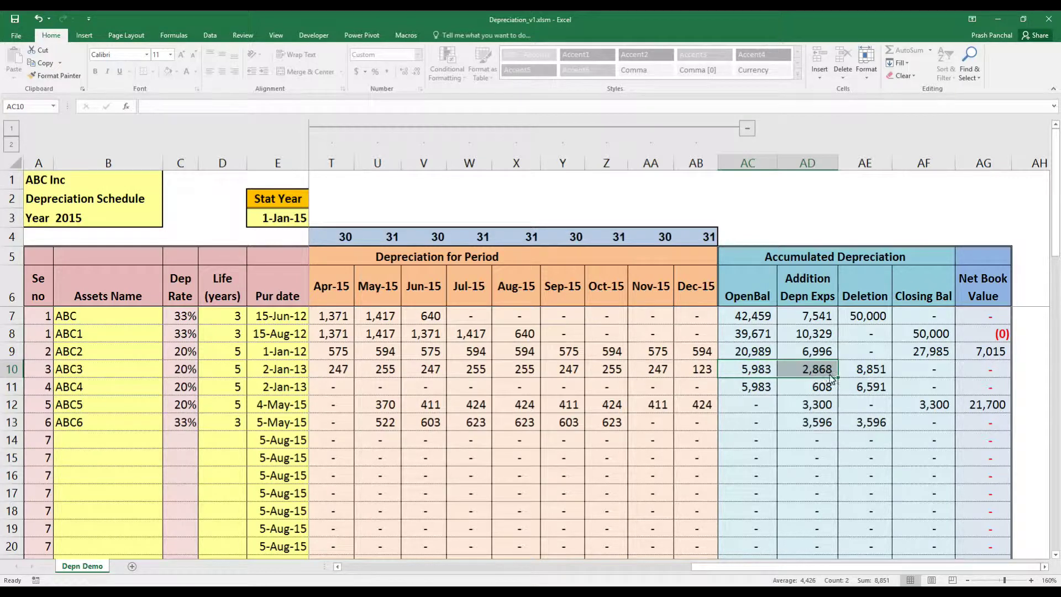
pyautogui.click(861, 375)
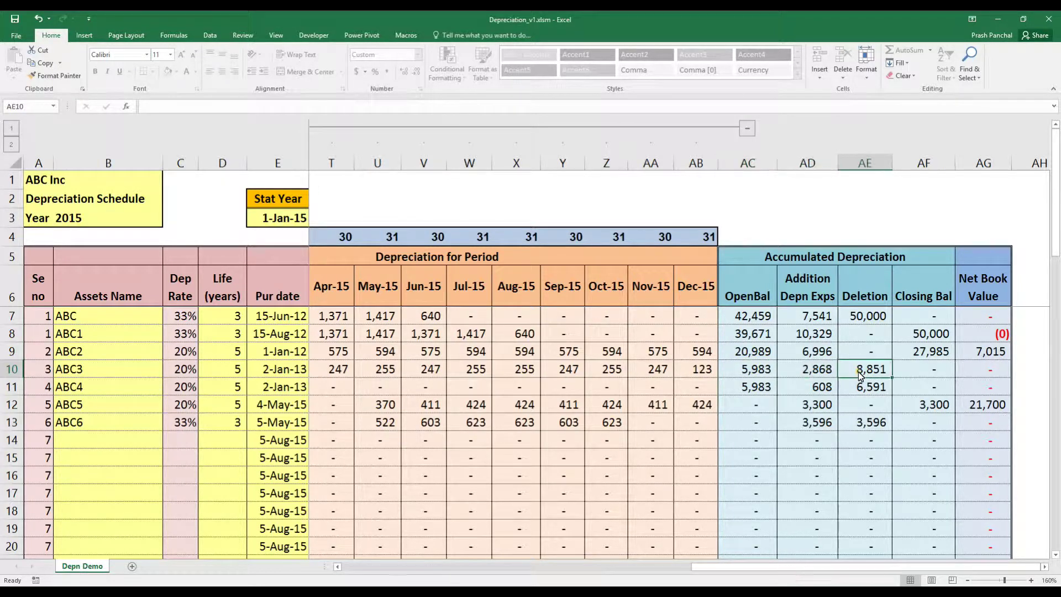
pyautogui.moveTo(741, 372); pyautogui.dragTo(788, 371)
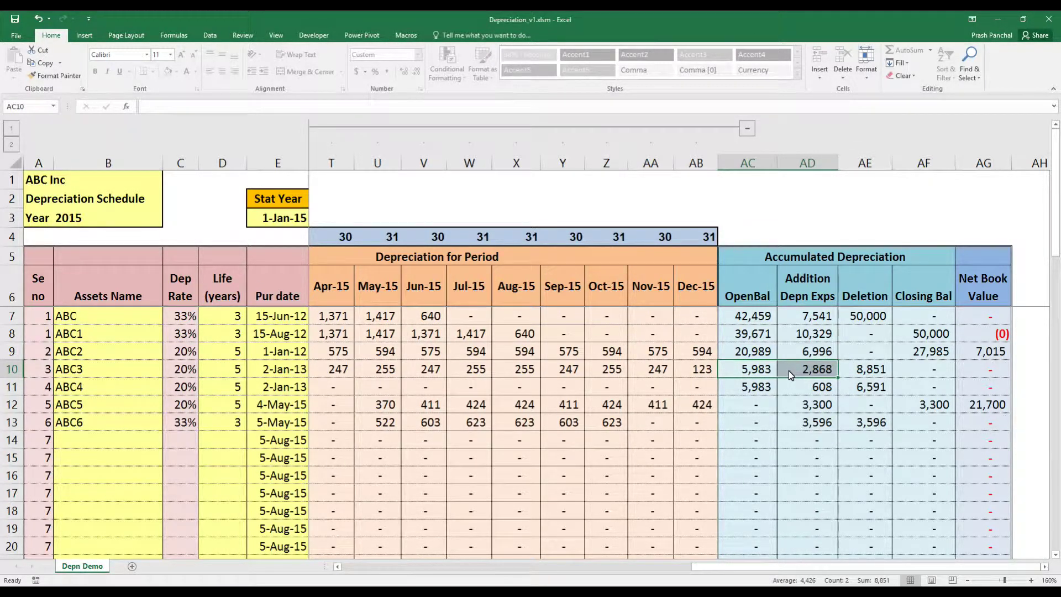
pyautogui.click(755, 370)
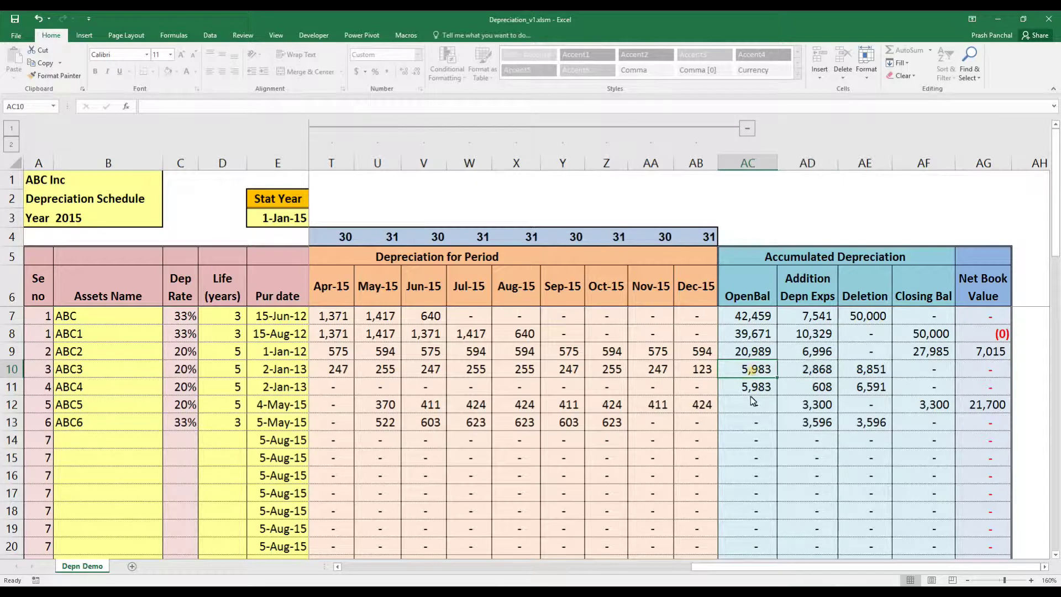
pyautogui.click(816, 374)
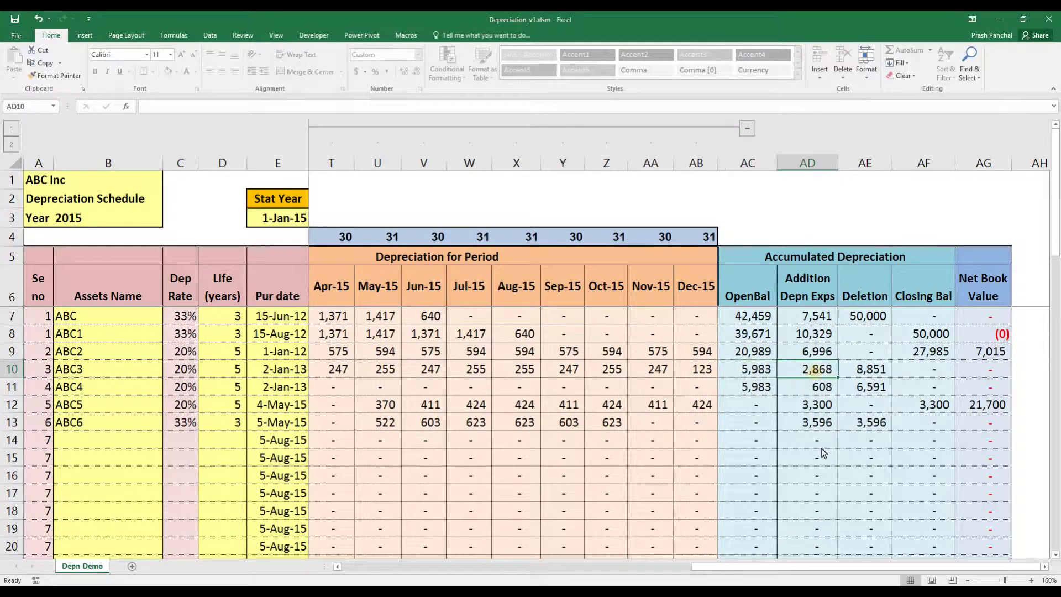
pyautogui.click(870, 373)
pyautogui.click(934, 367)
pyautogui.click(989, 369)
# Step: Check the Net Book Value column against asset ABC's gross cost and accumulated depreciation closing balances
pyautogui.moveTo(871, 568)
pyautogui.mouseDown()
pyautogui.moveTo(821, 574)
pyautogui.moveTo(851, 574)
pyautogui.mouseUp()
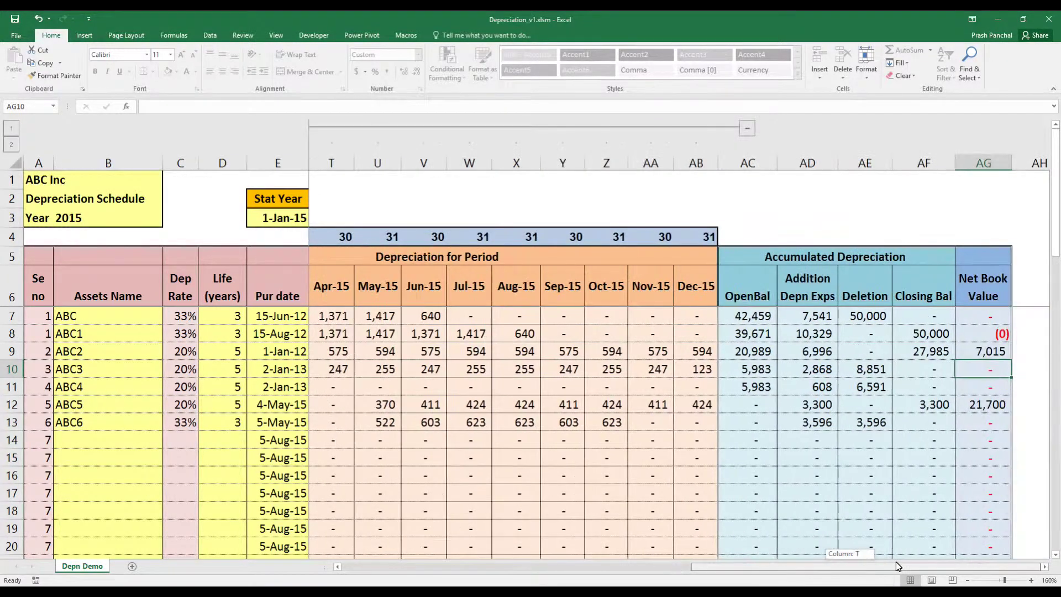
pyautogui.moveTo(979, 315); pyautogui.dragTo(984, 434)
pyautogui.click(979, 317)
pyautogui.moveTo(995, 568); pyautogui.dragTo(796, 569)
pyautogui.click(737, 313)
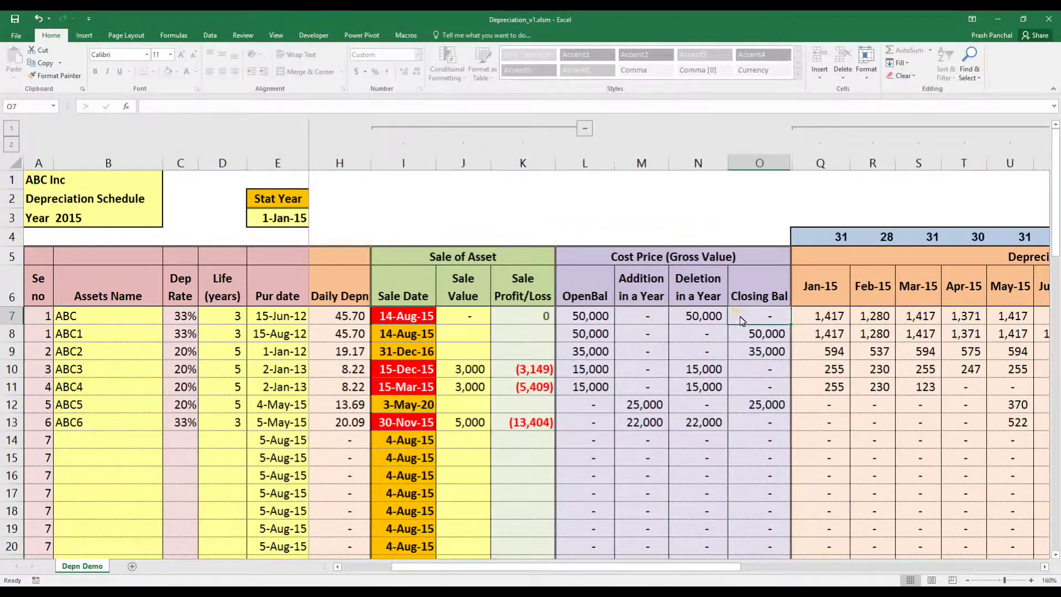
pyautogui.moveTo(683, 567); pyautogui.dragTo(995, 568)
pyautogui.click(923, 316)
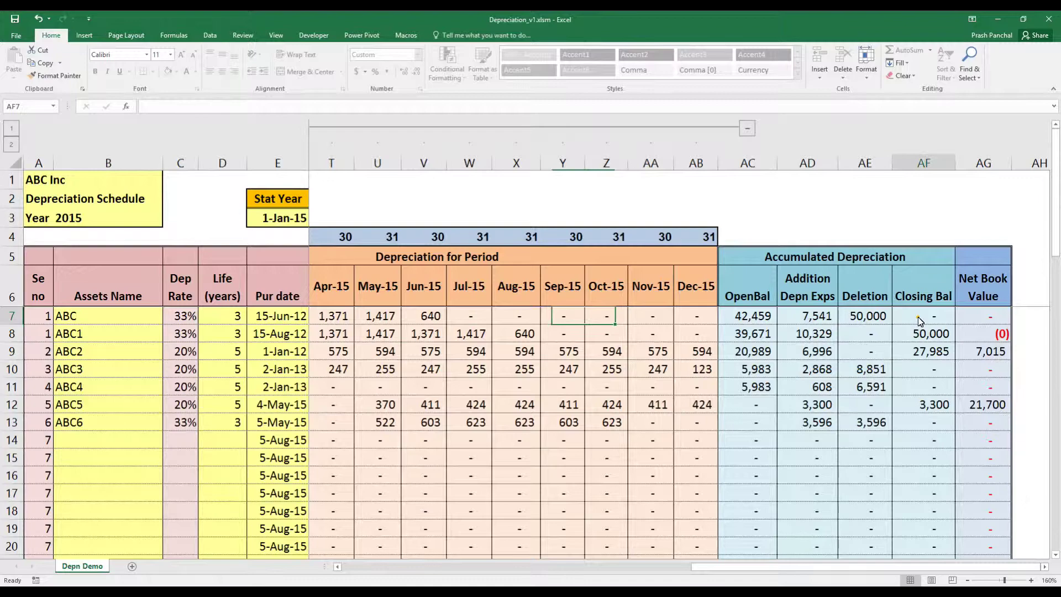
pyautogui.click(985, 316)
# Step: Review asset ABC's input cells, covering life, purchase date, end date, purchase cost and daily depreciation
pyautogui.moveTo(907, 566); pyautogui.dragTo(429, 574)
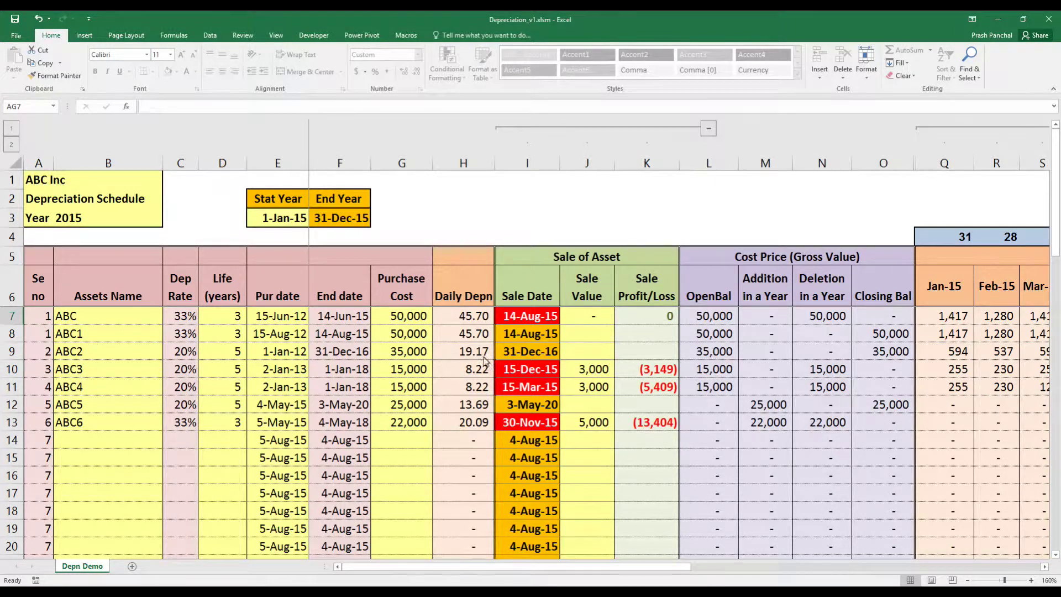
pyautogui.moveTo(678, 572); pyautogui.dragTo(569, 575)
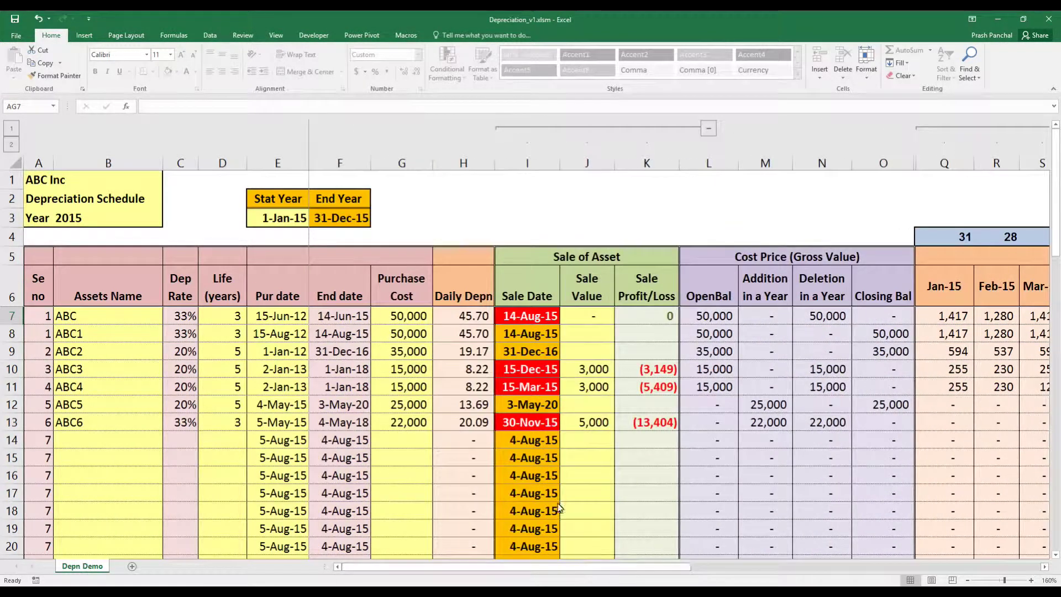
pyautogui.click(276, 316)
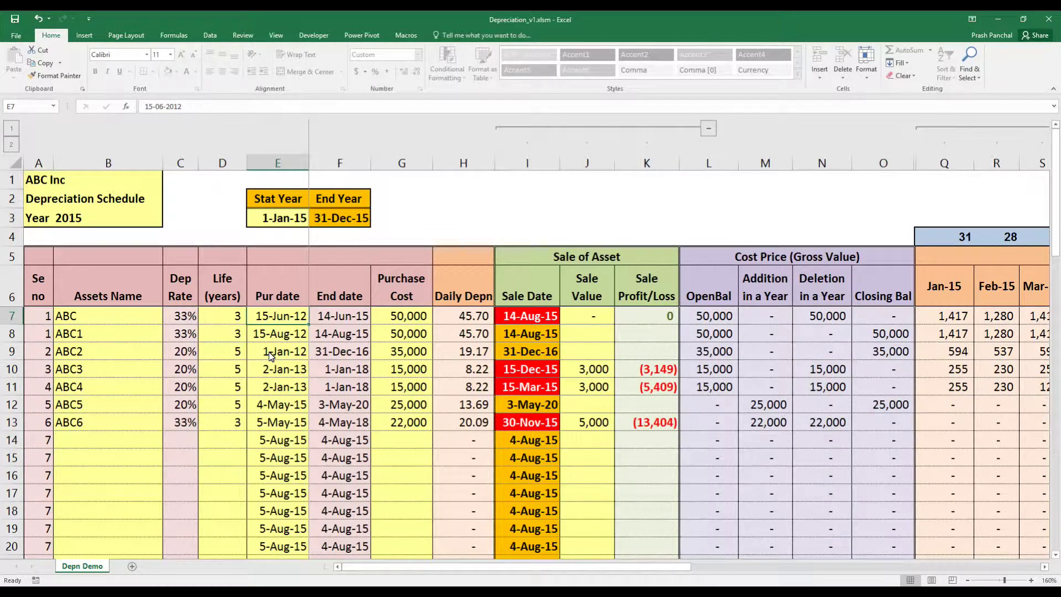
pyautogui.press('Left')
pyautogui.press('Left')
pyautogui.press('Right')
pyautogui.press('Right')
pyautogui.press('Right')
pyautogui.press('Right')
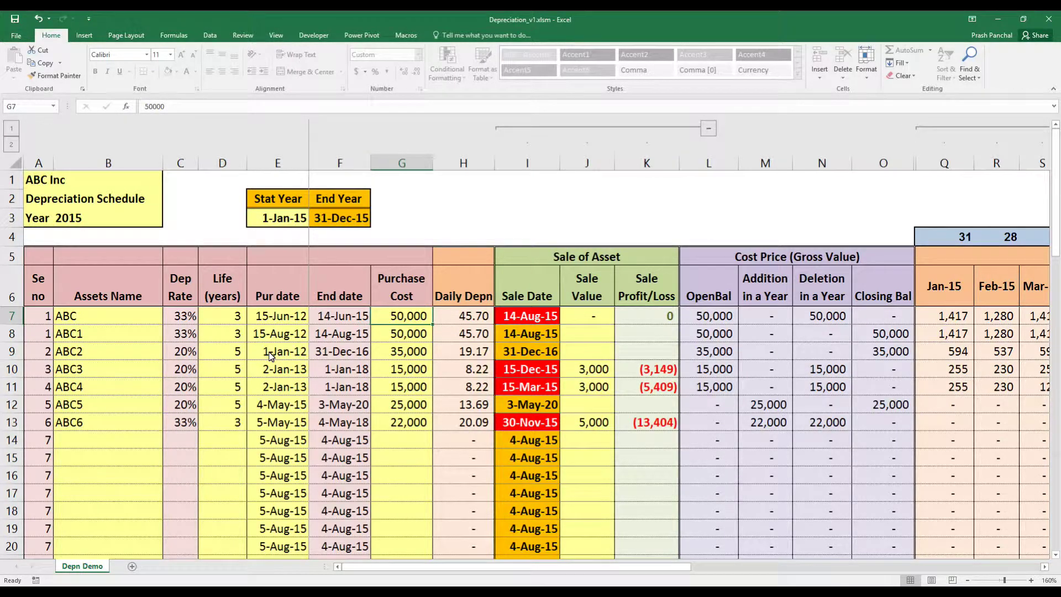
pyautogui.press('Right')
pyautogui.press('Right')
pyautogui.press('Left')
pyautogui.press('Left')
pyautogui.press('Left')
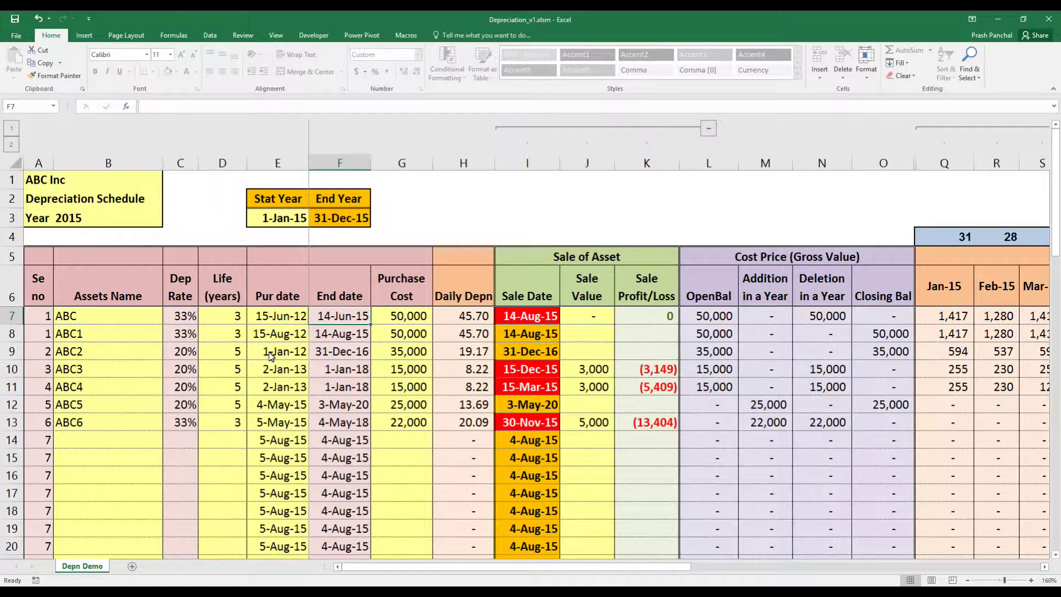
# Step: Trace asset ABC's row from its end date through the sale and gross cost sections into the monthly depreciation
pyautogui.press('Right')
pyautogui.press('Right')
pyautogui.press('Right')
pyautogui.press('Right')
pyautogui.press('Right')
pyautogui.press('Right')
pyautogui.press('Right')
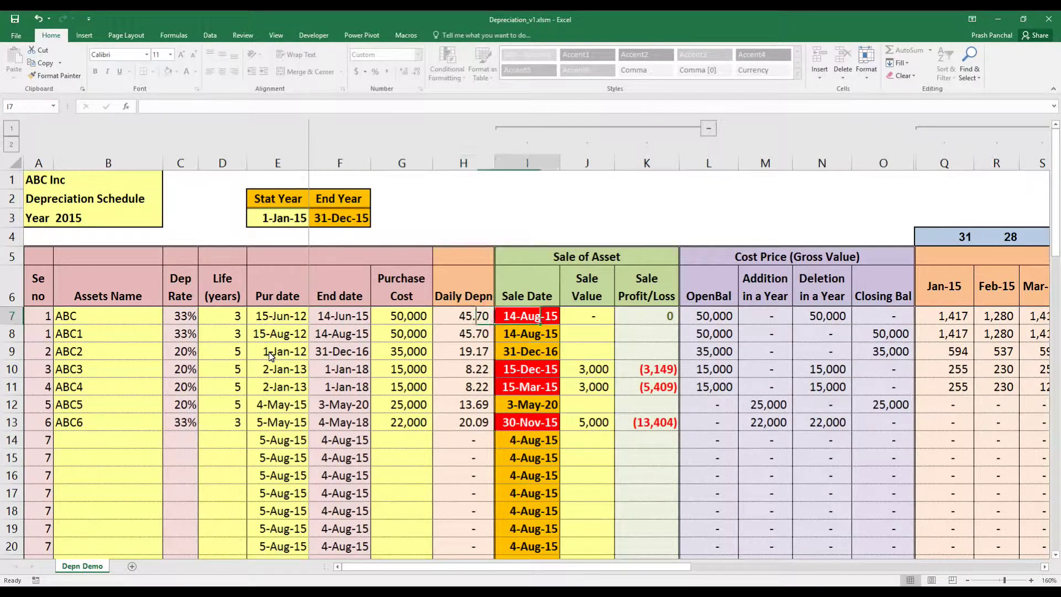
pyautogui.press('Right')
pyautogui.press('Right')
pyautogui.press('Right')
pyautogui.press('Right')
pyautogui.press('Right')
pyautogui.press('Right')
pyautogui.press('Right')
pyautogui.press('Right')
pyautogui.press('Right')
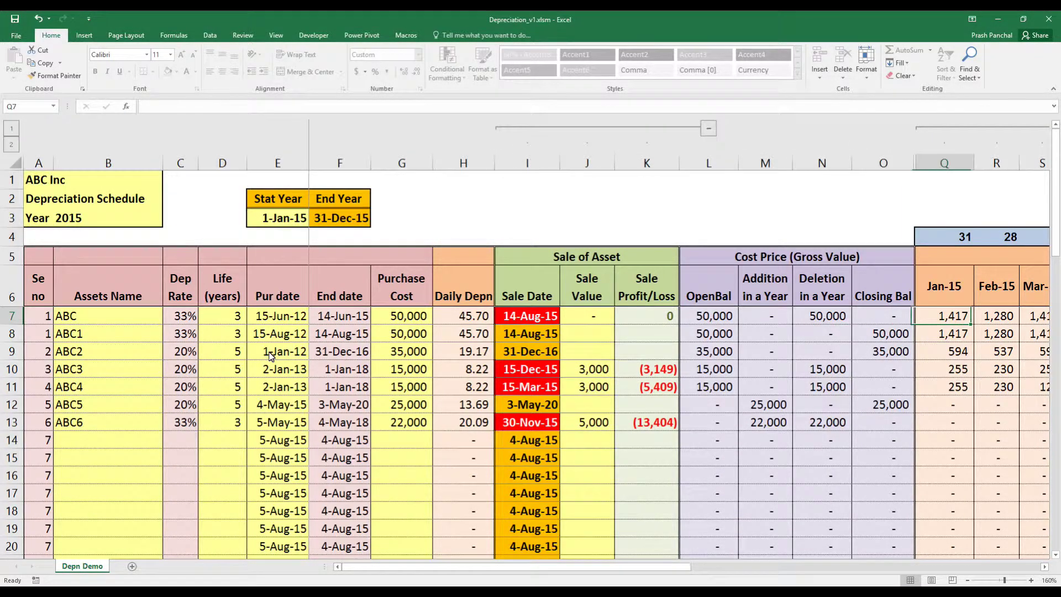
pyautogui.press('Left')
pyautogui.press('Left')
pyautogui.press('Left')
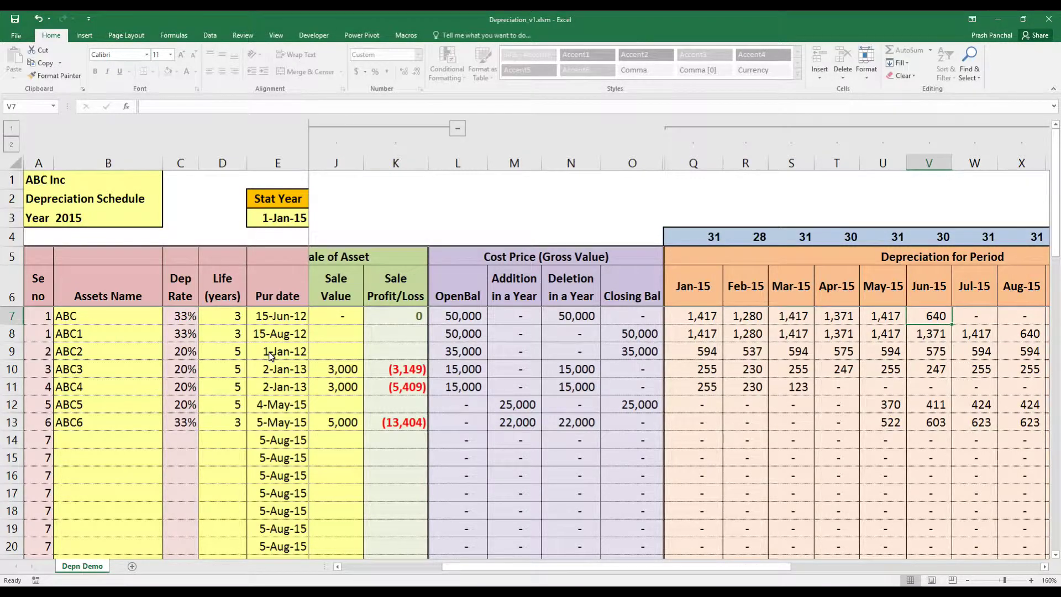
# Step: Compare asset ABC's sale date with its last month of depreciation, June 2015
pyautogui.press('Left')
pyautogui.press('Left')
pyautogui.press('Left')
pyautogui.press('Left')
pyautogui.press('Left')
pyautogui.press('Left')
pyautogui.press('Left')
pyautogui.press('Left')
pyautogui.press('Left')
pyautogui.press('Left')
pyautogui.press('Left')
pyautogui.press('Left')
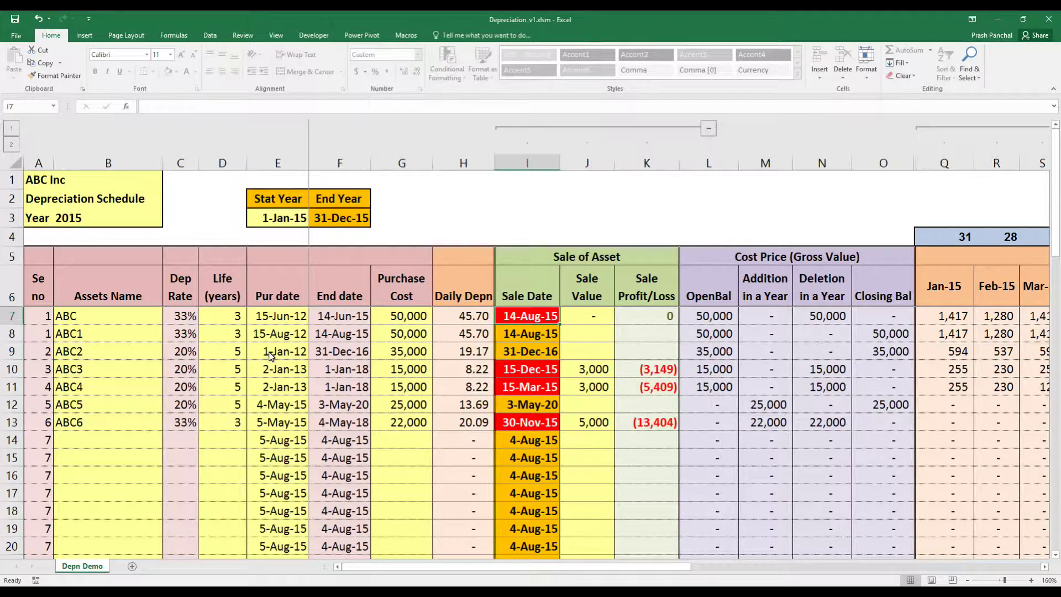
pyautogui.press('Right')
pyautogui.press('Right')
pyautogui.press('Right')
pyautogui.press('Right')
pyautogui.press('Right')
pyautogui.press('Right')
pyautogui.press('Right')
pyautogui.press('Right')
pyautogui.press('Right')
pyautogui.press('Right')
pyautogui.press('Right')
pyautogui.press('Right')
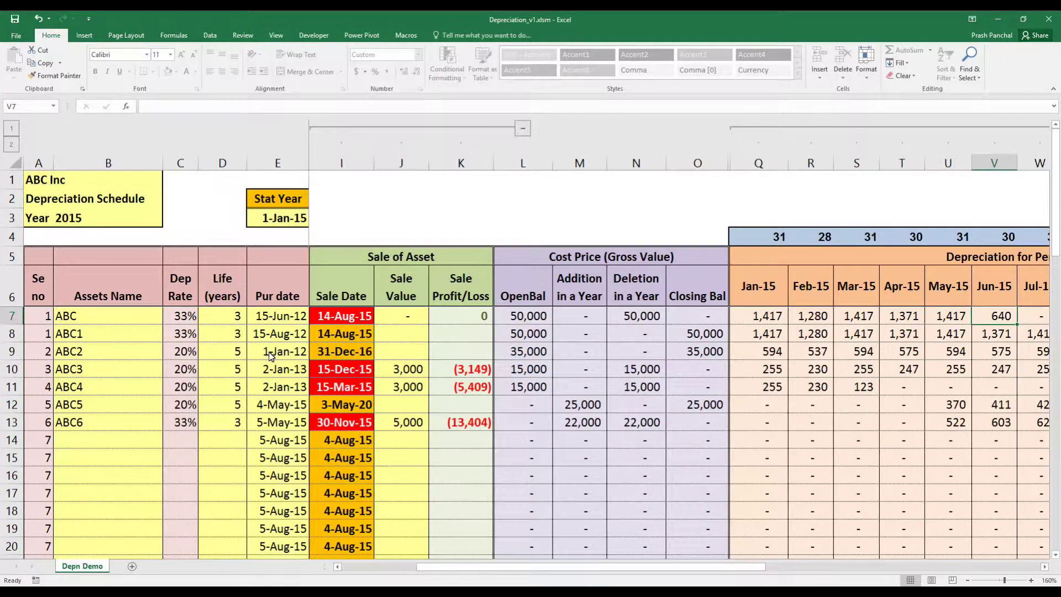
# Step: Examine asset ABC's monthly depreciation amounts from March to June 2015
pyautogui.press('Left')
pyautogui.press('Left')
pyautogui.press('Left')
pyautogui.press('Left')
pyautogui.press('Left')
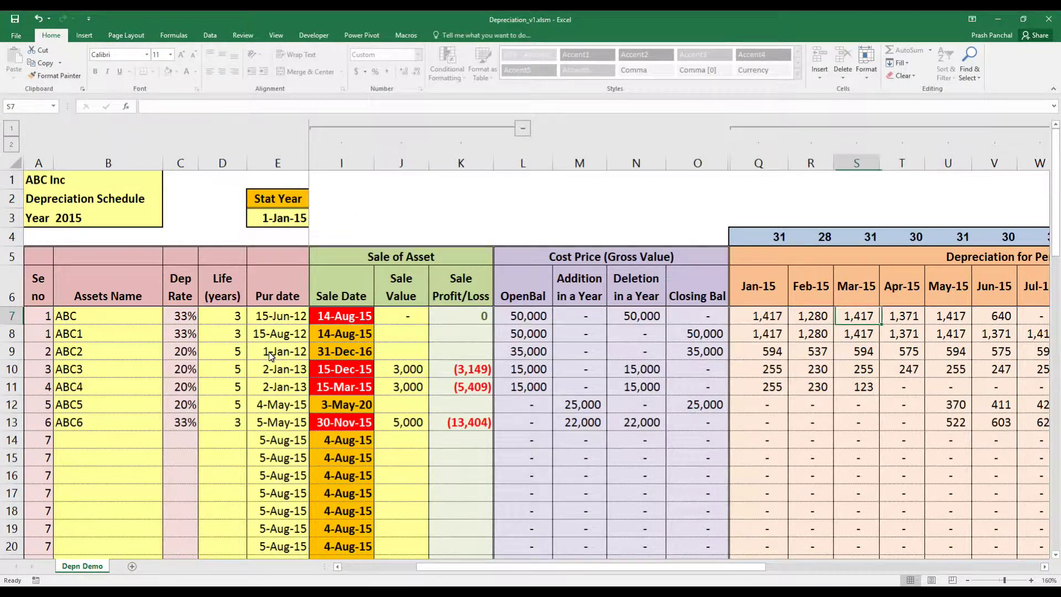
pyautogui.press('Right')
pyautogui.press('Right')
pyautogui.press('Right')
pyautogui.press('Right')
pyautogui.press('Right')
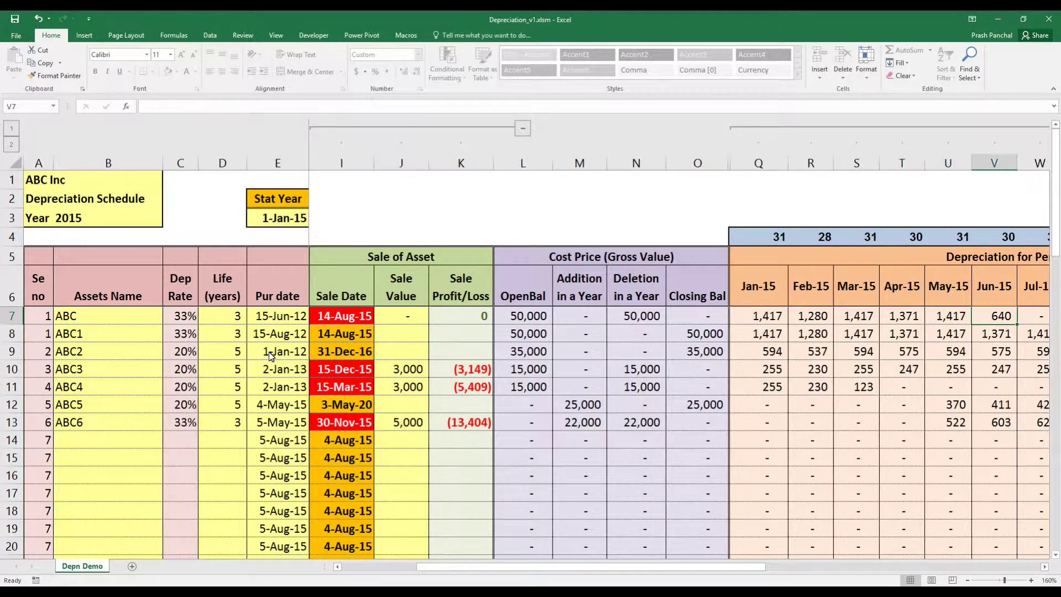
pyautogui.press('Left')
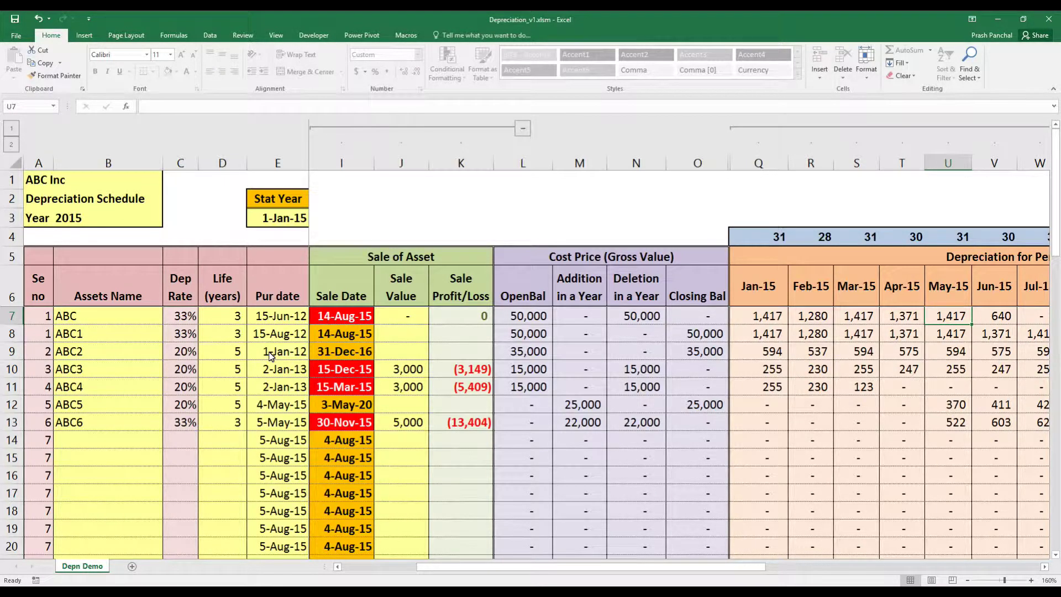
# Step: Follow asset ABC's row from June 2015 through December 2015 to the Accumulated Depreciation columns
pyautogui.press('Right')
pyautogui.press('Right')
pyautogui.press('Right')
pyautogui.press('Right')
pyautogui.press('Right')
pyautogui.press('Right')
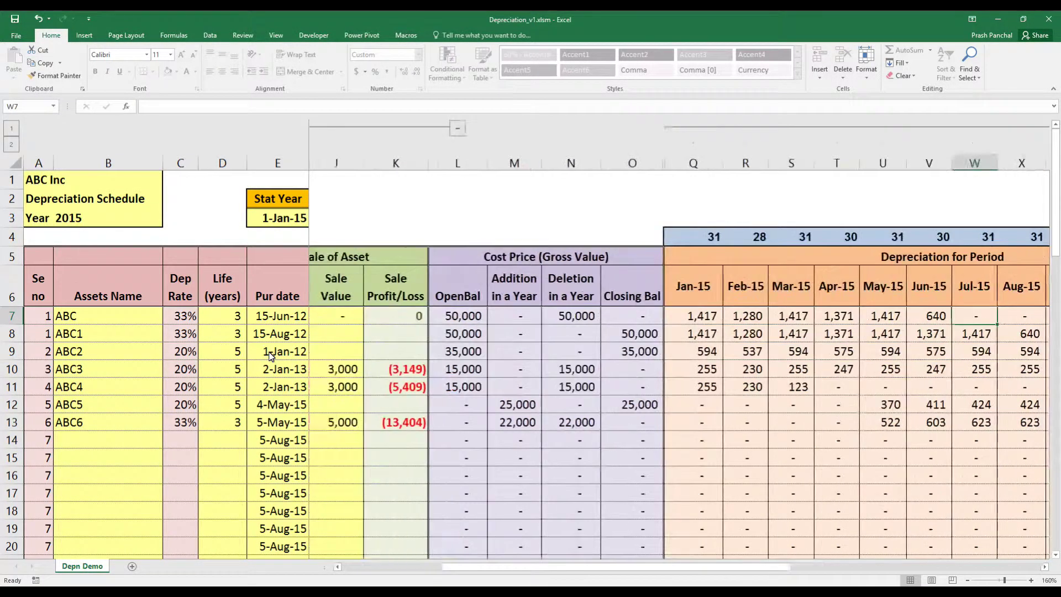
pyautogui.press('Right')
pyautogui.press('Right')
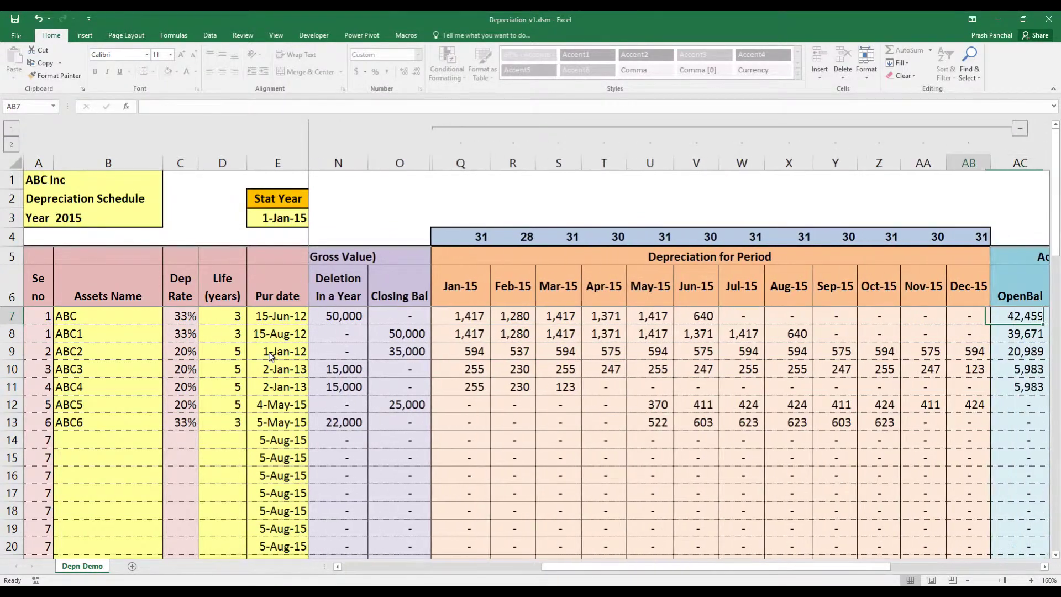
pyautogui.press('Right')
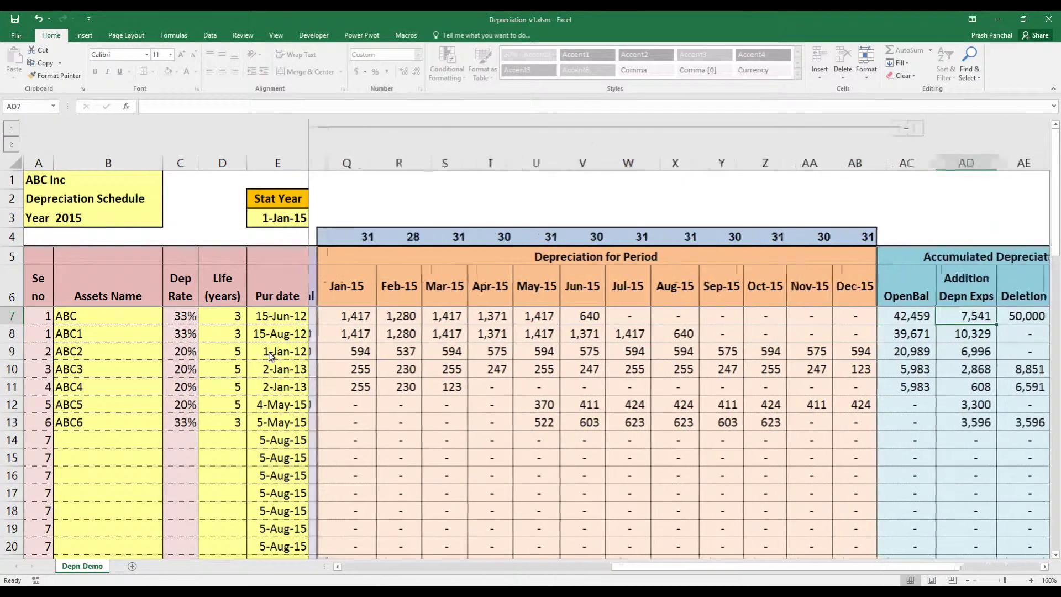
pyautogui.press('Right')
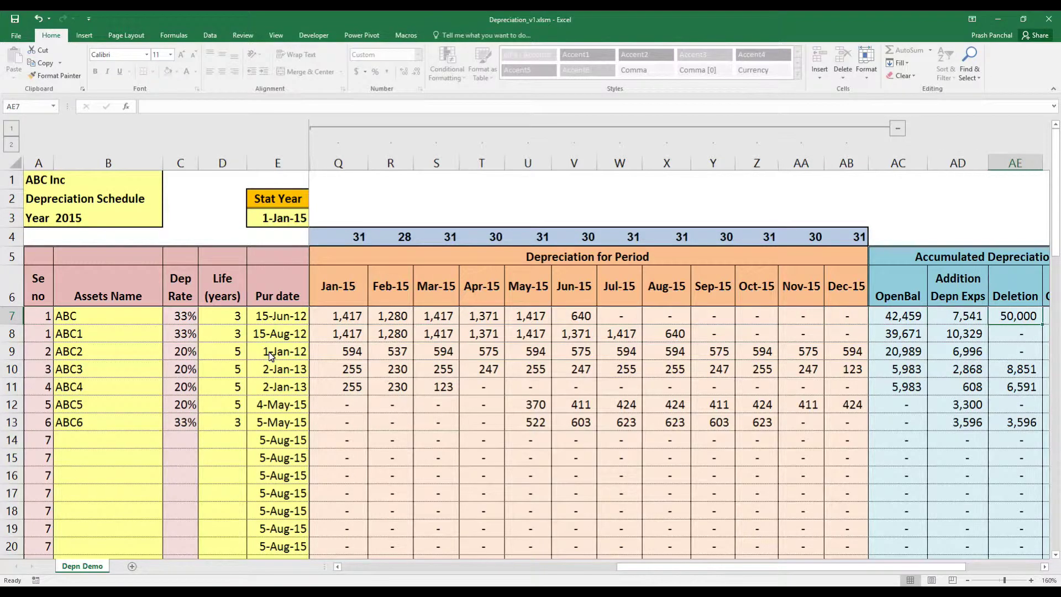
# Step: Review asset ABC's accumulated depreciation opening balance, addition, deletion and closing balance
pyautogui.press('Right')
pyautogui.press('Left')
pyautogui.press('Left')
pyautogui.press('Left')
pyautogui.press('Left')
pyautogui.press('Right')
pyautogui.press('Right')
pyautogui.press('Left')
pyautogui.press('Right')
pyautogui.press('Left')
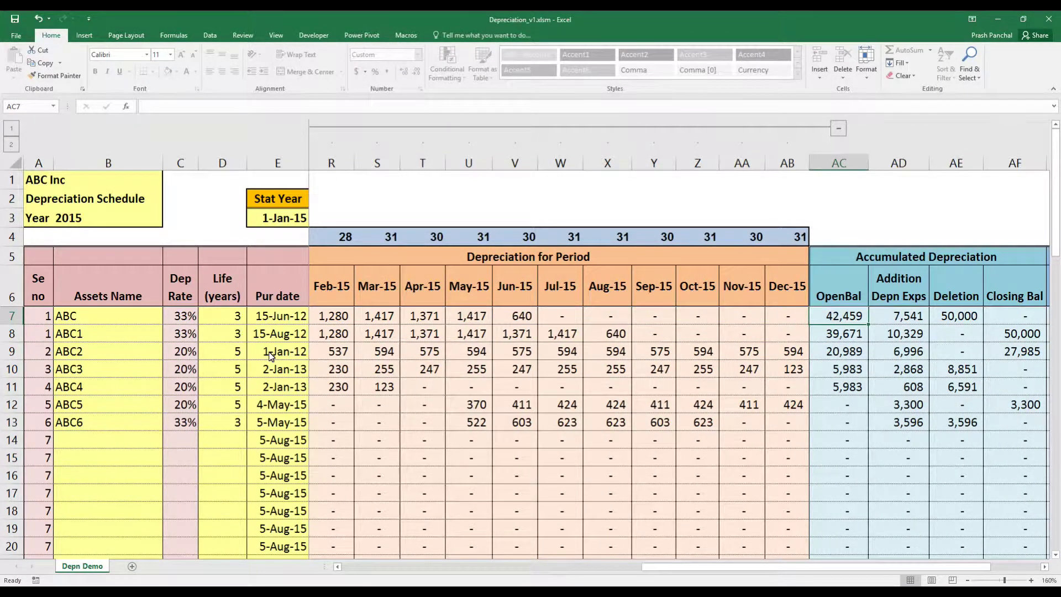
pyautogui.press('Right')
pyautogui.press('Right')
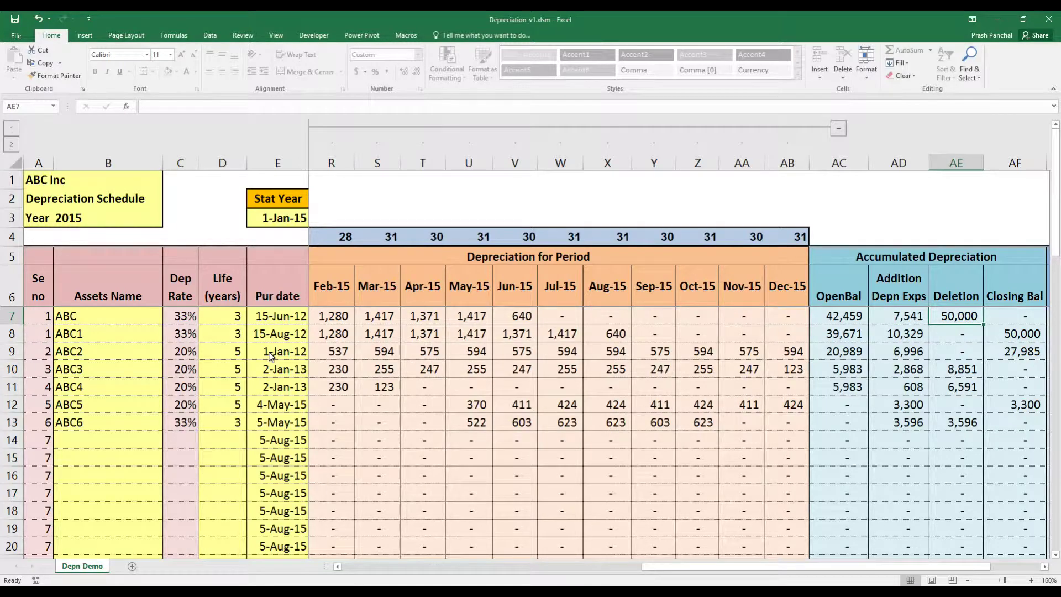
pyautogui.press('Left')
pyautogui.press('Right')
pyautogui.press('Right')
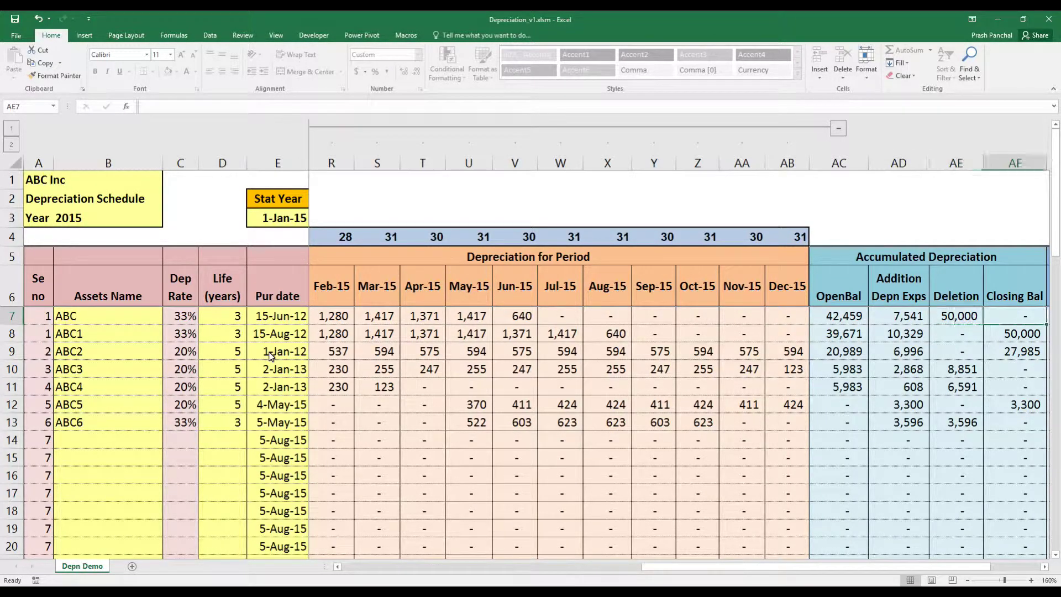
# Step: Go back along asset ABC's row from accumulated depreciation to the sale date and purchase cost
pyautogui.press('Left')
pyautogui.press('Left')
pyautogui.press('Left')
pyautogui.press('Left')
pyautogui.press('Left')
pyautogui.press('Left')
pyautogui.press('Left')
pyautogui.press('Left')
pyautogui.press('Left')
pyautogui.press('Left')
pyautogui.press('Left')
pyautogui.press('Left')
pyautogui.press('Left')
pyautogui.press('Left')
pyautogui.press('Left')
pyautogui.press('Left')
pyautogui.press('Left')
pyautogui.press('Left')
pyautogui.press('Left')
pyautogui.press('Left')
pyautogui.press('Left')
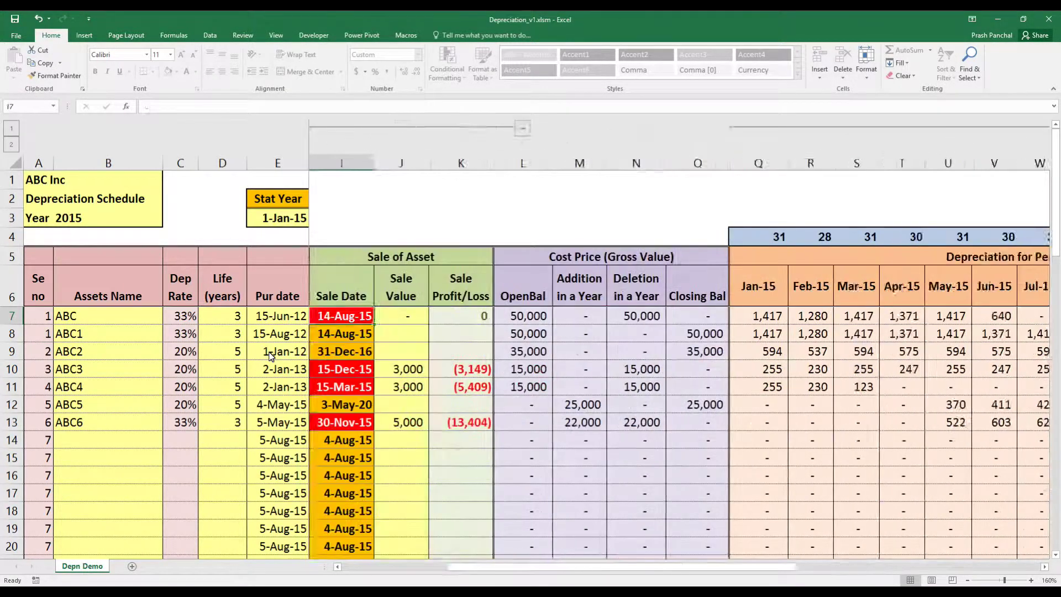
pyautogui.press('Right')
pyautogui.press('Right')
pyautogui.press('Right')
pyautogui.press('Right')
pyautogui.press('Right')
pyautogui.press('Right')
pyautogui.press('Left')
pyautogui.press('Left')
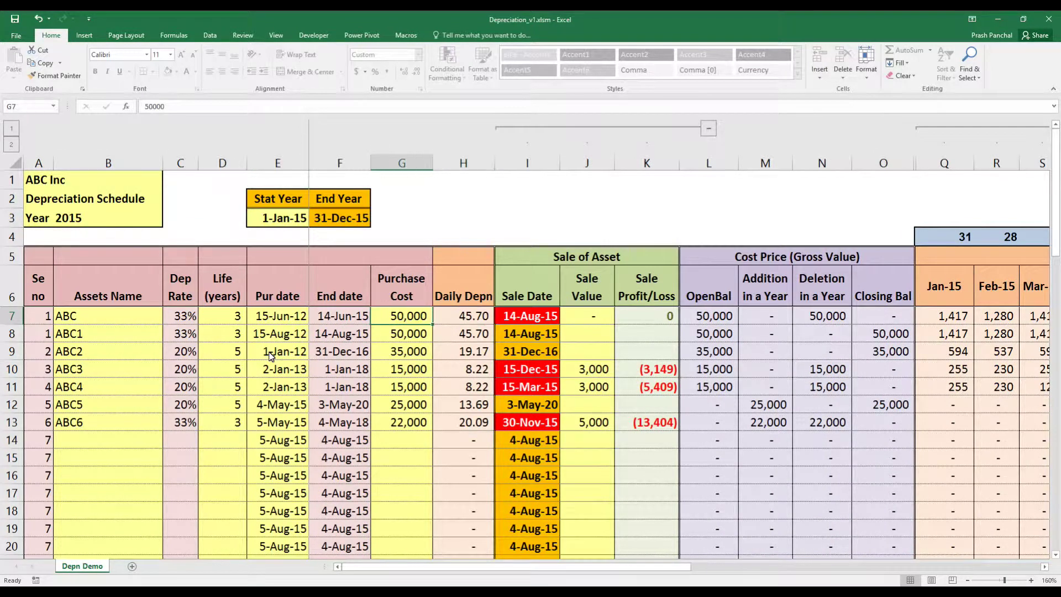
# Step: Compare asset ABC's depreciation end date with its sale date
pyautogui.press('Right')
pyautogui.press('Right')
pyautogui.press('Right')
pyautogui.press('Left')
pyautogui.press('Left')
pyautogui.press('Left')
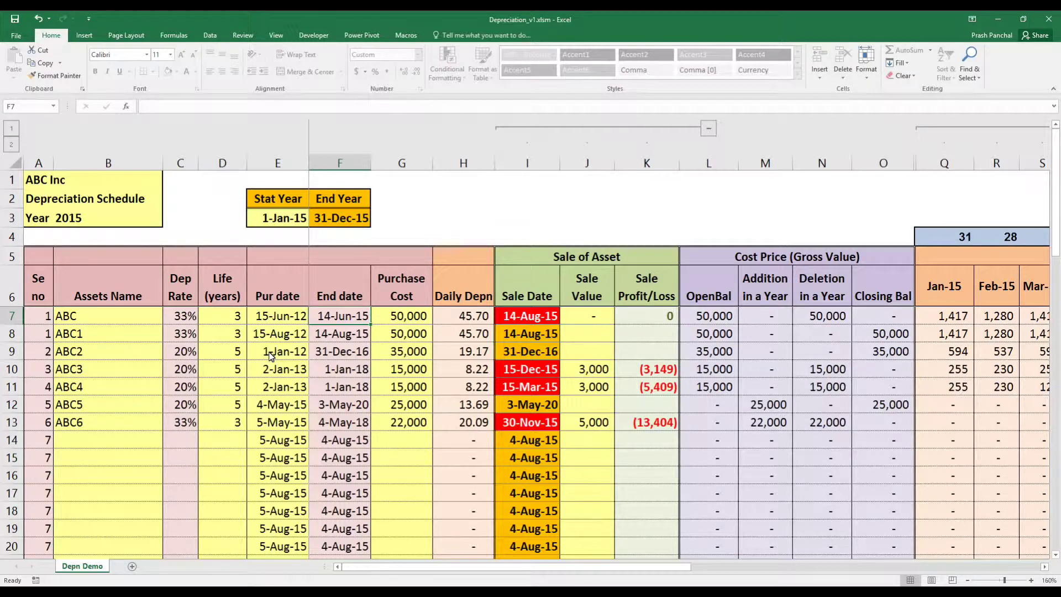
pyautogui.press('Right')
pyautogui.press('Right')
pyautogui.press('Right')
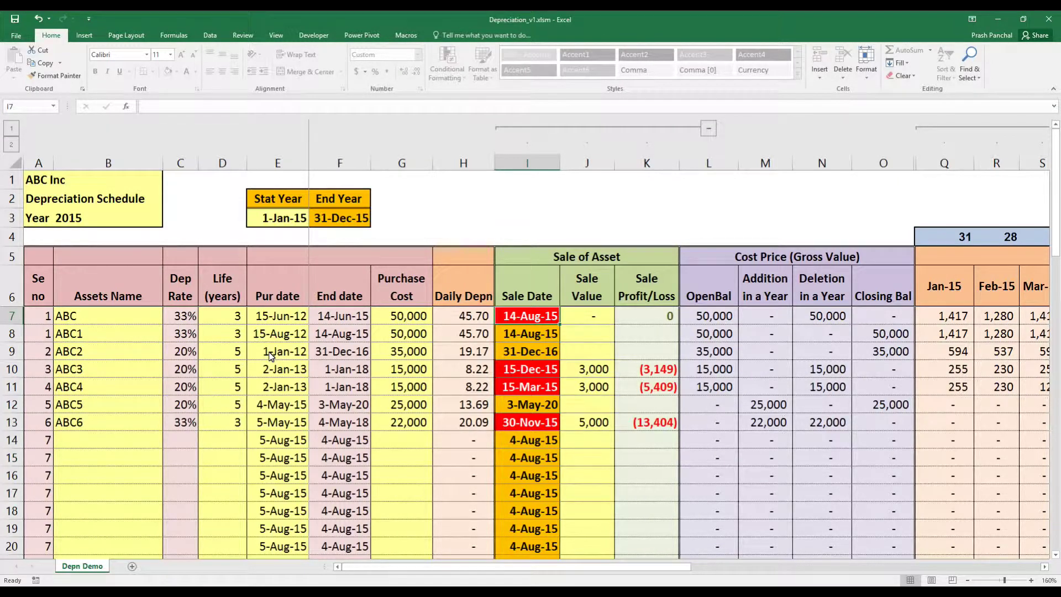
# Step: Check asset ABC's sale value and sale profit/loss, continuing to its gross cost opening balance
pyautogui.press('Right')
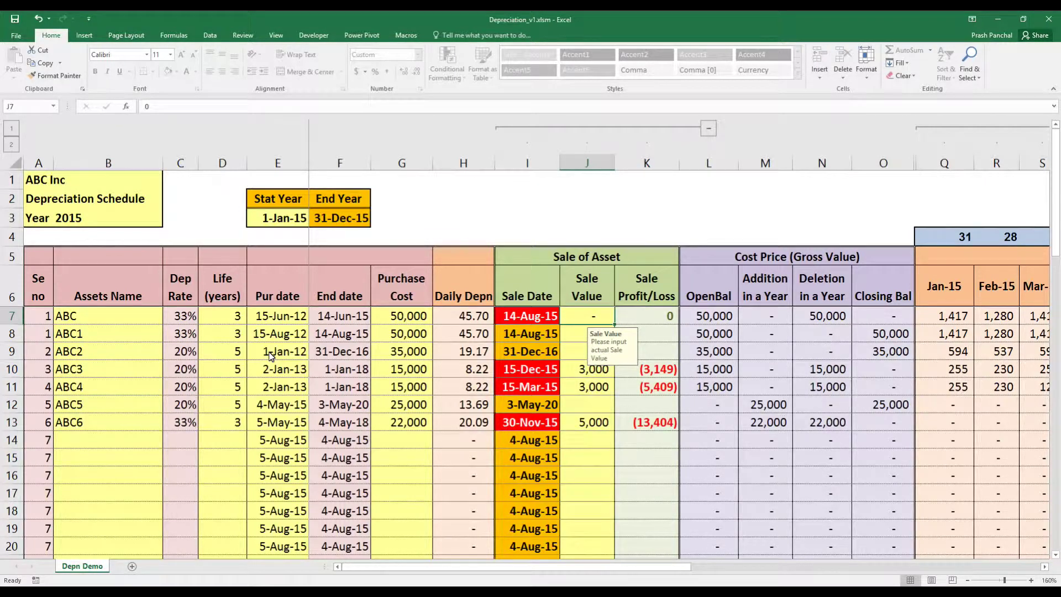
pyautogui.press('Left')
pyautogui.press('Right')
pyautogui.press('Right')
pyautogui.press('Right')
pyautogui.press('Right')
pyautogui.press('Right')
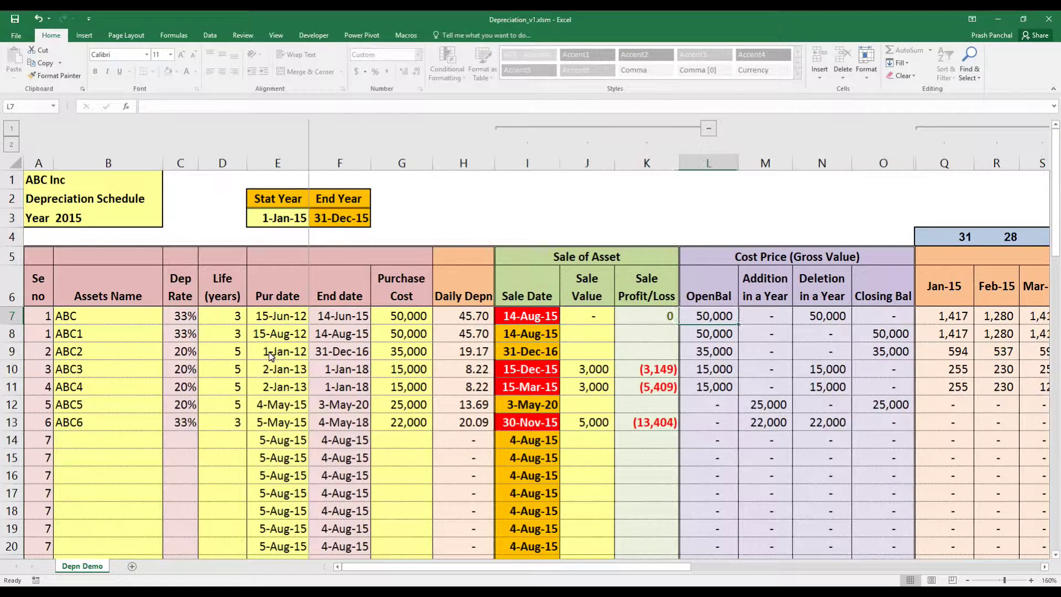
# Step: Review asset ABC's sale columns, gross cost deletion and closing balance, continuing to its early-2015 monthly depreciation
pyautogui.press('Left')
pyautogui.press('Left')
pyautogui.press('Right')
pyautogui.press('Right')
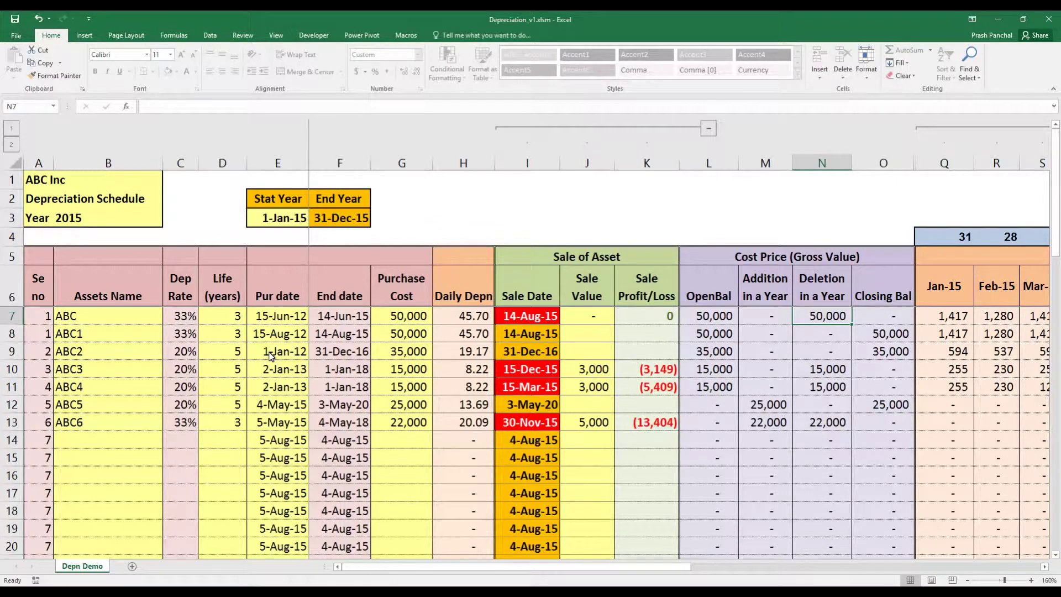
pyautogui.press('Right')
pyautogui.press('Right')
pyautogui.press('Right')
pyautogui.press('Right')
pyautogui.press('Right')
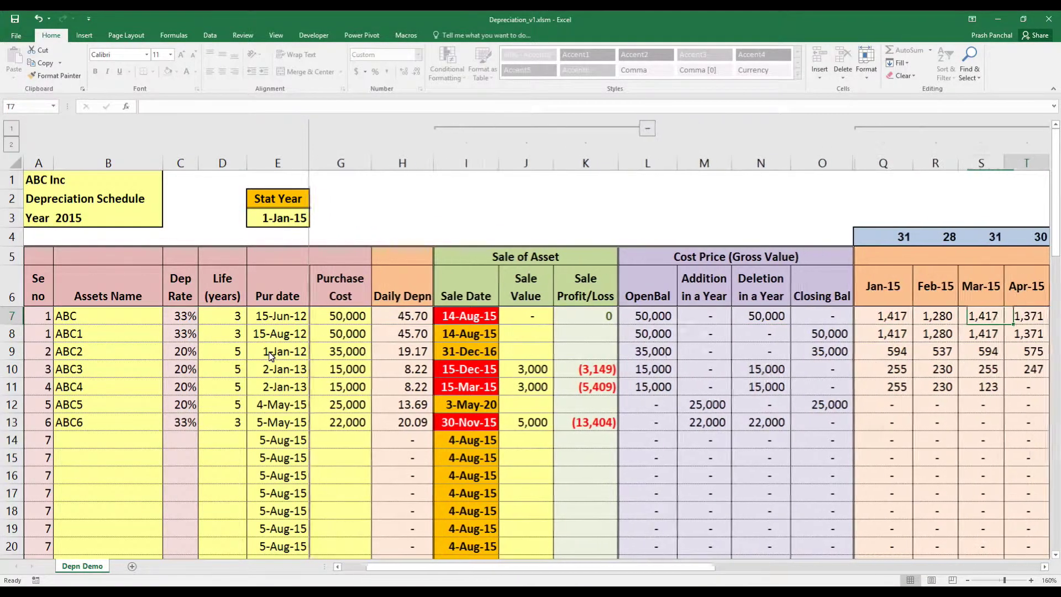
pyautogui.press('Right')
# Step: Go back along asset ABC's row from monthly depreciation to its sale value and sale profit/loss
pyautogui.press('Left')
pyautogui.press('Left')
pyautogui.press('Left')
pyautogui.press('Left')
pyautogui.press('Left')
pyautogui.press('Left')
pyautogui.press('Left')
pyautogui.press('Left')
pyautogui.press('Left')
pyautogui.press('Left')
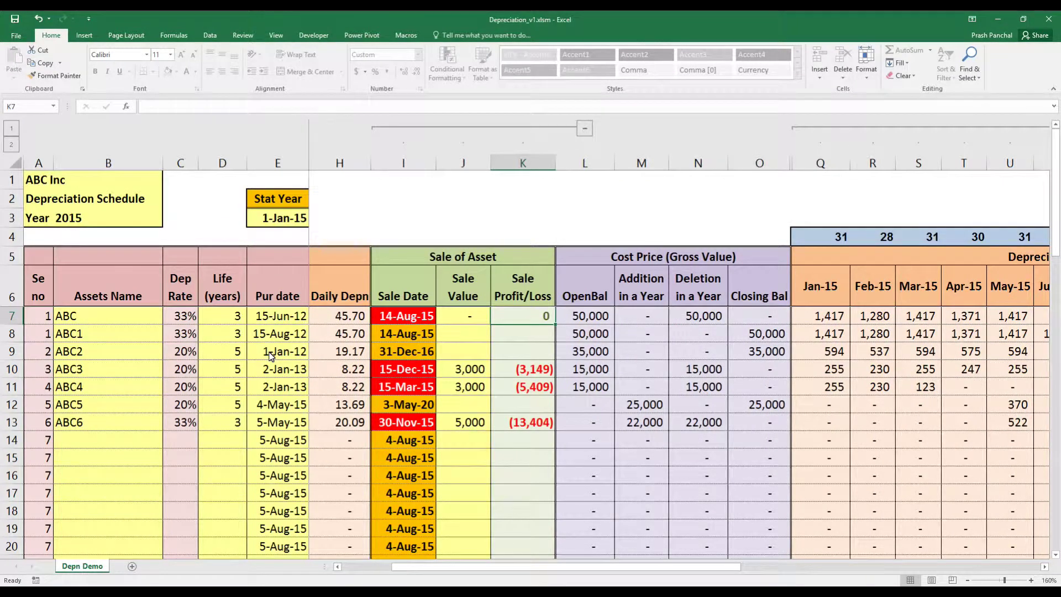
pyautogui.press('Left')
# Step: Examine asset ABC's monthly depreciation from Jan-15 through Aug-15
pyautogui.press('Right')
pyautogui.press('Right')
pyautogui.press('Right')
pyautogui.press('Right')
pyautogui.press('Right')
pyautogui.press('Right')
pyautogui.press('Right')
pyautogui.press('Right')
pyautogui.press('Right')
pyautogui.press('Right')
pyautogui.press('Right')
pyautogui.press('Right')
pyautogui.press('Right')
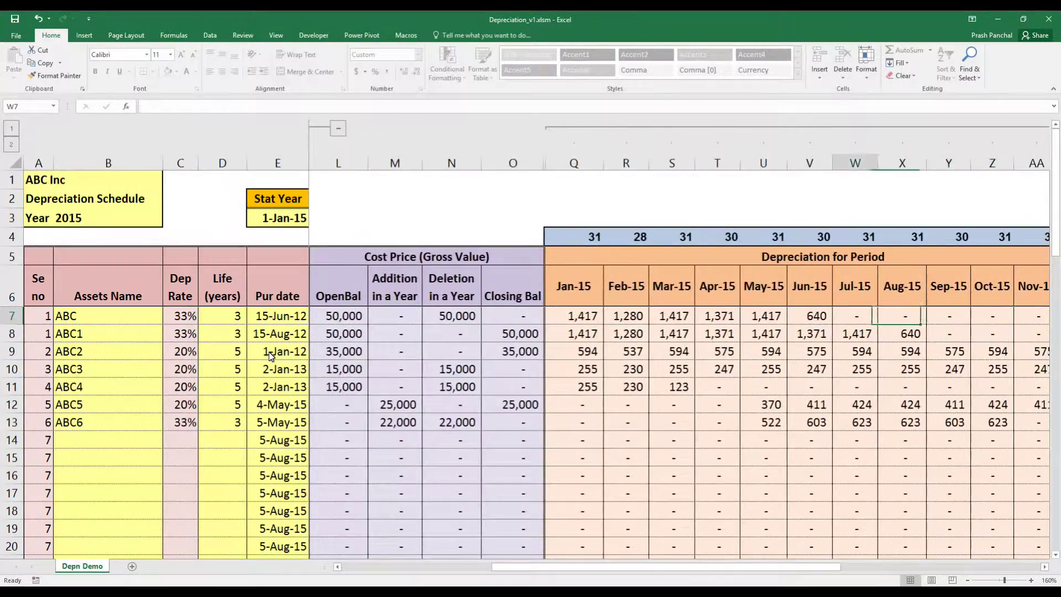
pyautogui.press('Left')
pyautogui.press('Left')
pyautogui.press('Right')
pyautogui.press('Right')
# Step: Enter 50,000 as asset ABC's sale value
pyautogui.press('Left')
pyautogui.press('Left')
pyautogui.press('Left')
pyautogui.press('Left')
pyautogui.press('Left')
pyautogui.press('Left')
pyautogui.press('Left')
pyautogui.press('Left')
pyautogui.press('Left')
pyautogui.press('Left')
pyautogui.press('Left')
pyautogui.press('Left')
pyautogui.hotkey('alt', 'a')
pyautogui.press('j')
pyautogui.press('Right')
pyautogui.press('Right')
pyautogui.press('Right')
pyautogui.press('Right')
pyautogui.press('Right')
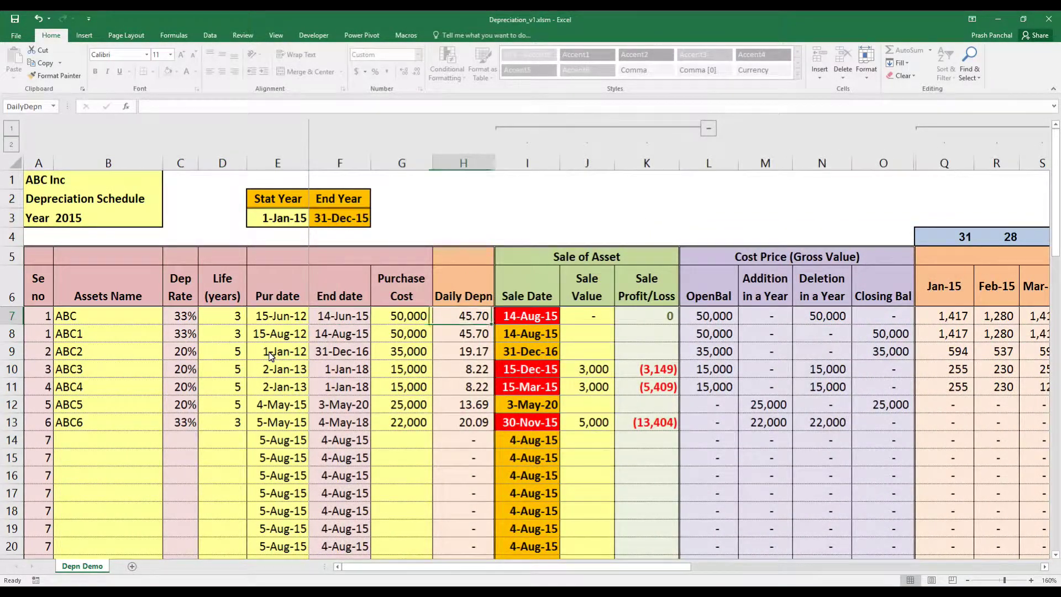
pyautogui.write('50000')
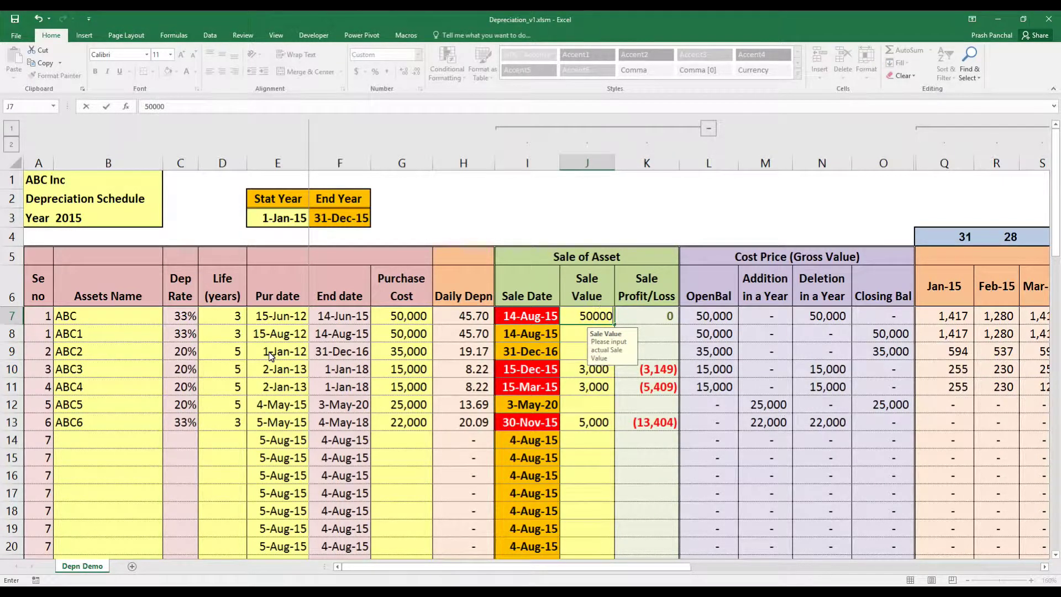
pyautogui.press('Return')
pyautogui.press('Up')
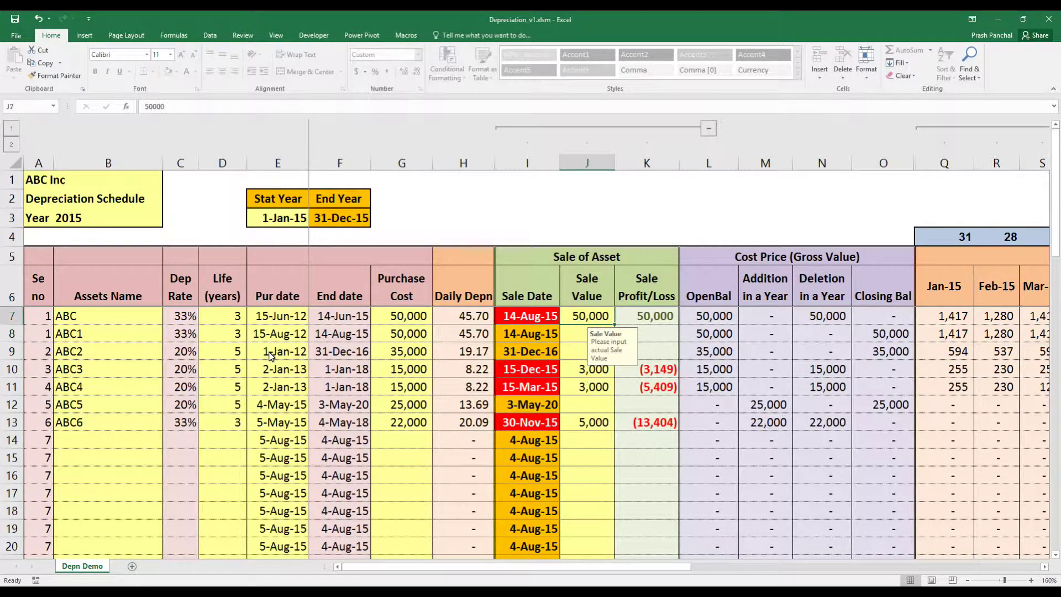
# Step: Change asset ABC's sale value to 5,000
pyautogui.write('5000')
pyautogui.press('Return')
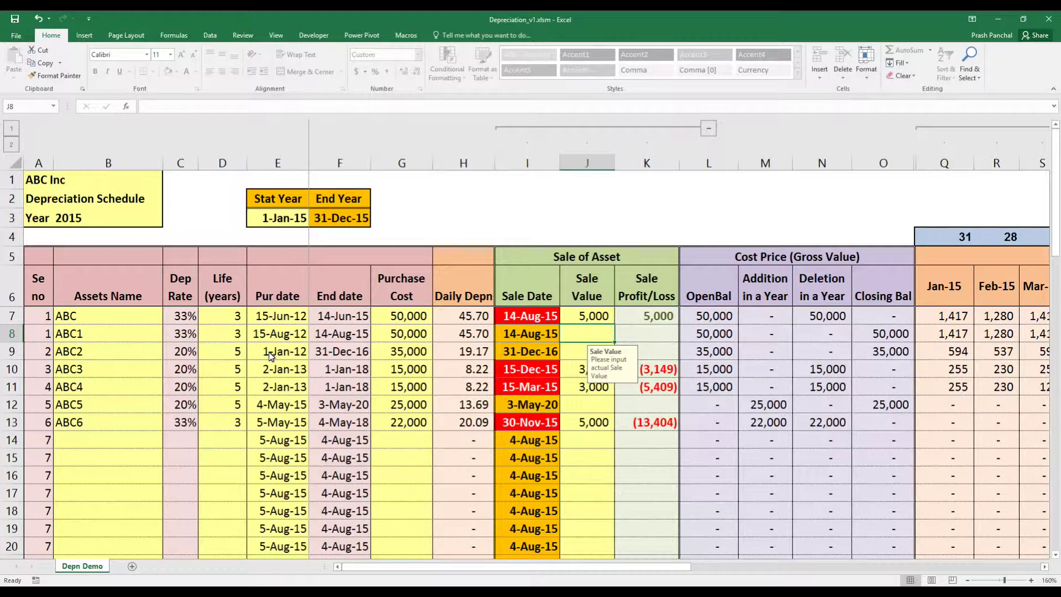
pyautogui.press('Up')
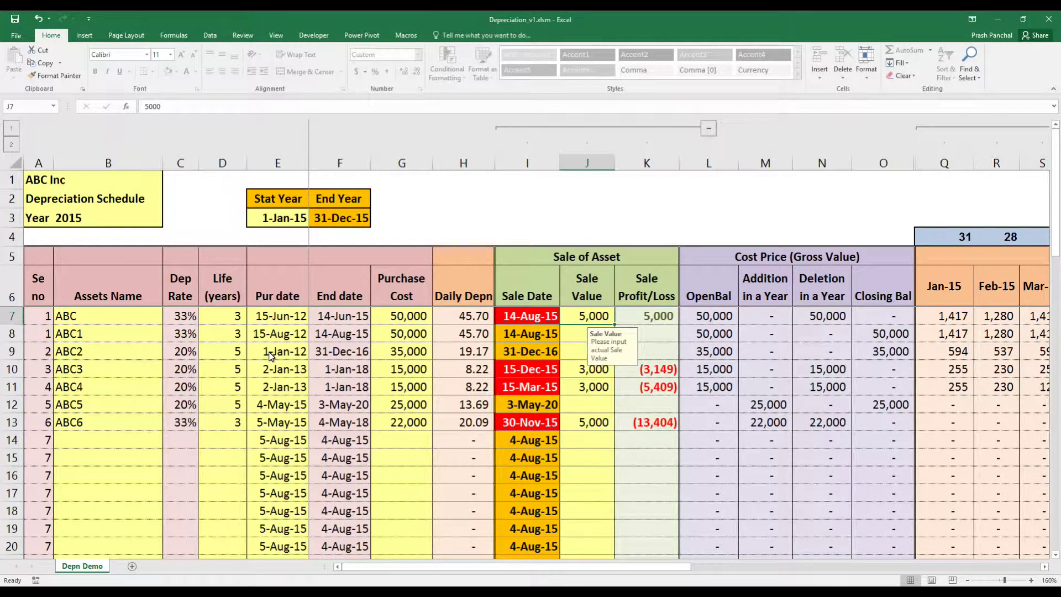
# Step: Check asset ABC's sale date and sale profit/loss against the sale value and gross cost opening balance
pyautogui.press('Left')
pyautogui.press('Left')
pyautogui.press('Right')
pyautogui.press('Right')
pyautogui.press('Right')
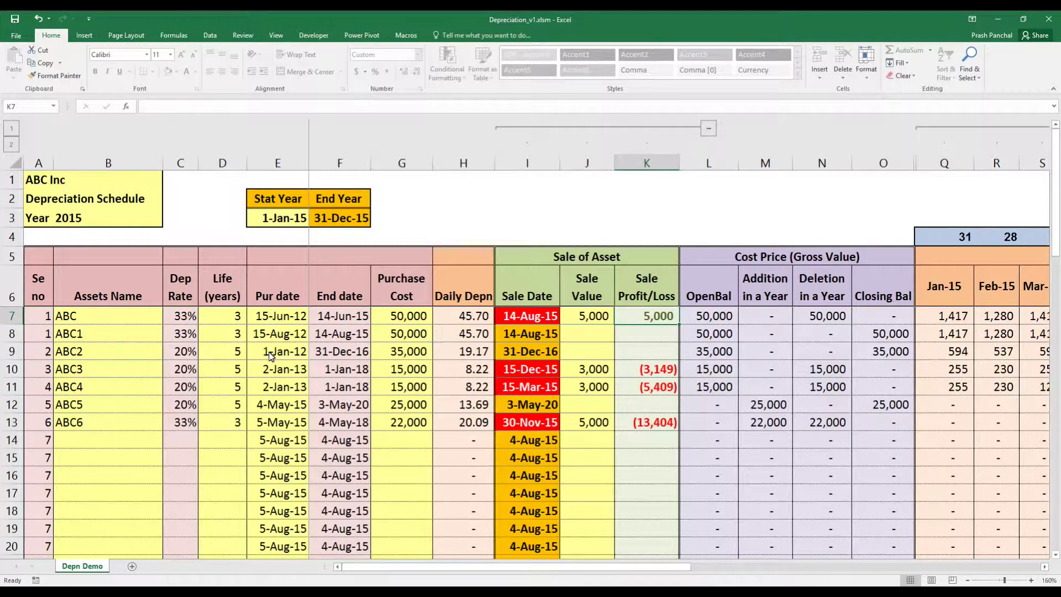
pyautogui.press('Right')
pyautogui.press('Right')
pyautogui.press('Left')
pyautogui.press('Left')
pyautogui.press('Left')
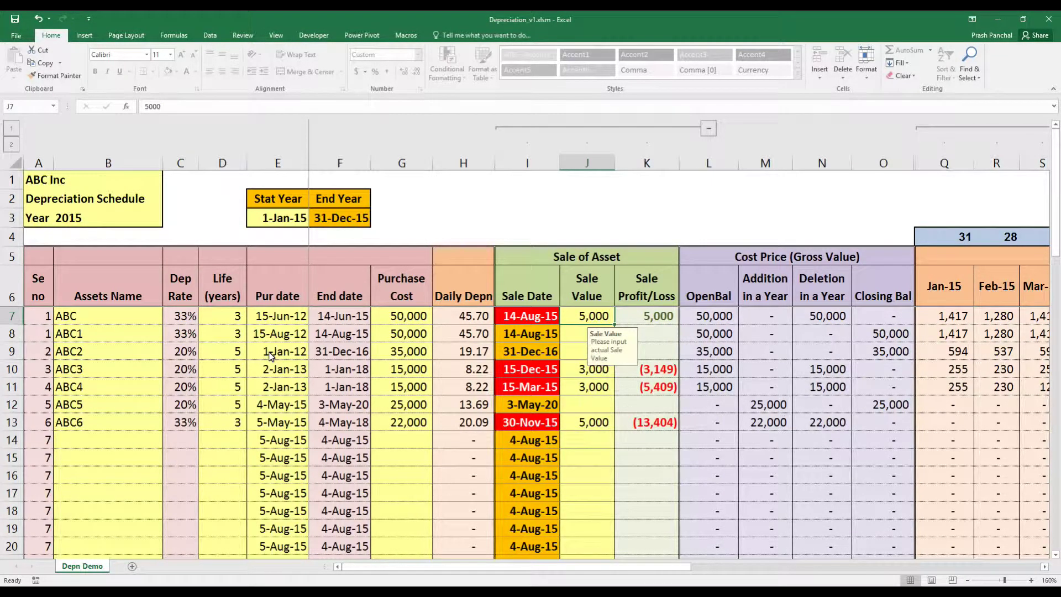
# Step: Follow asset ABC's row from its sale value through monthly depreciation to the columns beyond accumulated depreciation
pyautogui.press('Down')
pyautogui.press('Left')
pyautogui.press('Right')
pyautogui.press('Up')
pyautogui.press('Right')
pyautogui.press('Right')
pyautogui.press('Right')
pyautogui.press('Right')
pyautogui.press('Right')
pyautogui.press('Right')
pyautogui.press('Right')
pyautogui.press('Right')
pyautogui.press('Right')
pyautogui.press('Right')
pyautogui.press('Right')
pyautogui.press('Right')
pyautogui.press('Right')
pyautogui.press('Right')
pyautogui.press('Right')
pyautogui.press('Right')
pyautogui.press('Right')
pyautogui.press('Right')
pyautogui.press('Right')
pyautogui.press('Right')
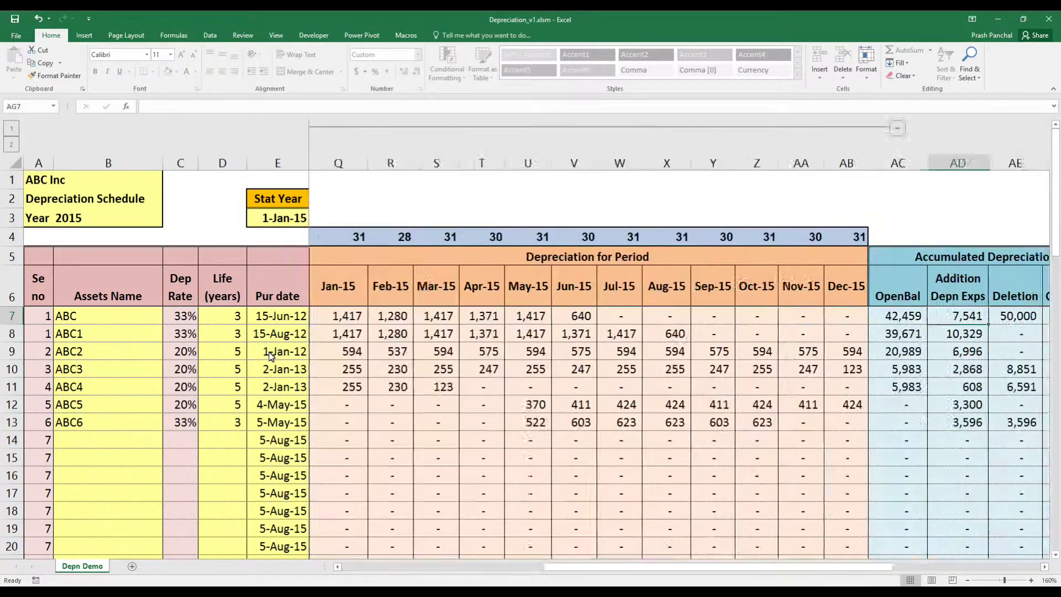
# Step: Return along asset ABC's row to the asset name
pyautogui.press('Left')
pyautogui.press('Left')
pyautogui.press('Left')
pyautogui.press('Left')
pyautogui.press('Left')
pyautogui.press('Left')
pyautogui.press('Left')
pyautogui.press('Left')
pyautogui.press('Left')
pyautogui.press('Left')
pyautogui.press('Left')
pyautogui.press('Left')
pyautogui.press('Left')
pyautogui.press('Left')
pyautogui.press('Left')
pyautogui.press('Left')
pyautogui.press('Left')
pyautogui.press('Left')
pyautogui.press('Left')
pyautogui.press('Left')
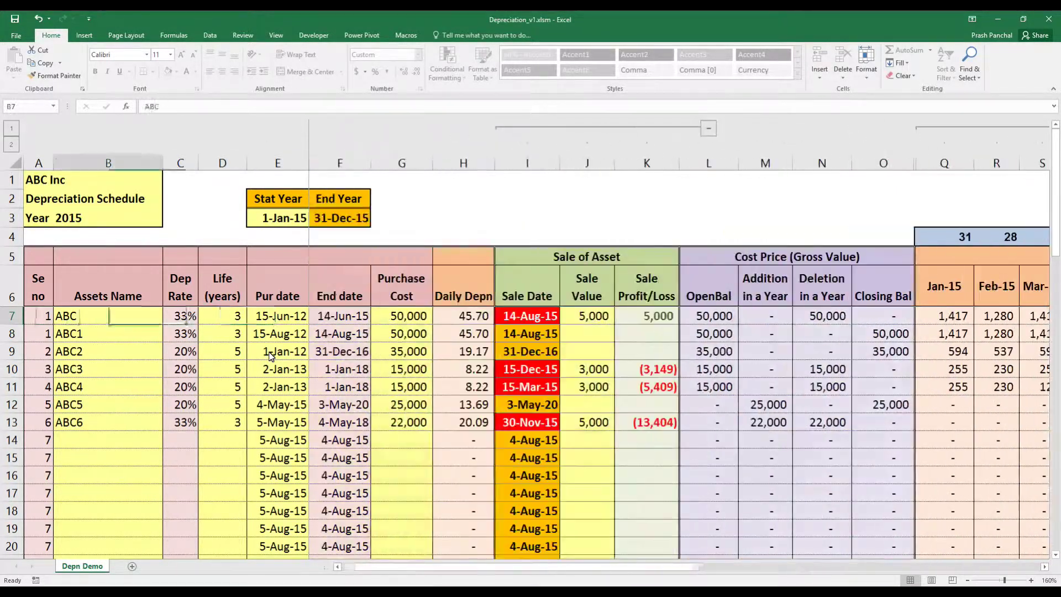
# Step: Look along asset ABC2's row to its sale date and compare it with the sale dates of ABC1 and ABC
pyautogui.press('Down')
pyautogui.press('Down')
pyautogui.press('Right')
pyautogui.press('Right')
pyautogui.press('Right')
pyautogui.press('Right')
pyautogui.press('Right')
pyautogui.press('Right')
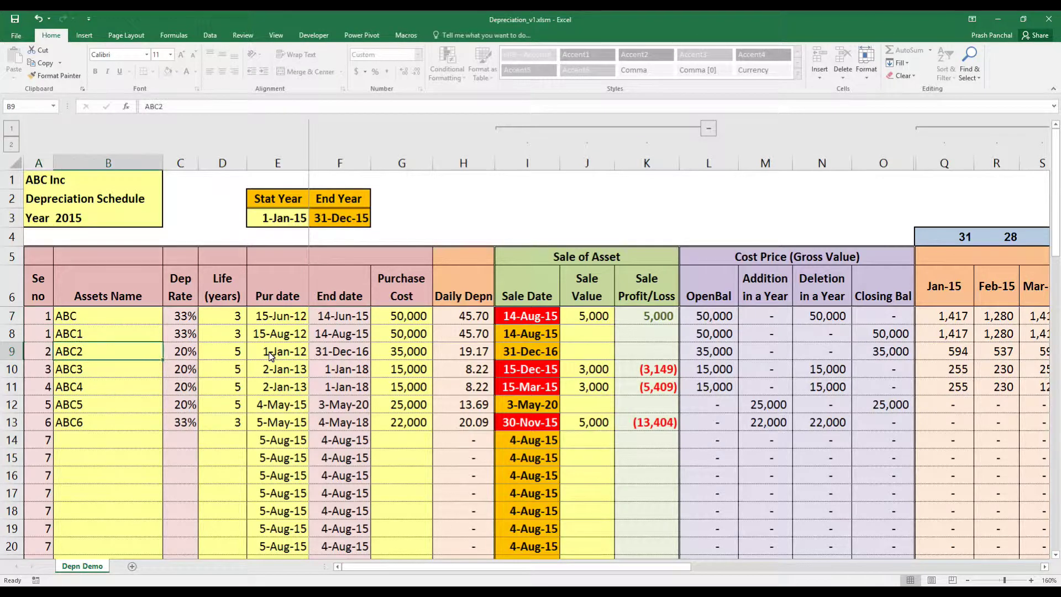
pyautogui.press('Right')
pyautogui.press('Right')
pyautogui.press('Up')
pyautogui.press('Up')
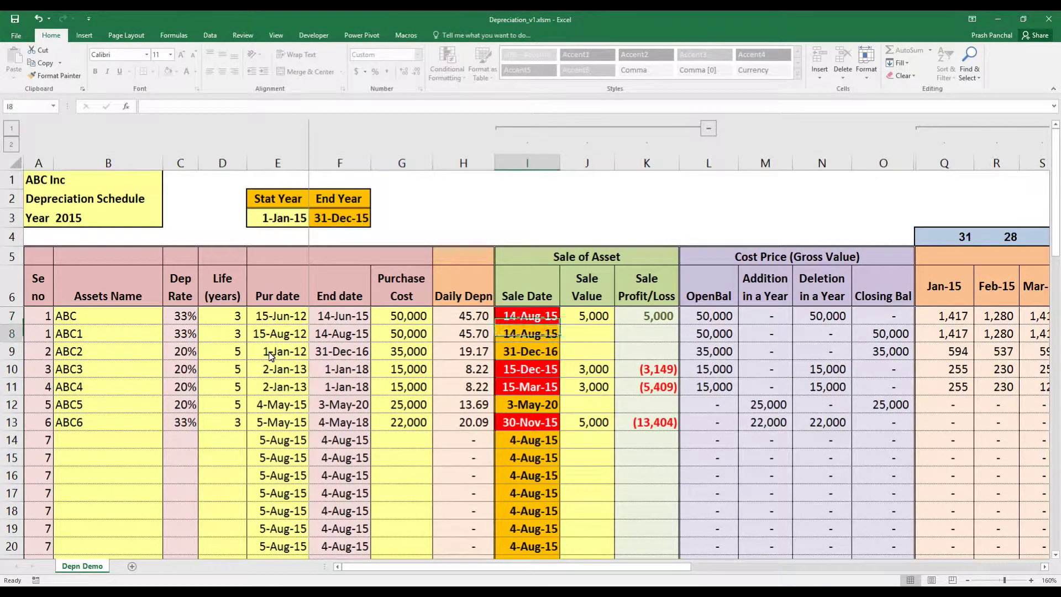
# Step: Examine asset ABC1's row from its serial number through depreciation rate and life to its purchase and end dates
pyautogui.press('Down')
pyautogui.press('Left')
pyautogui.press('Left')
pyautogui.press('Left')
pyautogui.press('Left')
pyautogui.press('Left')
pyautogui.press('Left')
pyautogui.press('Left')
pyautogui.press('Left')
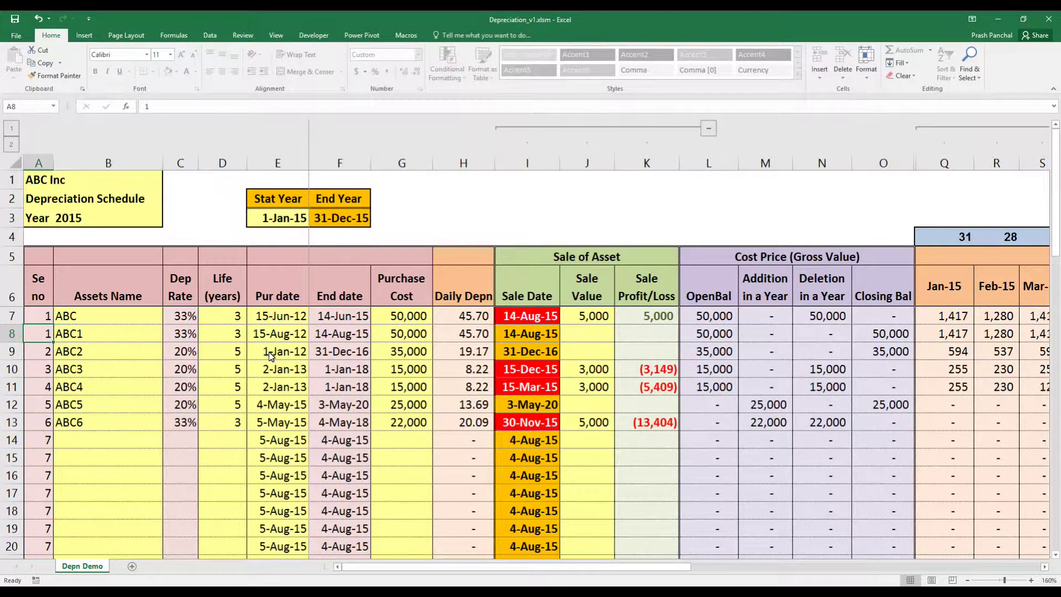
pyautogui.press('Right')
pyautogui.press('Right')
pyautogui.press('Right')
pyautogui.press('Right')
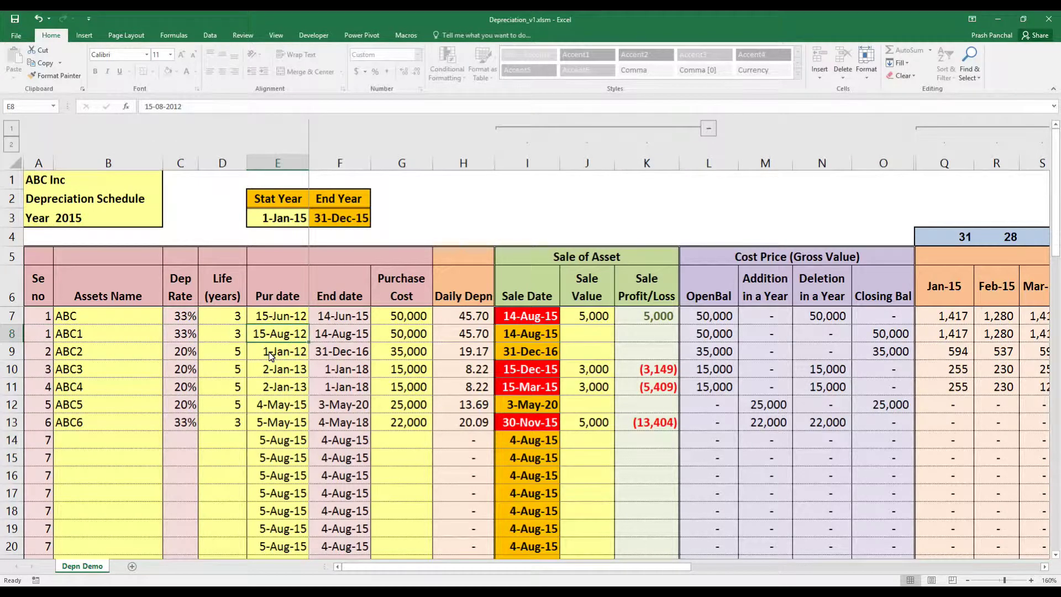
pyautogui.press('Right')
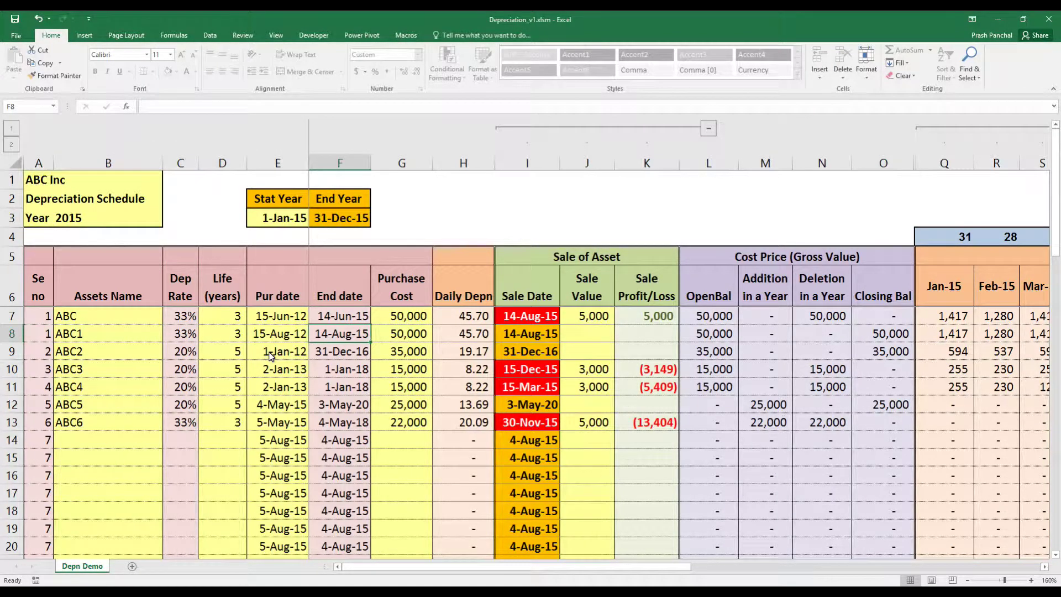
# Step: Check asset ABC1's purchase cost, daily depreciation, sale date, sale value and sale profit/loss
pyautogui.press('Right')
pyautogui.press('Right')
pyautogui.press('Right')
pyautogui.press('Right')
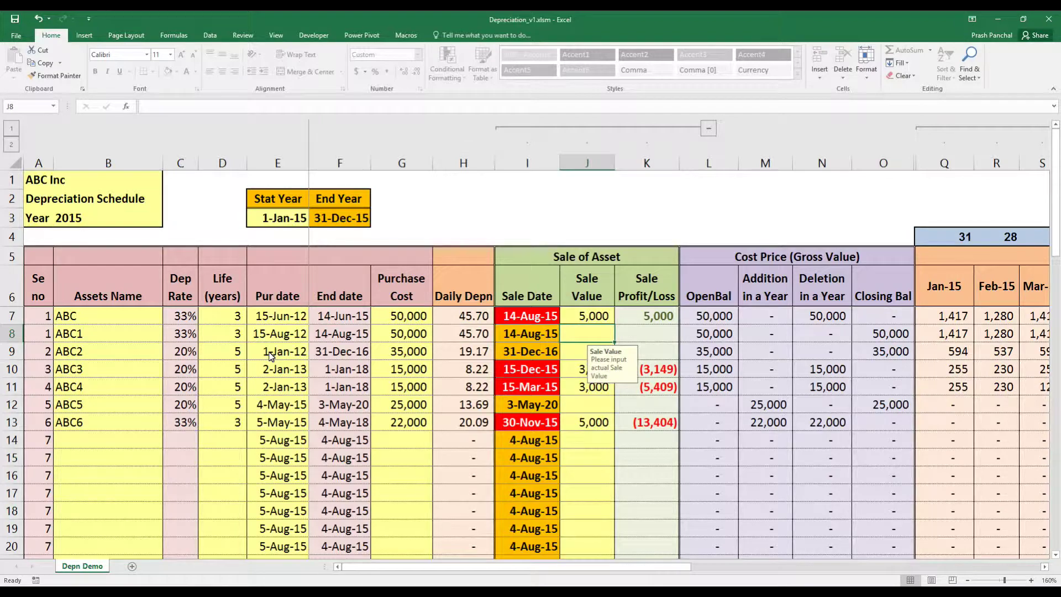
pyautogui.press('Right')
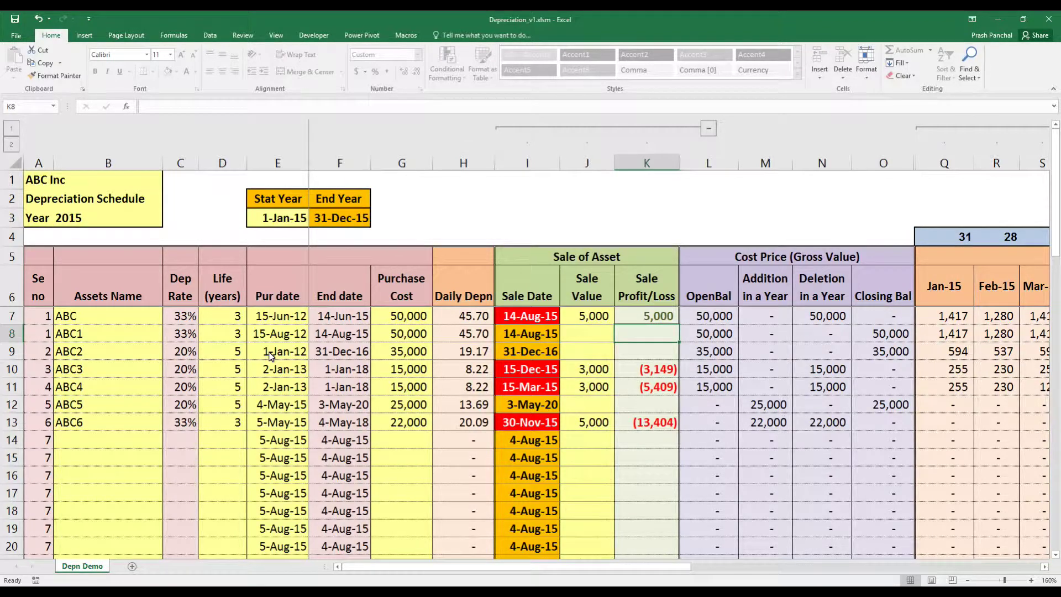
# Step: Examine asset ABC1's gross cost balances and its monthly depreciation from Jan-15 through Oct-15
pyautogui.press('Right')
pyautogui.press('Right')
pyautogui.press('Right')
pyautogui.press('Right')
pyautogui.press('Right')
pyautogui.press('Right')
pyautogui.press('Right')
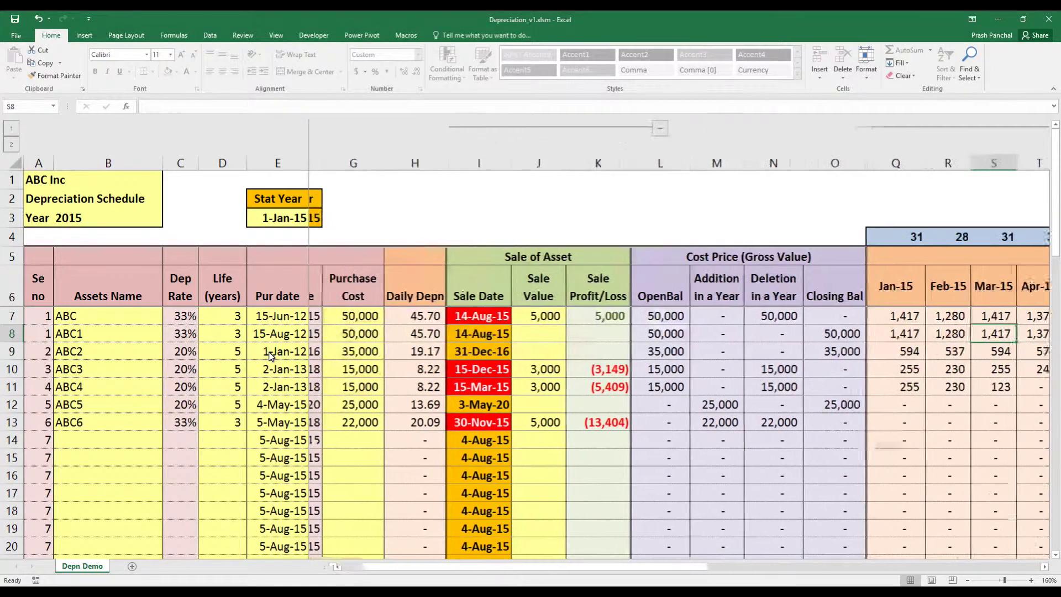
pyautogui.press('Right')
pyautogui.press('Right')
pyautogui.press('Right')
pyautogui.press('Right')
pyautogui.press('Right')
pyautogui.press('Right')
pyautogui.press('Right')
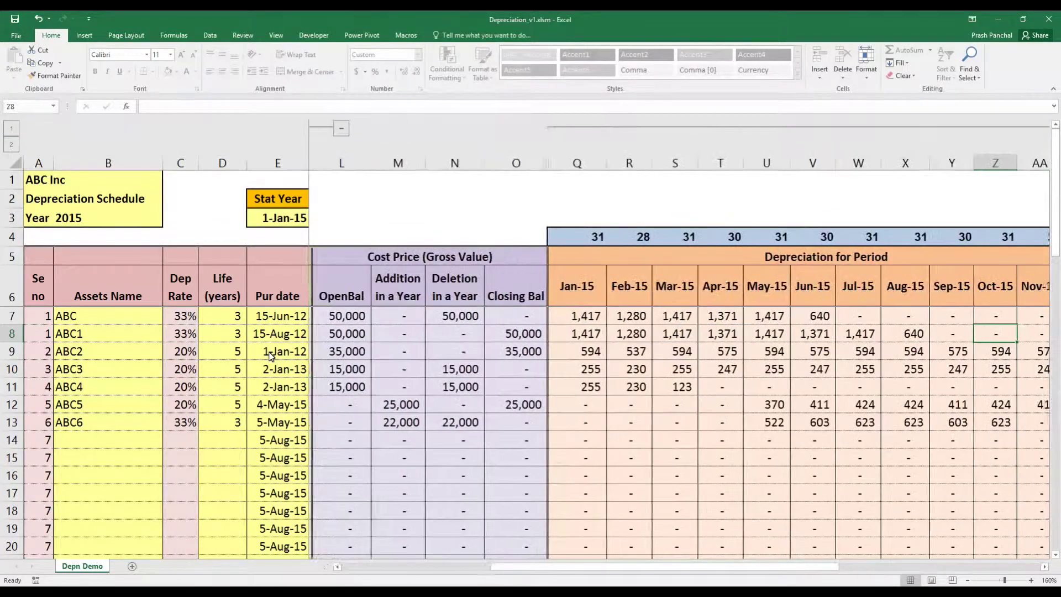
# Step: Return along asset ABC1's row to its end date and compare it with the sale date
pyautogui.press('Left')
pyautogui.press('Left')
pyautogui.press('Left')
pyautogui.press('Left')
pyautogui.press('Left')
pyautogui.press('Left')
pyautogui.press('Left')
pyautogui.press('Left')
pyautogui.press('Left')
pyautogui.press('Left')
pyautogui.press('Left')
pyautogui.press('Left')
pyautogui.press('Left')
pyautogui.press('Left')
pyautogui.press('Left')
pyautogui.press('Left')
pyautogui.press('Left')
pyautogui.press('Left')
pyautogui.press('Left')
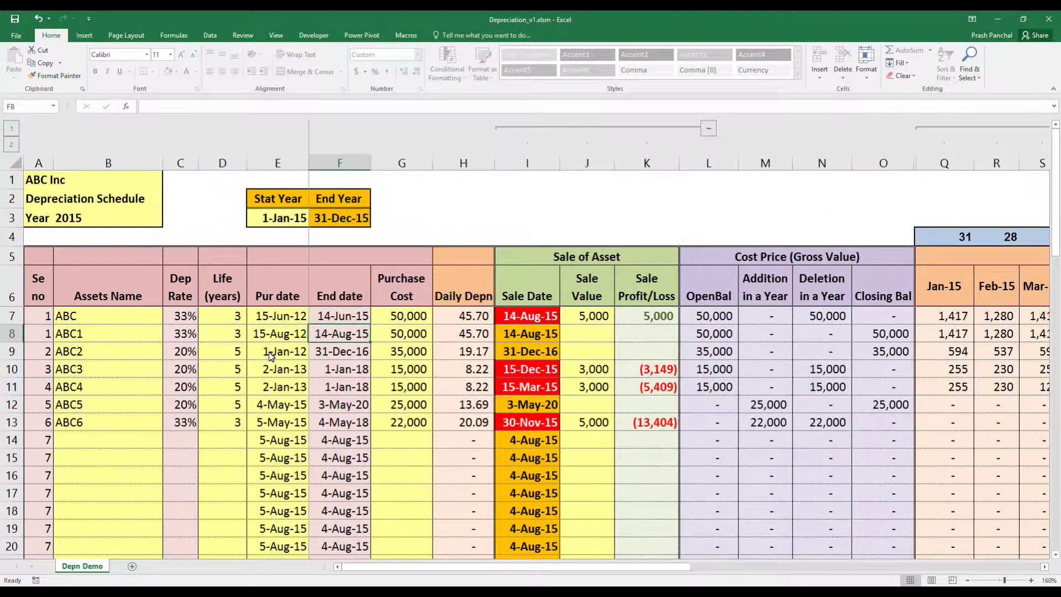
pyautogui.press('Right')
pyautogui.press('Right')
pyautogui.press('Right')
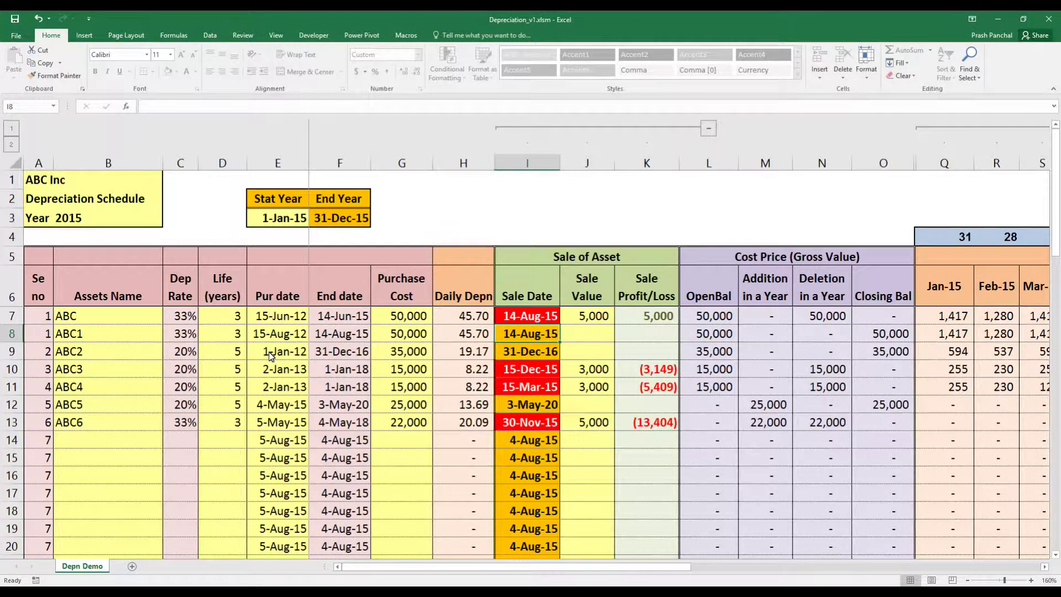
# Step: Review asset ABC1's monthly depreciation up to Jul-15 and return to the May-15 amount
pyautogui.press('Right')
pyautogui.press('Right')
pyautogui.press('Right')
pyautogui.press('Right')
pyautogui.press('Right')
pyautogui.press('Right')
pyautogui.press('Right')
pyautogui.press('Right')
pyautogui.press('Right')
pyautogui.press('Right')
pyautogui.press('Right')
pyautogui.press('Right')
pyautogui.press('Right')
pyautogui.press('Right')
pyautogui.press('Right')
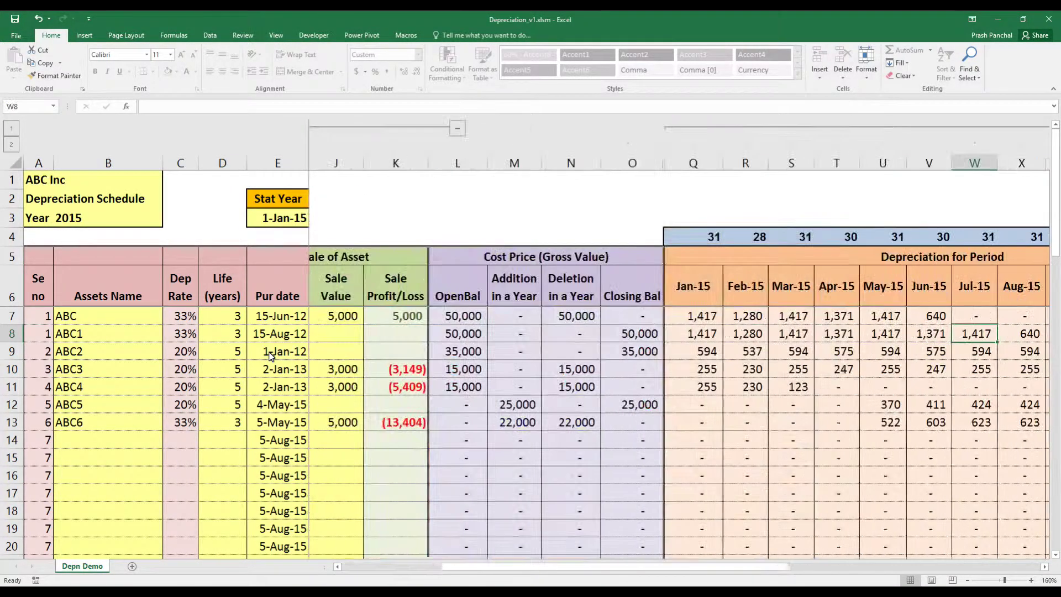
pyautogui.press('Left')
pyautogui.press('Left')
pyautogui.press('Left')
pyautogui.press('Left')
pyautogui.press('Left')
pyautogui.press('Left')
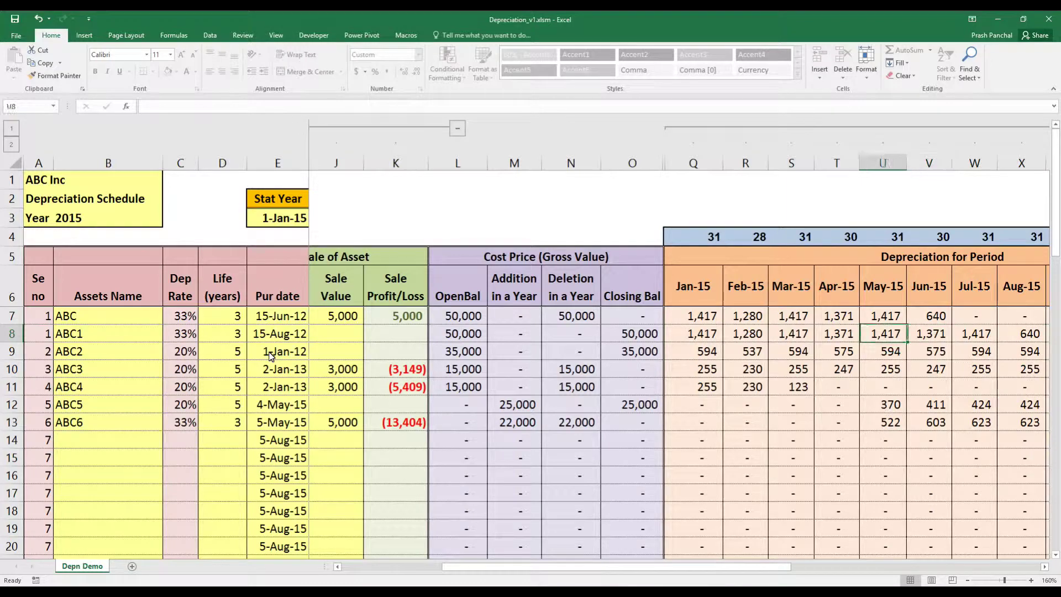
# Step: Look at asset ABC2's monthly depreciation around Apr-15
pyautogui.press('Down')
pyautogui.press('Right')
pyautogui.press('Right')
pyautogui.press('Right')
pyautogui.press('Right')
pyautogui.press('Right')
pyautogui.press('Right')
pyautogui.press('Right')
pyautogui.press('Right')
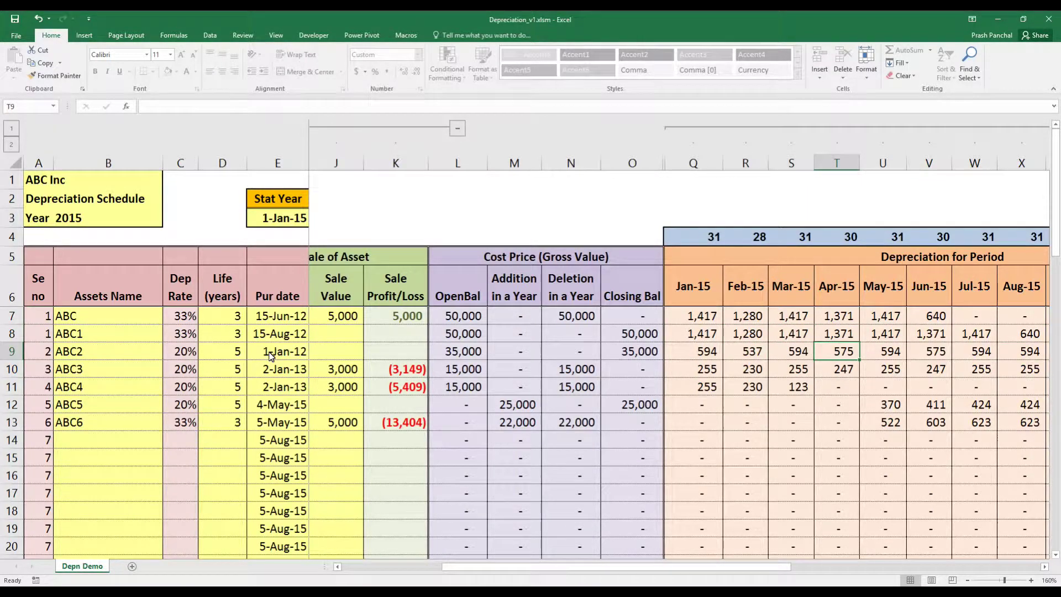
# Step: Follow asset ABC1's remaining monthly depreciation into its accumulated depreciation and check the opening balance and the year's addition
pyautogui.press('Up')
pyautogui.press('Right')
pyautogui.press('Right')
pyautogui.press('Right')
pyautogui.press('Right')
pyautogui.press('Right')
pyautogui.press('Right')
pyautogui.press('Right')
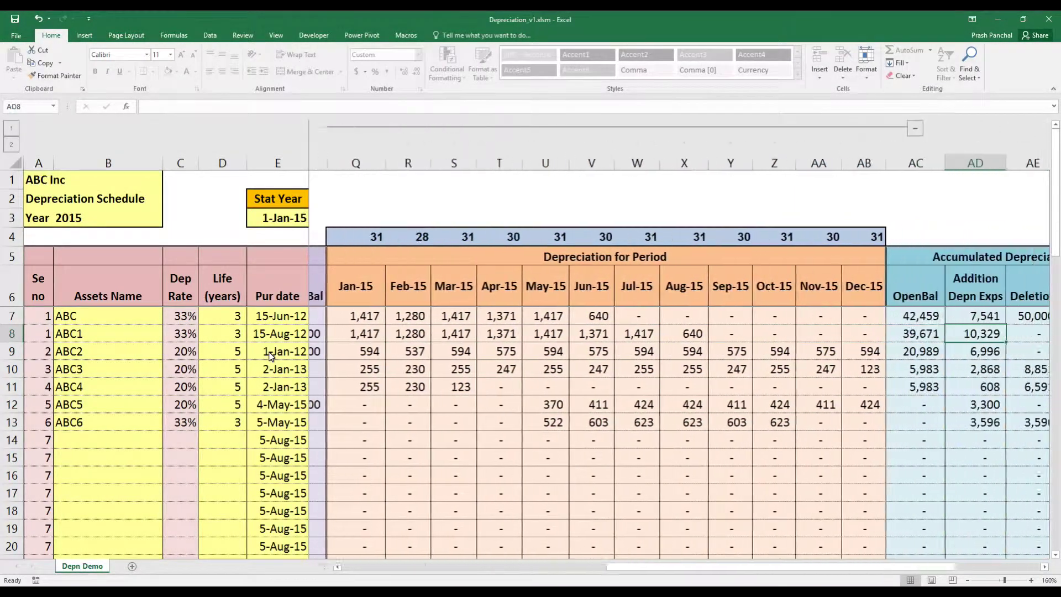
pyautogui.press('Left')
pyautogui.press('Right')
pyautogui.press('Left')
pyautogui.press('Left')
pyautogui.press('Left')
pyautogui.press('Right')
pyautogui.press('Right')
pyautogui.press('Right')
# Step: Go back along asset ABC1's monthly depreciation to the Jan-15 amount
pyautogui.press('Left')
pyautogui.press('Left')
pyautogui.press('Left')
pyautogui.press('Left')
pyautogui.press('Left')
pyautogui.press('Left')
pyautogui.press('Left')
pyautogui.press('Left')
pyautogui.press('Left')
pyautogui.press('Left')
pyautogui.press('Left')
pyautogui.press('Left')
pyautogui.press('Left')
pyautogui.press('Left')
pyautogui.press('Left')
pyautogui.press('Left')
pyautogui.press('Left')
pyautogui.press('Left')
pyautogui.press('Left')
pyautogui.press('Left')
pyautogui.press('Left')
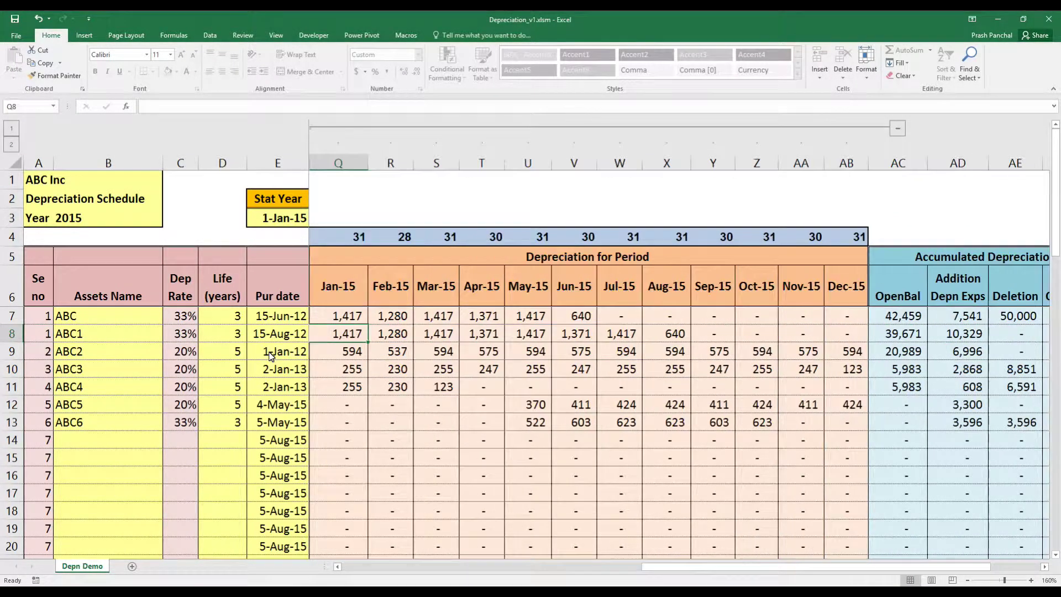
# Step: Move on to asset ABC2's row and look at its purchase cost
pyautogui.press('Right')
pyautogui.press('Right')
pyautogui.press('Right')
pyautogui.press('Right')
pyautogui.press('Down')
pyautogui.press('Right')
pyautogui.press('Right')
pyautogui.press('Right')
pyautogui.press('Right')
pyautogui.press('Left')
pyautogui.press('Left')
pyautogui.press('Left')
pyautogui.press('Left')
pyautogui.press('Left')
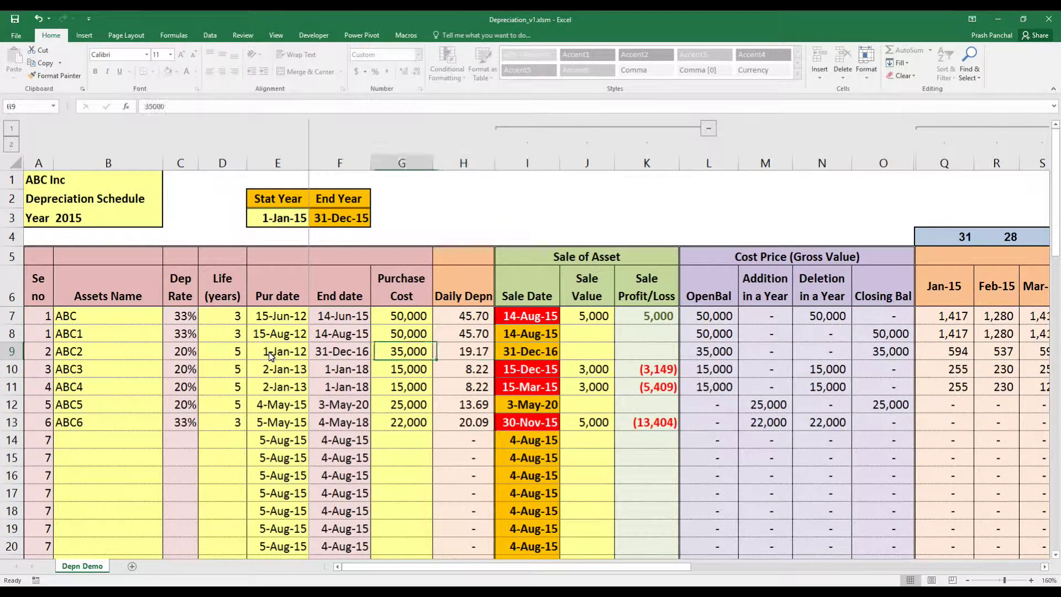
# Step: Compare asset ABC2's purchase date with its end date, and check its purchase cost
pyautogui.press('Right')
pyautogui.press('Left')
pyautogui.press('Left')
pyautogui.press('Right')
pyautogui.press('Right')
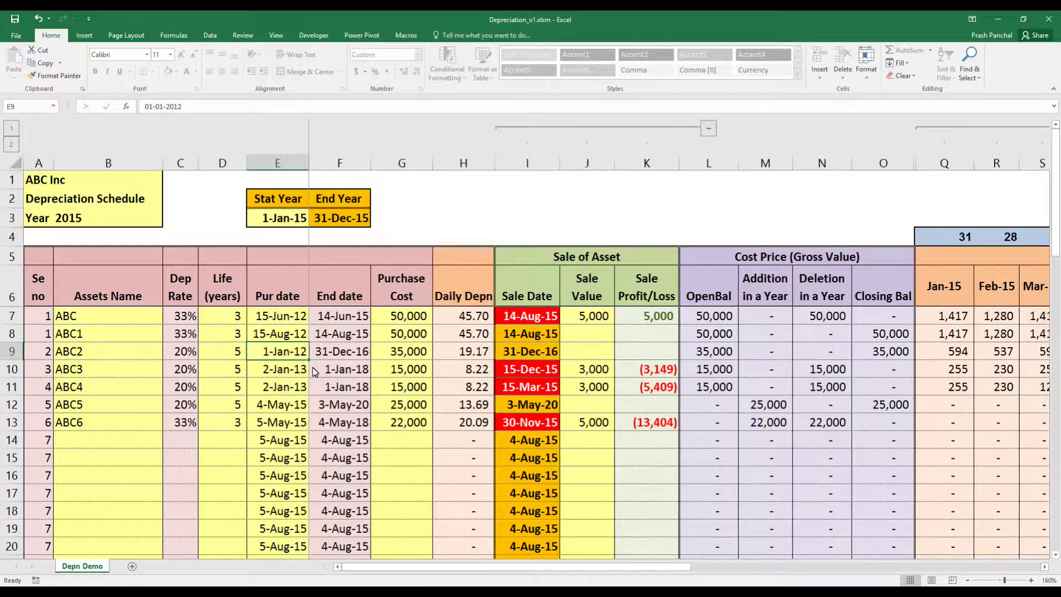
pyautogui.press('Right')
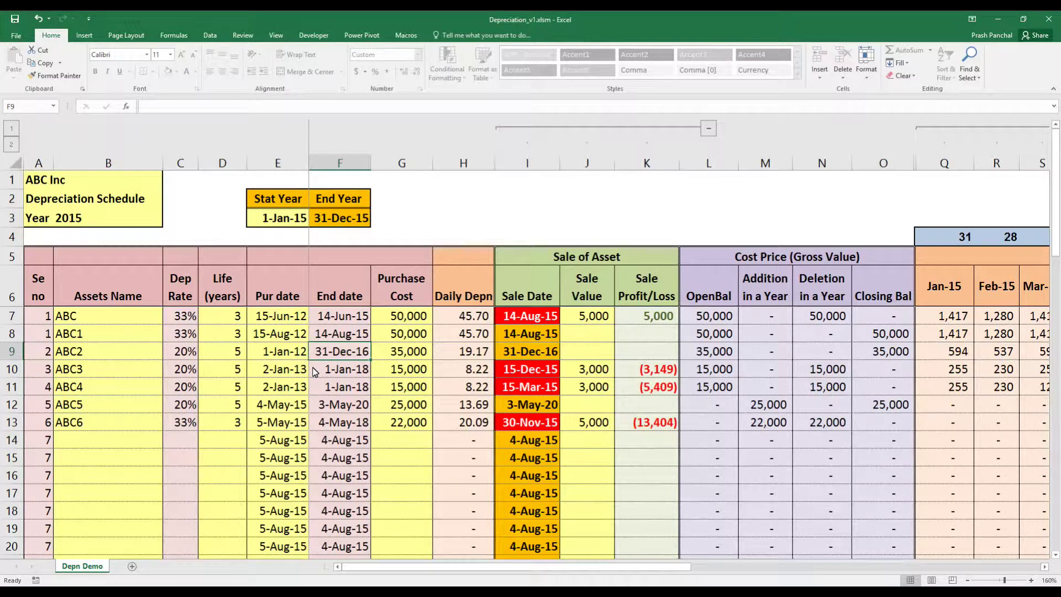
pyautogui.press('Left')
pyautogui.press('Right')
pyautogui.press('Right')
pyautogui.press('Right')
pyautogui.press('Right')
pyautogui.press('Right')
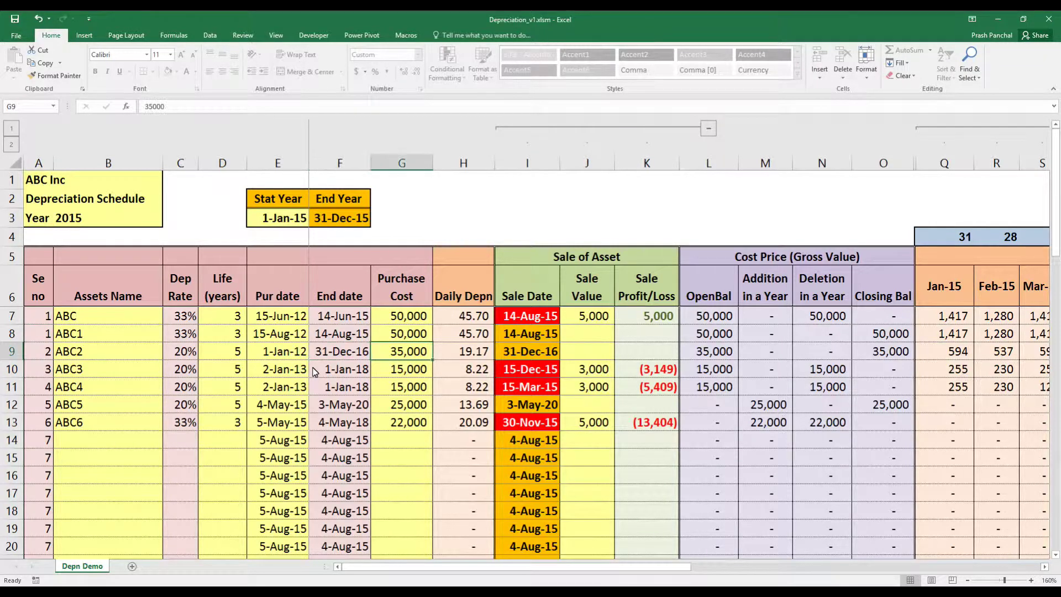
# Step: Check asset ABC2's daily depreciation, sale details and opening gross cost balance
pyautogui.press('Right')
pyautogui.press('Right')
pyautogui.press('Right')
pyautogui.press('Right')
pyautogui.press('Right')
pyautogui.press('Right')
pyautogui.press('Right')
pyautogui.press('Right')
pyautogui.press('Right')
pyautogui.press('Right')
pyautogui.press('Right')
pyautogui.press('Right')
pyautogui.press('Right')
pyautogui.press('Right')
pyautogui.press('Right')
pyautogui.press('Right')
pyautogui.press('Right')
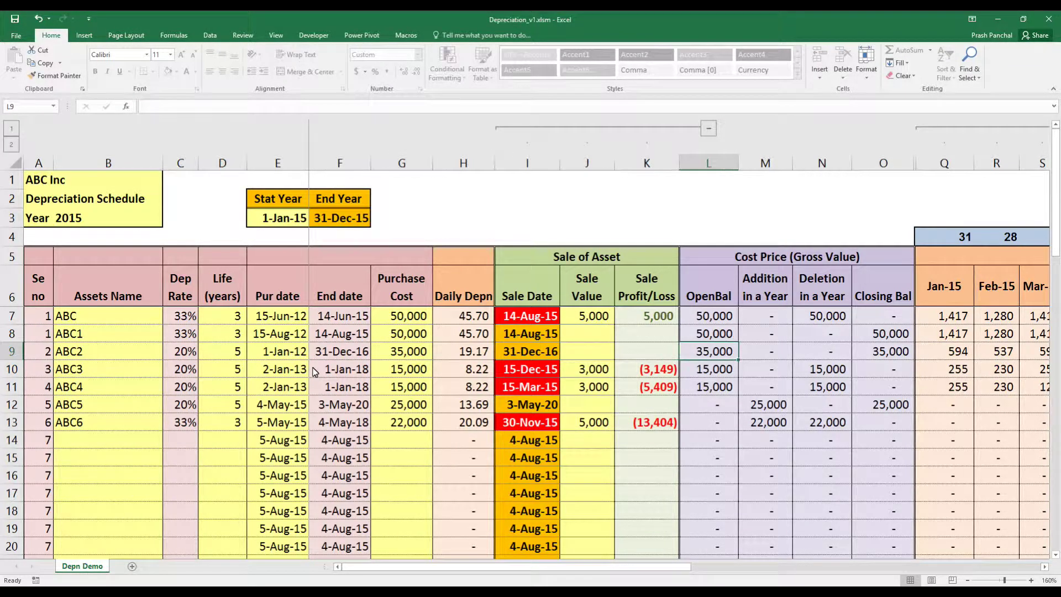
# Step: Follow asset ABC2's row through monthly and accumulated depreciation to its net book value
pyautogui.press('Right')
pyautogui.press('Right')
pyautogui.press('Right')
pyautogui.press('Right')
pyautogui.press('Right')
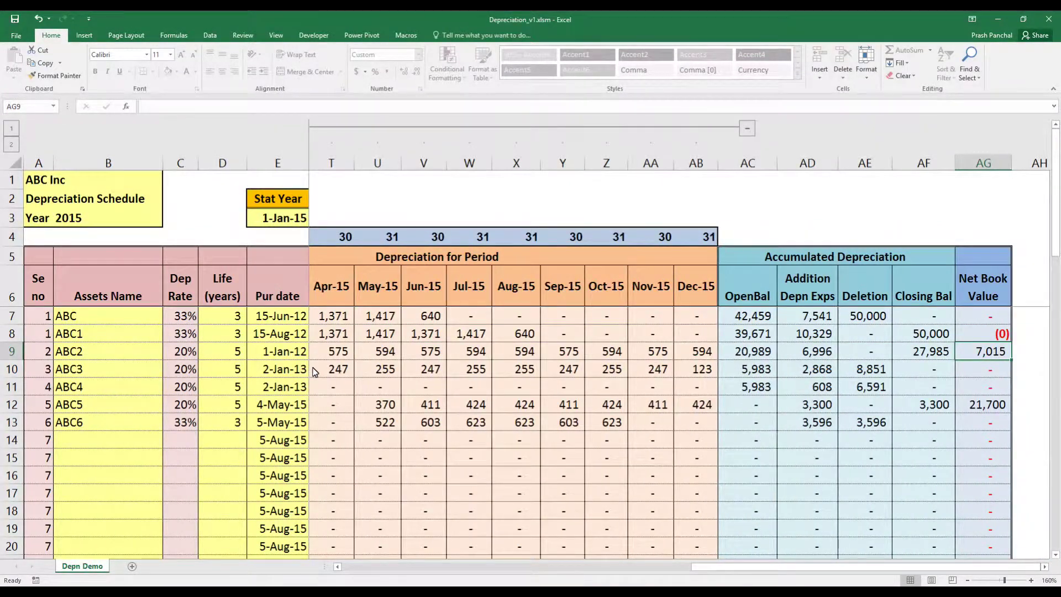
# Step: Move on to asset ABC3's row and look at its daily depreciation and purchase date
pyautogui.press('Left')
pyautogui.press('Left')
pyautogui.press('Left')
pyautogui.press('Left')
pyautogui.press('Left')
pyautogui.press('Left')
pyautogui.press('Left')
pyautogui.press('Left')
pyautogui.press('Left')
pyautogui.press('Left')
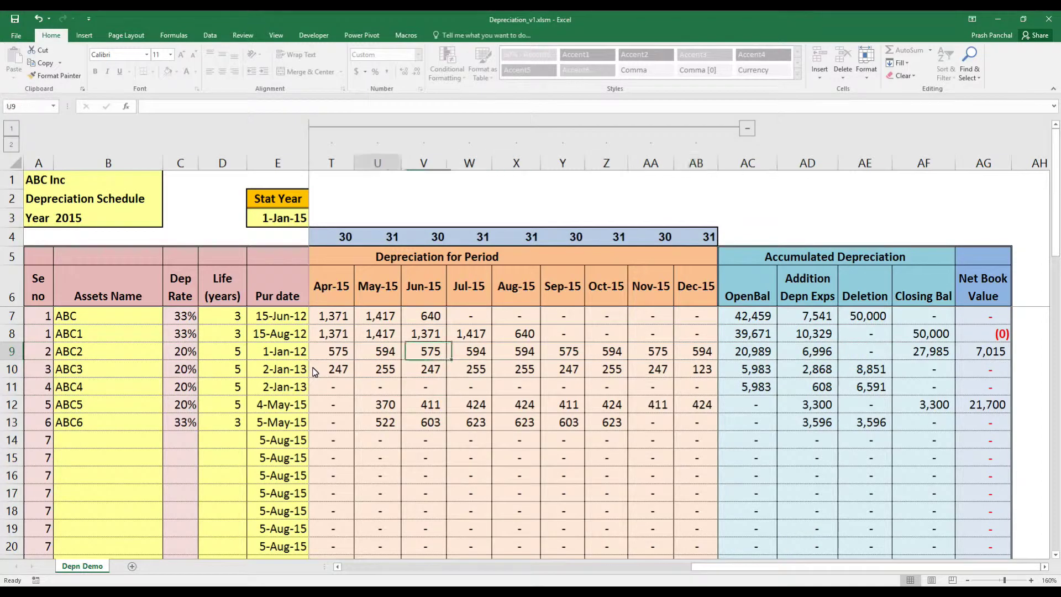
pyautogui.press('Home')
pyautogui.press('Down')
pyautogui.press('Right')
pyautogui.press('Right')
pyautogui.press('Right')
pyautogui.press('Right')
pyautogui.press('Right')
pyautogui.press('Right')
pyautogui.press('Right')
pyautogui.press('Right')
pyautogui.press('Left')
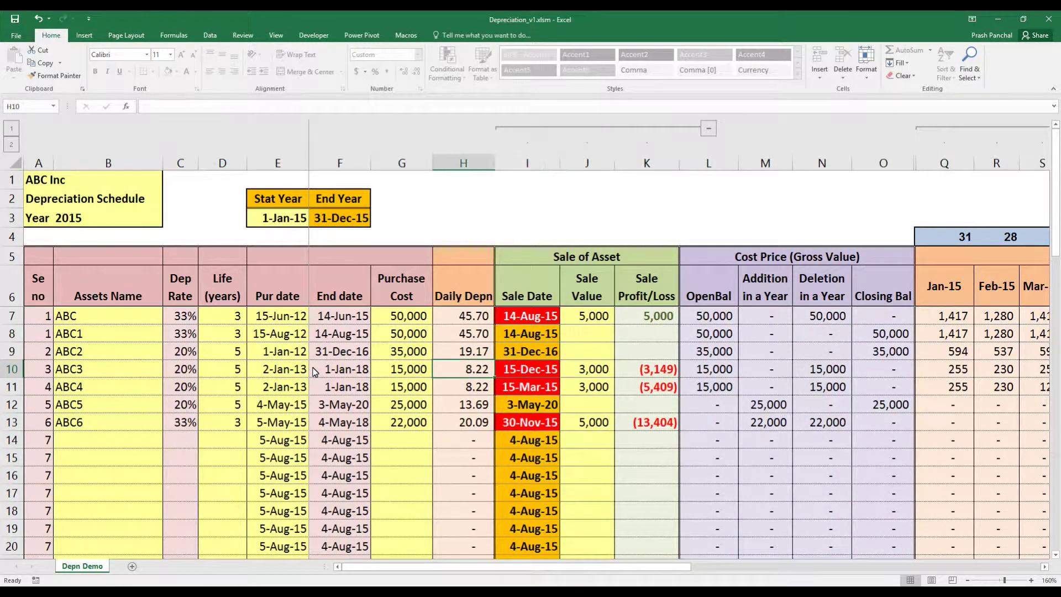
pyautogui.press('Left')
pyautogui.press('Left')
pyautogui.press('Left')
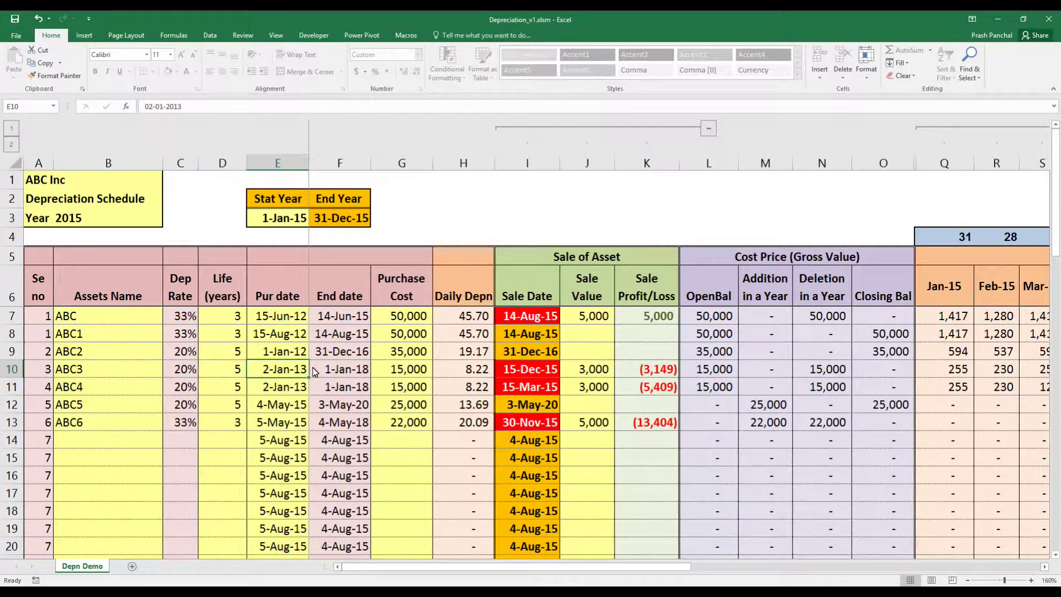
# Step: Compare asset ABC3's purchase date and useful life with its end date
pyautogui.click(280, 405)
pyautogui.press('Up')
pyautogui.press('Up')
pyautogui.click(348, 369)
pyautogui.press('Left')
pyautogui.press('Left')
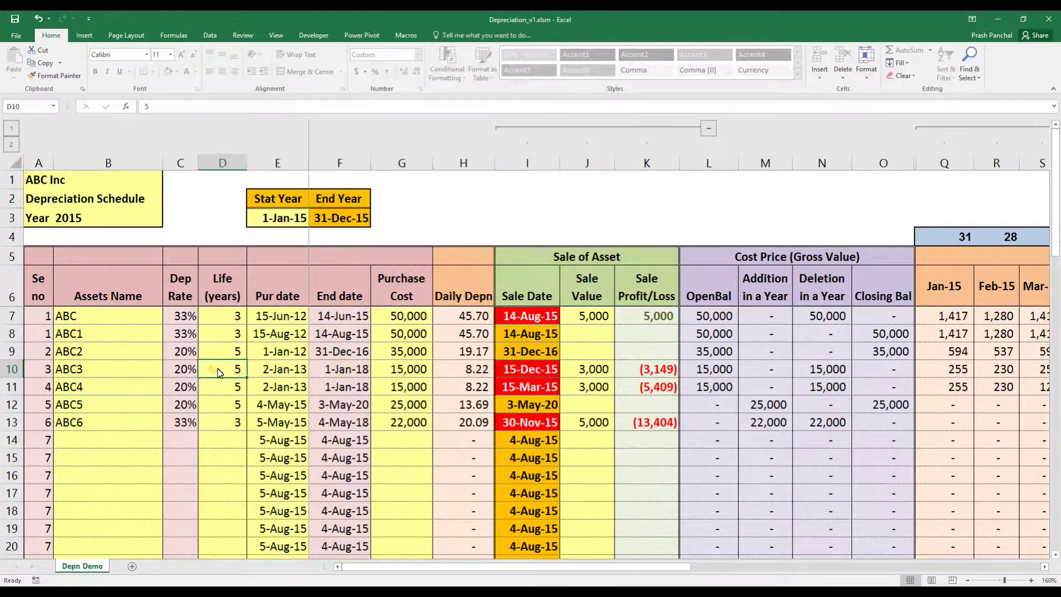
pyautogui.click(322, 375)
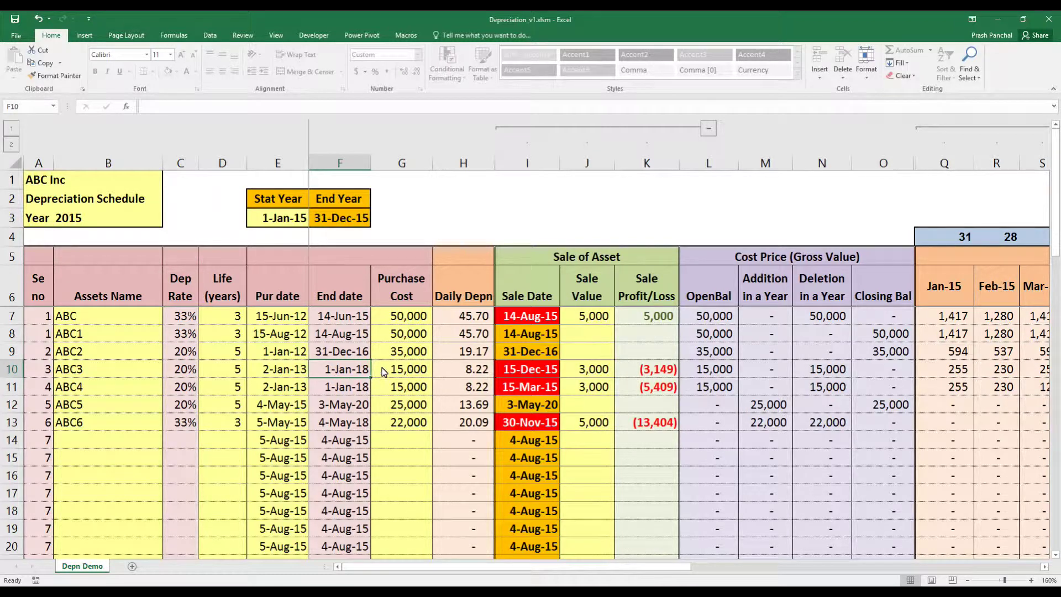
# Step: Check asset ABC3's purchase cost and daily depreciation, together with its sale date, sale value and profit or loss
pyautogui.click(423, 376)
pyautogui.click(463, 374)
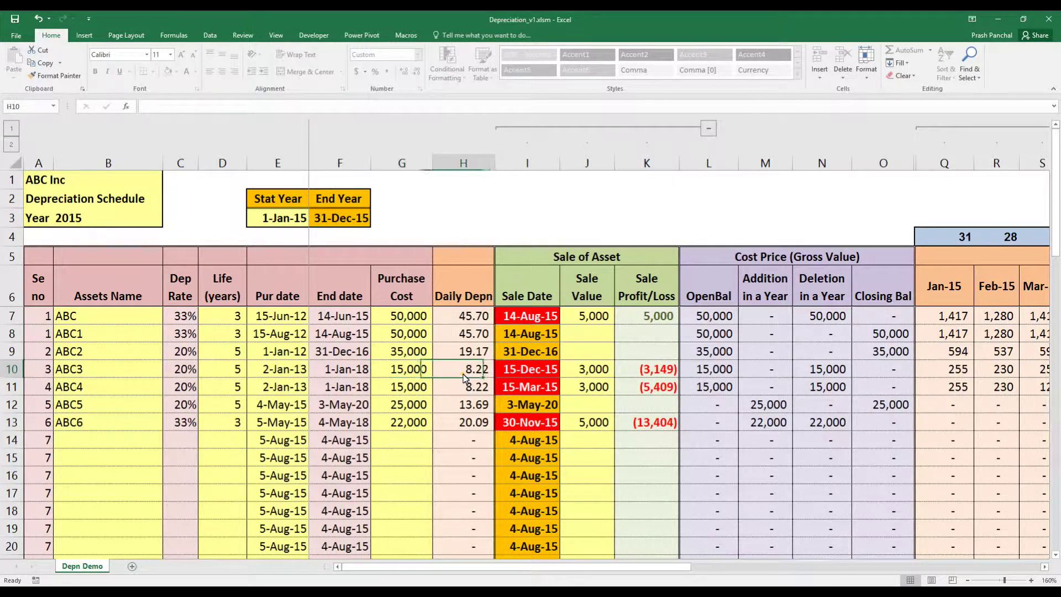
pyautogui.click(449, 372)
pyautogui.click(513, 370)
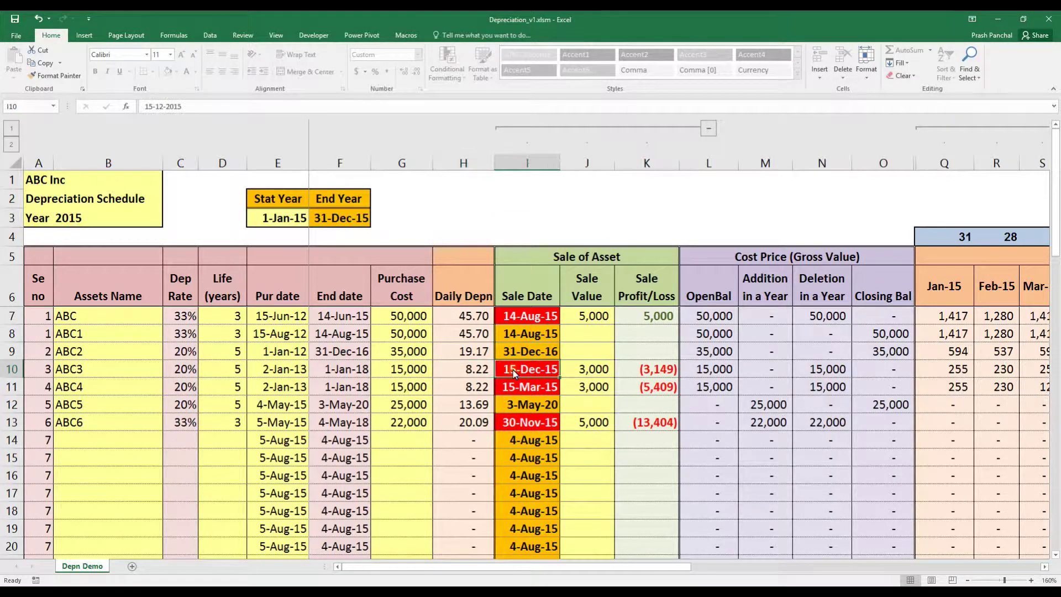
pyautogui.click(536, 390)
pyautogui.click(540, 373)
pyautogui.press('Left')
pyautogui.press('Right')
pyautogui.press('Right')
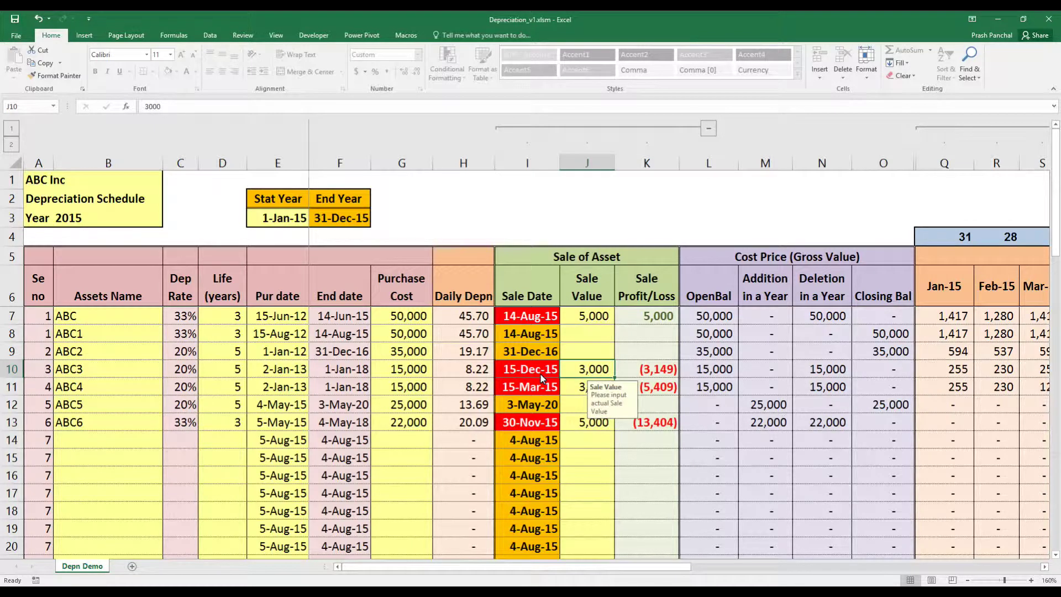
pyautogui.press('Right')
pyautogui.press('Left')
pyautogui.press('Right')
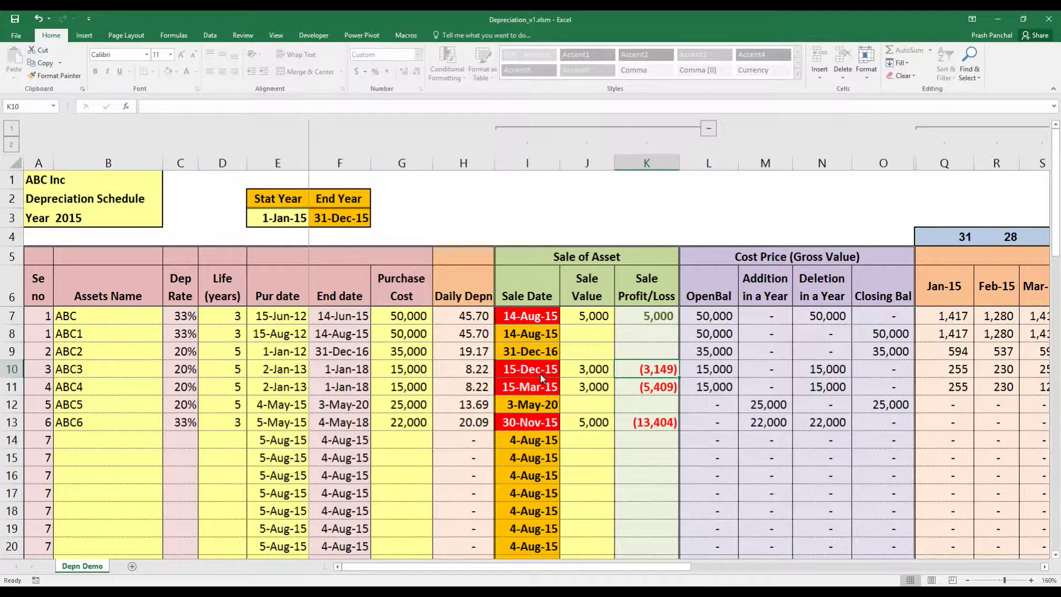
# Step: Follow asset ABC3's gross cost from opening balance through addition and deletion to closing balance
pyautogui.press('Right')
pyautogui.press('Left')
pyautogui.press('Right')
pyautogui.press('Right')
pyautogui.press('Right')
pyautogui.press('Left')
pyautogui.press('Left')
pyautogui.press('Right')
pyautogui.press('Right')
pyautogui.press('Right')
pyautogui.press('Right')
pyautogui.press('Right')
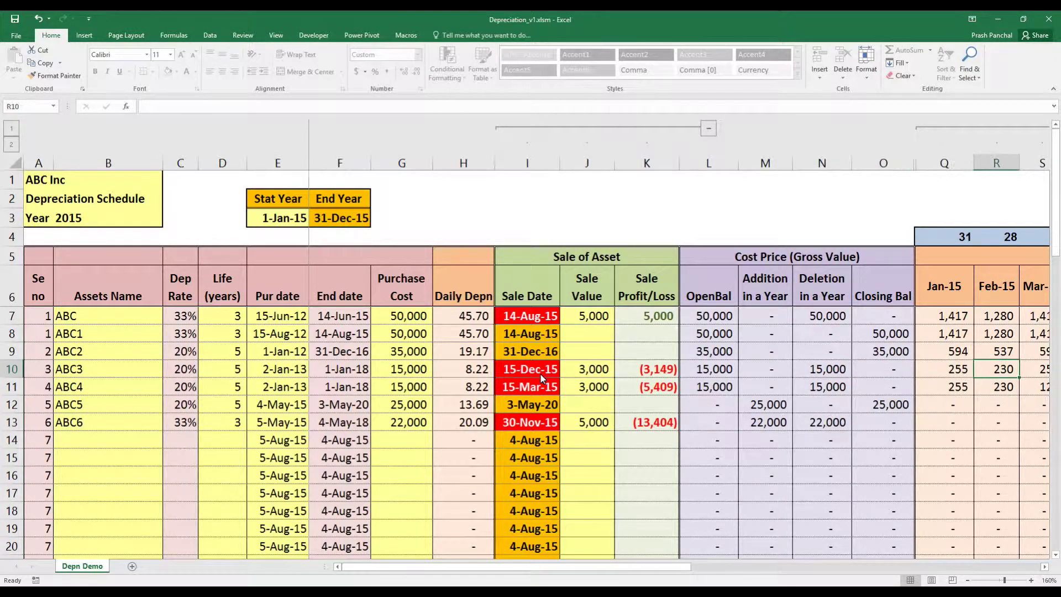
# Step: Examine asset ABC3's depreciation for the first months of 2015
pyautogui.press('Right')
pyautogui.press('Right')
pyautogui.press('Left')
pyautogui.press('Left')
pyautogui.press('Right')
pyautogui.press('Right')
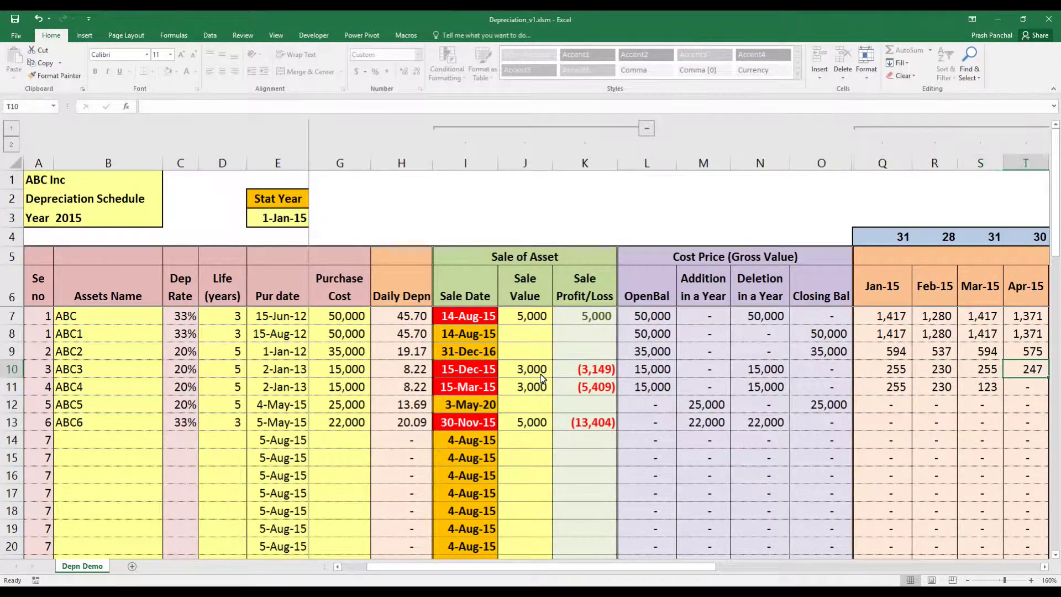
pyautogui.press('Right')
# Step: Recheck asset ABC3's sale details against its monthly depreciation up to Dec-15
pyautogui.press('Left')
pyautogui.press('Left')
pyautogui.press('Left')
pyautogui.press('Left')
pyautogui.press('Left')
pyautogui.press('Left')
pyautogui.press('Left')
pyautogui.press('Left')
pyautogui.press('Left')
pyautogui.press('Left')
pyautogui.press('Left')
pyautogui.press('Left')
pyautogui.press('Right')
pyautogui.press('Right')
pyautogui.press('Right')
pyautogui.press('Right')
pyautogui.press('Right')
pyautogui.press('Right')
pyautogui.press('Right')
pyautogui.press('Right')
pyautogui.press('Right')
pyautogui.press('Right')
pyautogui.press('Right')
pyautogui.press('Right')
pyautogui.press('Right')
pyautogui.press('Right')
pyautogui.press('Right')
pyautogui.press('Right')
pyautogui.press('Right')
pyautogui.press('Right')
pyautogui.press('Right')
pyautogui.press('Right')
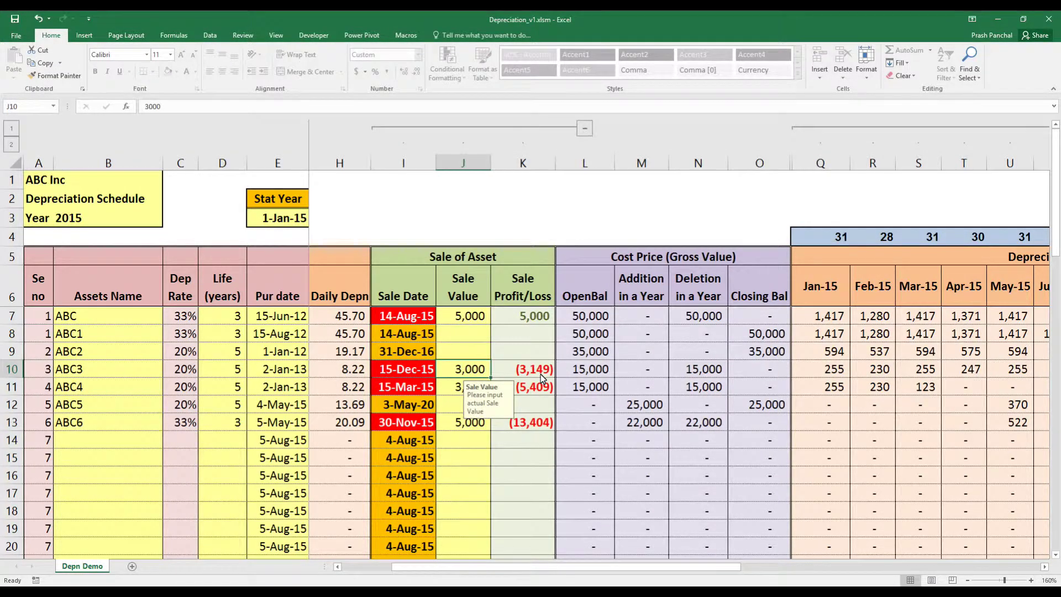
pyautogui.press('Left')
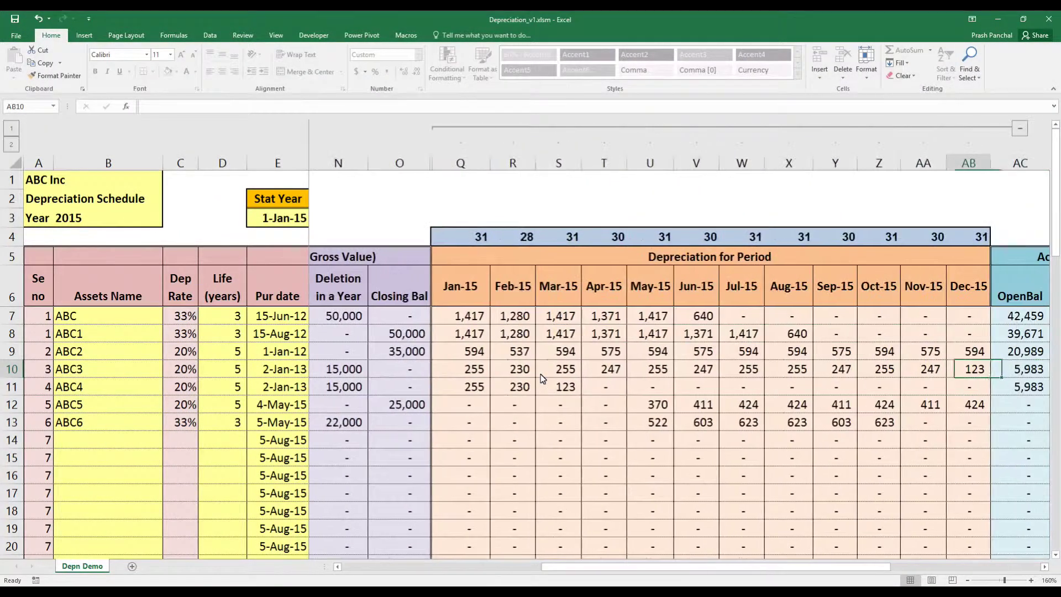
pyautogui.press('Left')
# Step: Look across asset ABC3's accumulated depreciation columns and return to the opening balance
pyautogui.press('Right')
pyautogui.press('Right')
pyautogui.press('Right')
pyautogui.press('Right')
pyautogui.press('Right')
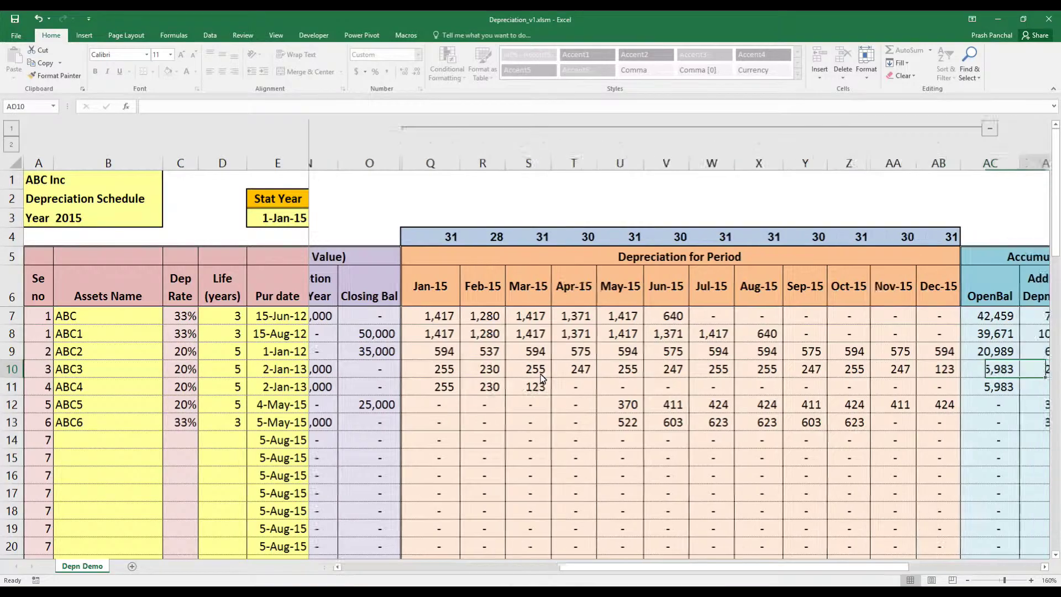
pyautogui.press('Left')
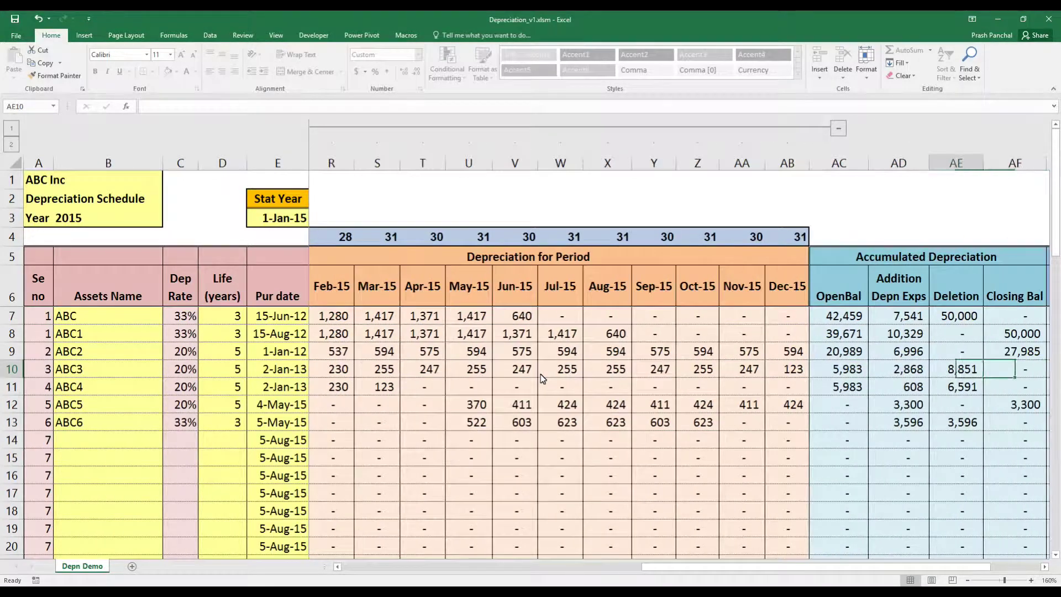
pyautogui.press('Left')
pyautogui.press('Left')
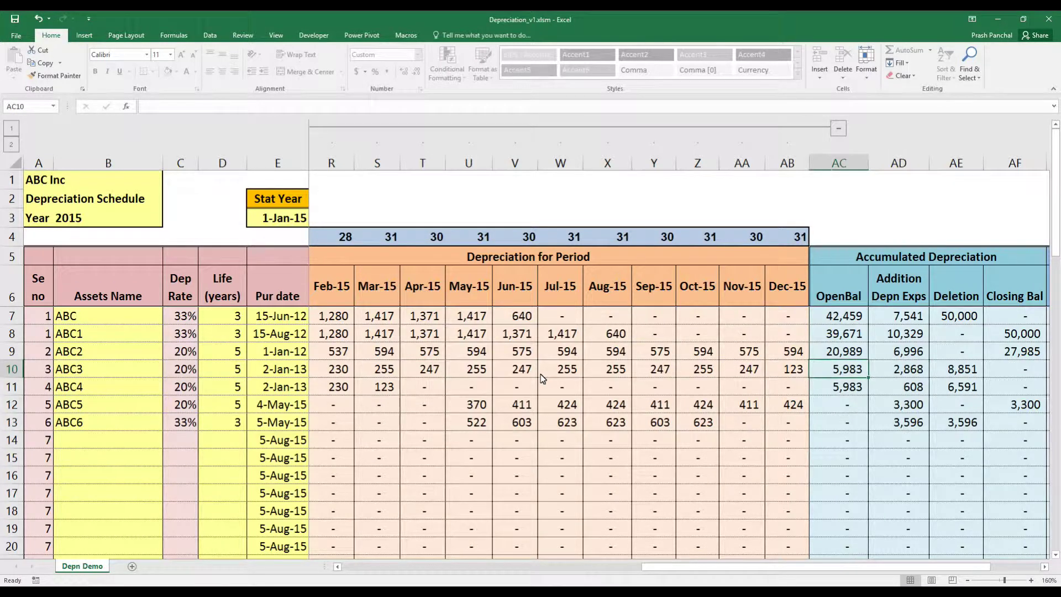
# Step: Total asset ABC3's opening accumulated depreciation and yearly addition, and compare them with its deletion, closing balance and net book value
pyautogui.hotkey('shift', 'Right')
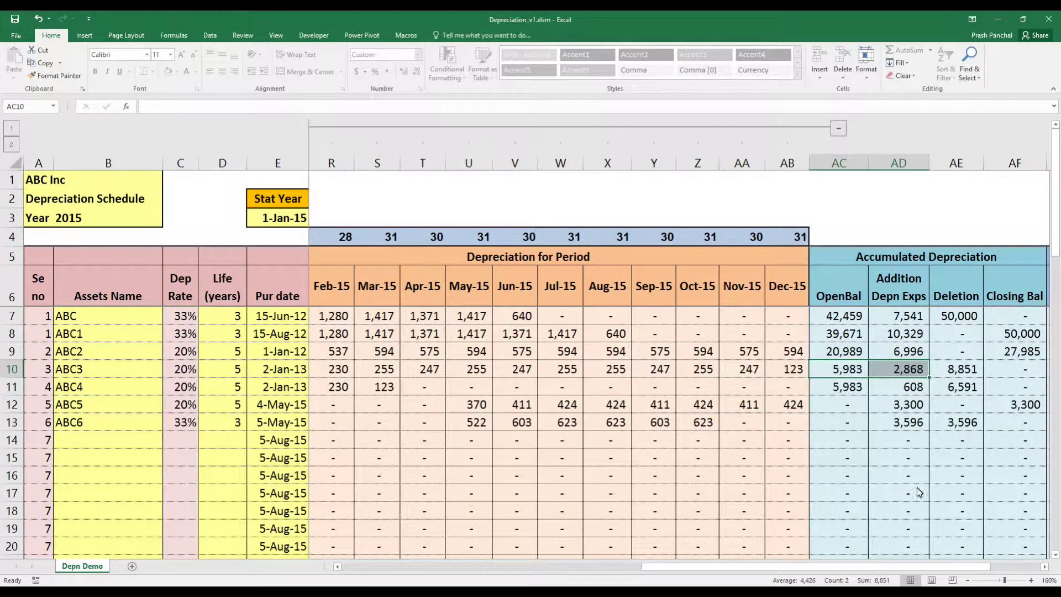
pyautogui.click(964, 369)
pyautogui.click(1003, 372)
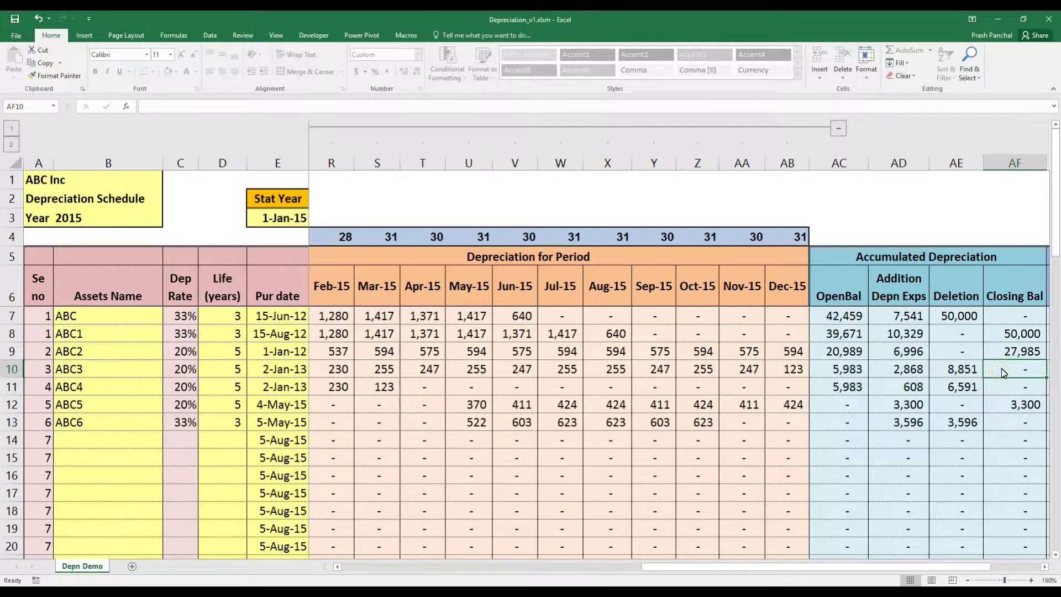
pyautogui.press('Right')
pyautogui.press('Right')
pyautogui.press('Left')
pyautogui.press('Left')
# Step: Move on to asset ABC4's row and check its purchase date, end date, purchase cost and daily depreciation
pyautogui.press('Home')
pyautogui.press('Home')
pyautogui.press('Right')
pyautogui.press('Right')
pyautogui.press('Right')
pyautogui.press('Right')
pyautogui.press('Right')
pyautogui.press('Down')
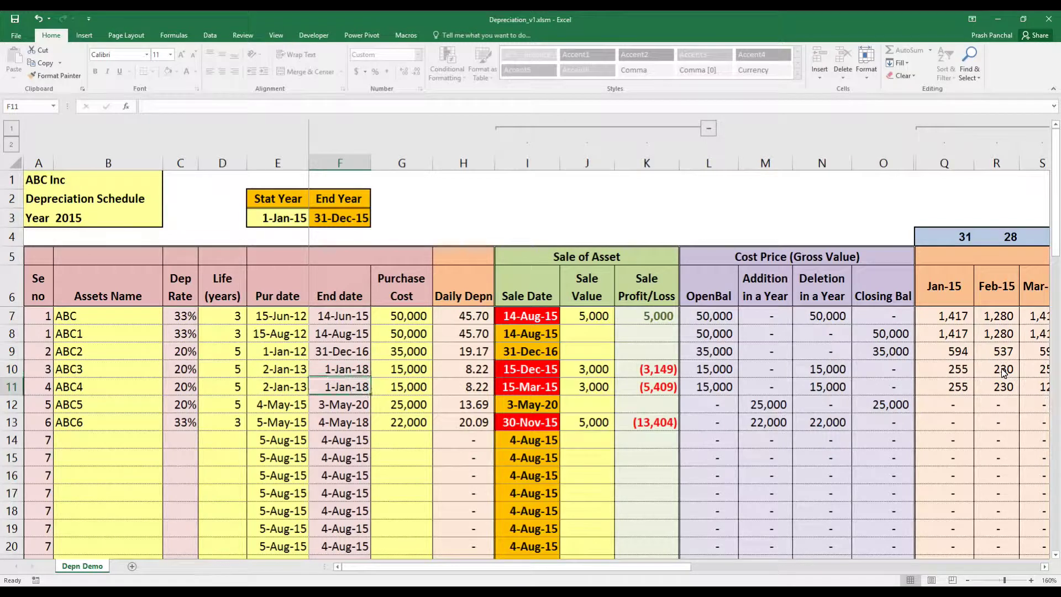
pyautogui.press('Right')
pyautogui.press('Right')
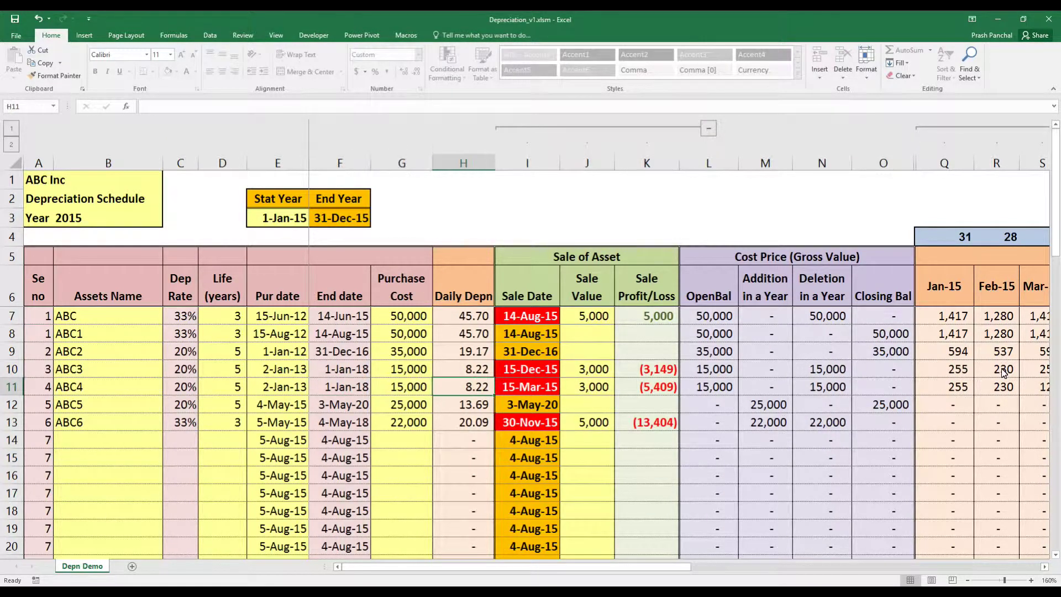
pyautogui.press('Left')
pyautogui.press('Left')
pyautogui.press('Left')
pyautogui.press('Right')
pyautogui.press('Right')
pyautogui.press('Right')
pyautogui.press('Right')
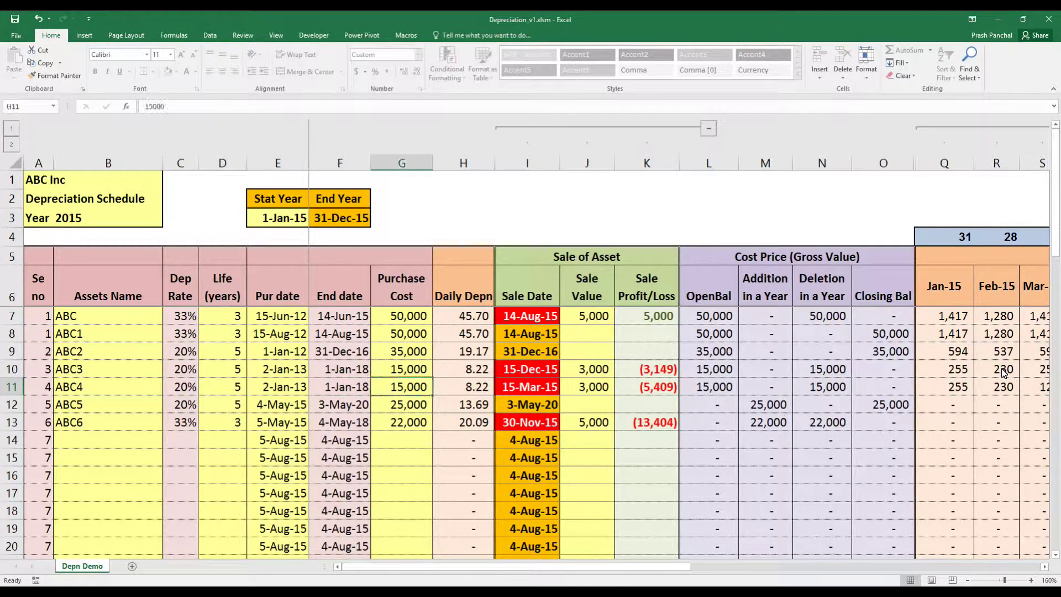
# Step: Follow asset ABC4's row through its sale details and gross cost to its Mar-15 depreciation
pyautogui.press('Right')
pyautogui.press('Right')
pyautogui.press('Right')
pyautogui.press('Right')
pyautogui.press('Right')
pyautogui.press('Right')
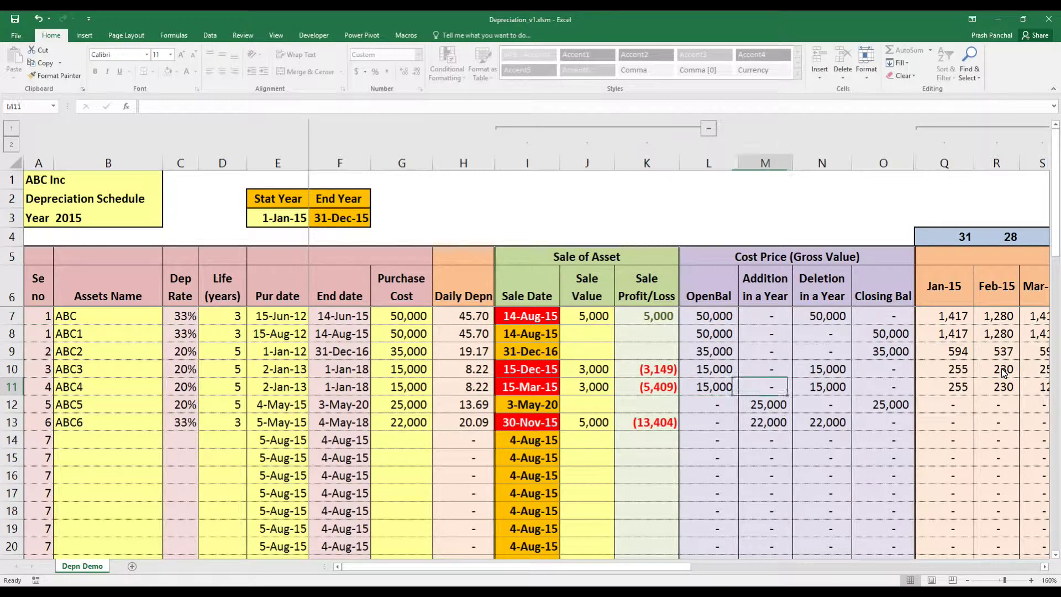
pyautogui.press('Right')
pyautogui.press('Right')
pyautogui.press('Right')
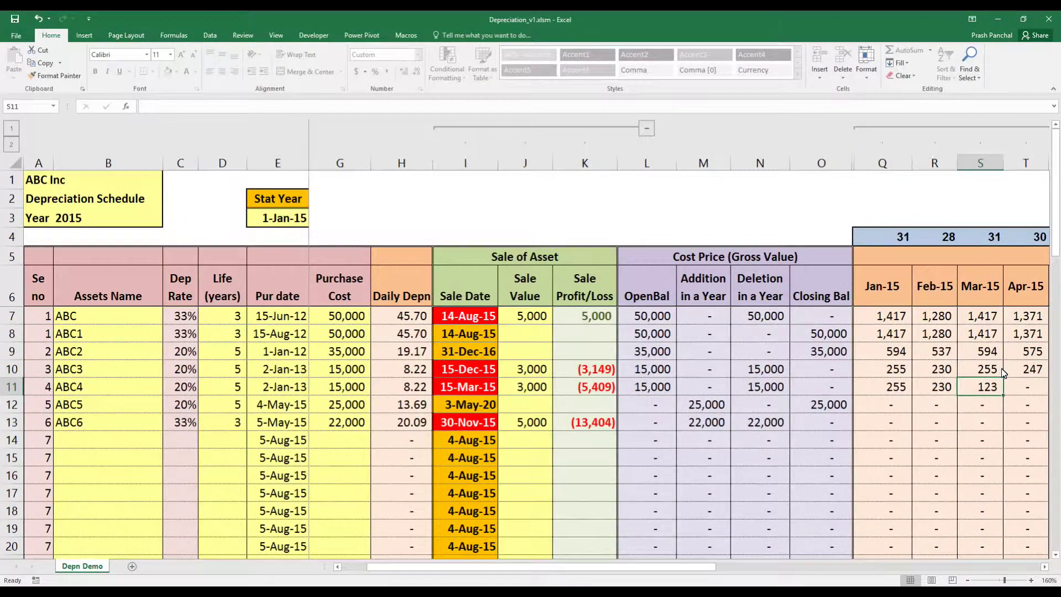
# Step: Go back along asset ABC4's row to its useful life
pyautogui.press('Left')
pyautogui.press('Left')
pyautogui.press('Left')
pyautogui.press('Left')
pyautogui.press('Left')
pyautogui.press('Left')
pyautogui.press('Left')
pyautogui.press('Left')
pyautogui.press('Left')
pyautogui.press('Left')
pyautogui.press('Left')
pyautogui.hotkey('ctrl', 'z')
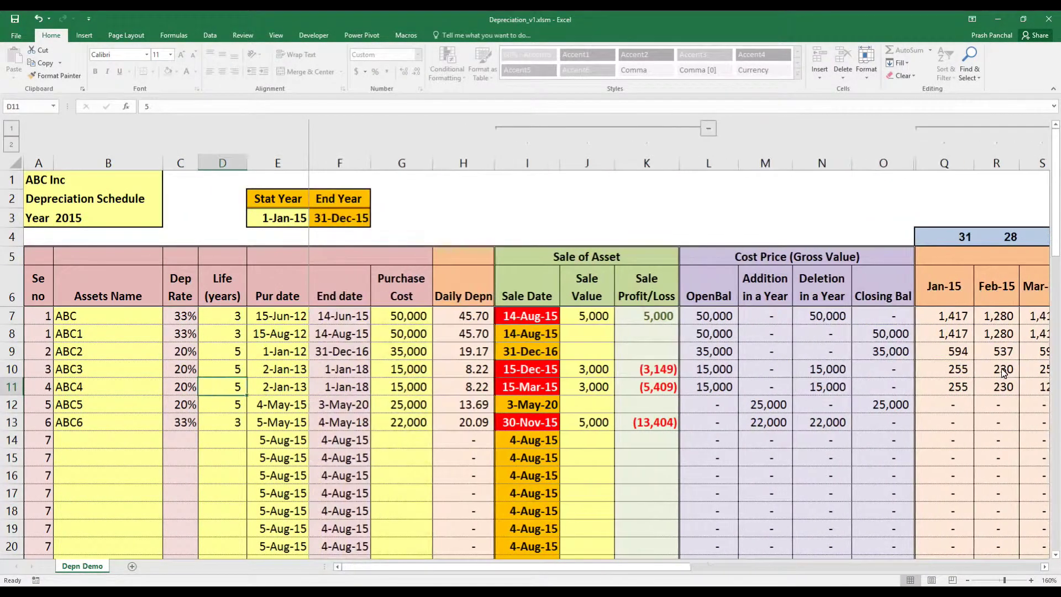
# Step: Follow asset ABC4's row from its useful life past the sale date and gross cost to the Feb-15 depreciation
pyautogui.press('Right')
pyautogui.press('Right')
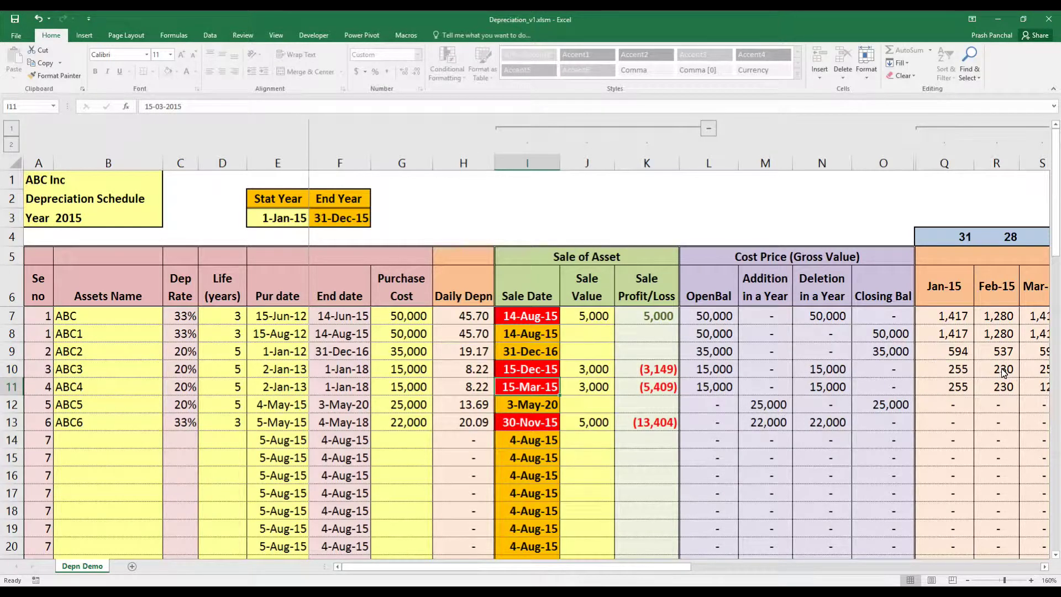
pyautogui.press('Right')
pyautogui.press('Right')
pyautogui.press('Right')
pyautogui.press('Right')
pyautogui.press('Right')
pyautogui.press('Right')
pyautogui.press('Right')
pyautogui.press('Right')
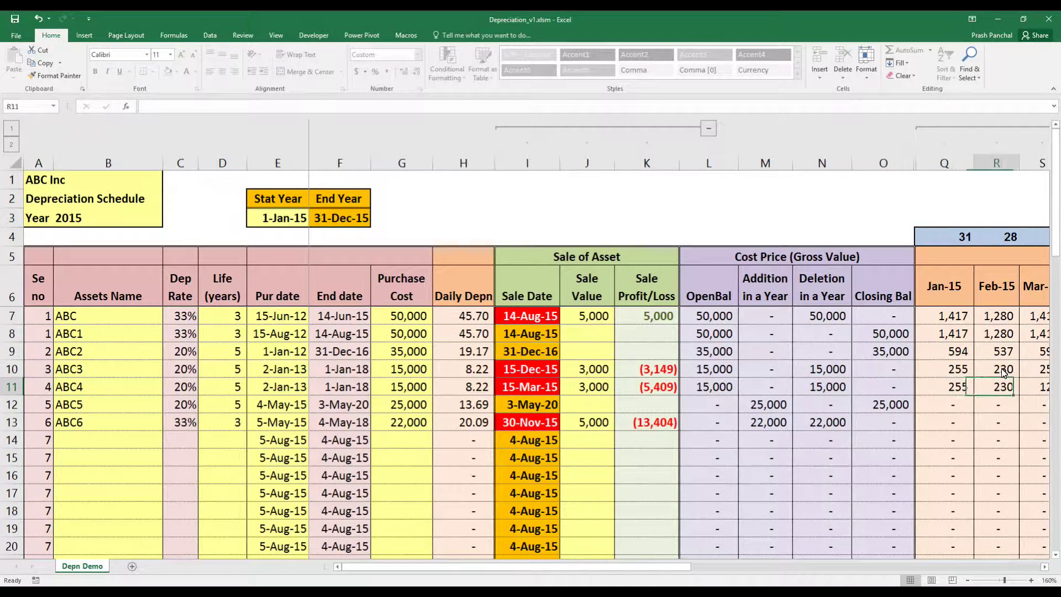
# Step: Continue along asset ABC4's row through the remaining monthly depreciation and accumulated depreciation to the net book value
pyautogui.hotkey('ctrl', 'y')
pyautogui.press('Right')
pyautogui.press('Right')
pyautogui.press('Right')
pyautogui.press('Right')
pyautogui.press('Right')
pyautogui.press('Right')
pyautogui.press('Right')
pyautogui.press('Right')
pyautogui.press('Right')
pyautogui.press('Right')
pyautogui.press('Right')
pyautogui.press('Right')
pyautogui.press('Right')
pyautogui.press('Right')
pyautogui.press('Right')
pyautogui.press('Right')
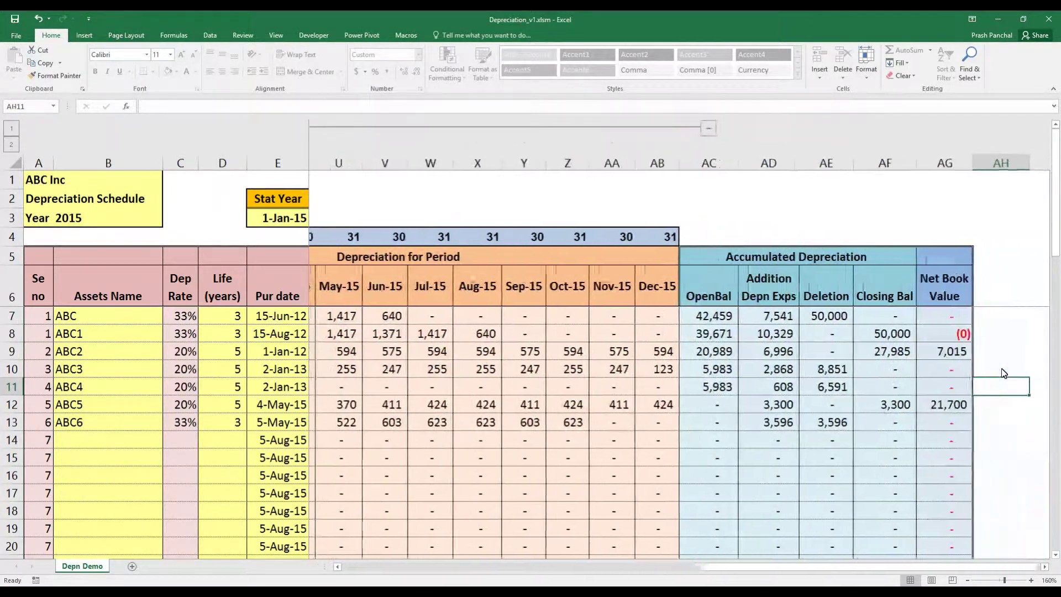
# Step: Check asset ABC4's opening balance, addition, deletion and closing balance of accumulated depreciation
pyautogui.press('Left')
pyautogui.press('Left')
pyautogui.press('Left')
pyautogui.press('Left')
pyautogui.press('Right')
pyautogui.press('Right')
pyautogui.press('Right')
# Step: Go back along asset ABC4's row to its start, check its daily depreciation and move on to asset ABC5's row
pyautogui.press('Left')
pyautogui.press('Left')
pyautogui.press('Left')
pyautogui.press('Left')
pyautogui.press('Left')
pyautogui.press('Left')
pyautogui.press('Left')
pyautogui.press('Left')
pyautogui.press('Left')
pyautogui.press('Left')
pyautogui.press('Left')
pyautogui.press('Left')
pyautogui.press('Left')
pyautogui.press('Left')
pyautogui.press('Left')
pyautogui.press('Left')
pyautogui.press('Left')
pyautogui.press('Left')
pyautogui.press('Left')
pyautogui.press('Left')
pyautogui.press('Left')
pyautogui.press('Left')
pyautogui.press('Right')
pyautogui.press('Right')
pyautogui.press('Right')
pyautogui.press('Right')
pyautogui.press('Right')
pyautogui.press('Right')
pyautogui.press('Right')
pyautogui.press('Down')
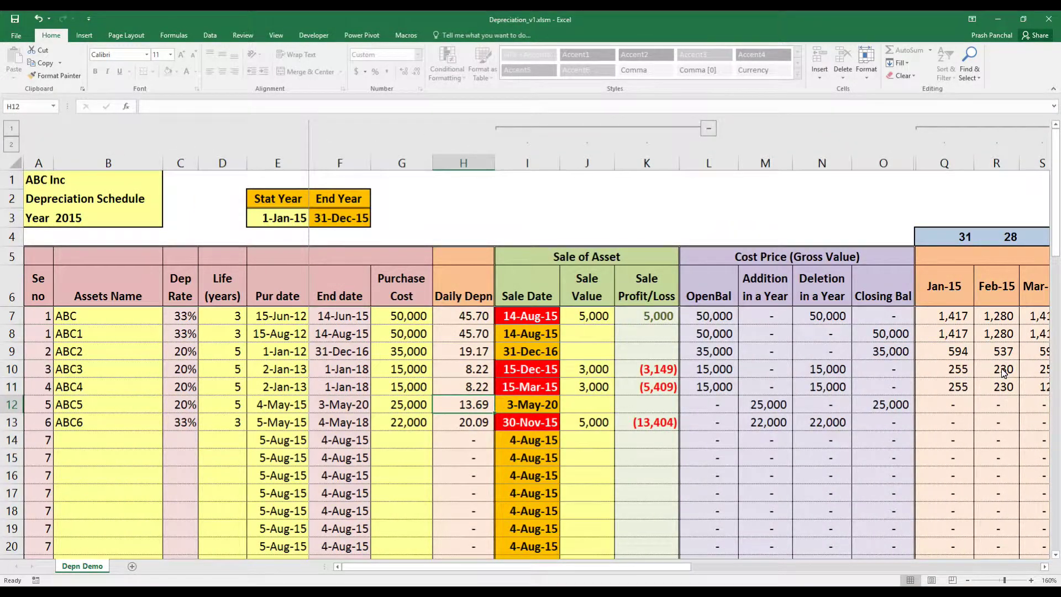
# Step: Review the dates, purchase costs and daily depreciation of assets ABC4 and ABC5, and return to ABC4's useful life
pyautogui.press('Right')
pyautogui.press('Left')
pyautogui.press('Left')
pyautogui.press('Left')
pyautogui.press('Left')
pyautogui.press('Right')
pyautogui.press('Right')
pyautogui.press('Up')
pyautogui.press('Right')
pyautogui.press('Left')
pyautogui.press('Left')
pyautogui.press('Left')
pyautogui.press('Down')
pyautogui.press('Up')
pyautogui.press('Left')
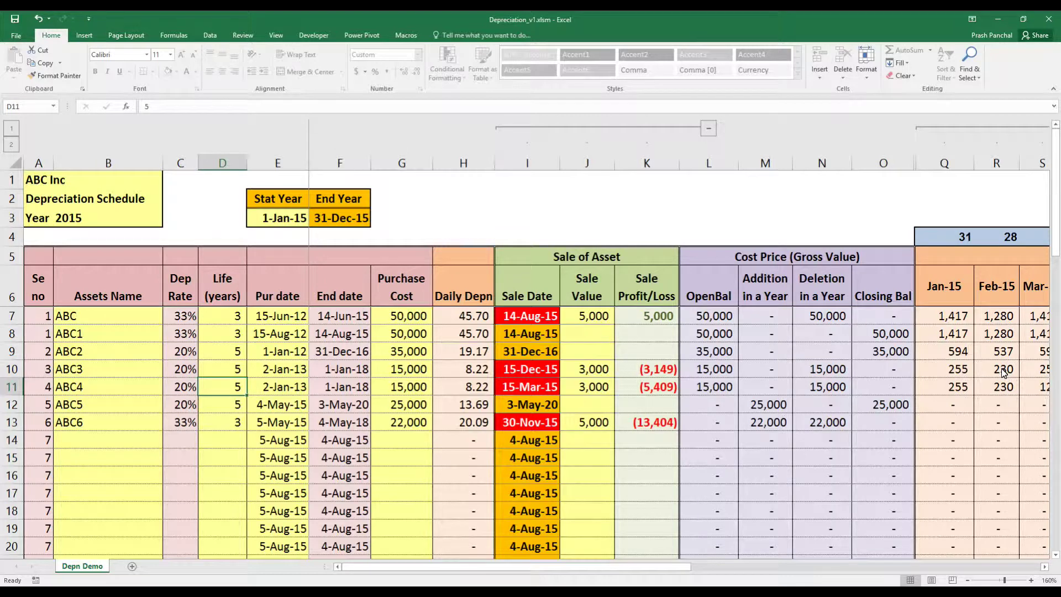
# Step: Try a useful life of 2 years for asset ABC4
pyautogui.write('2')
pyautogui.press('Return')
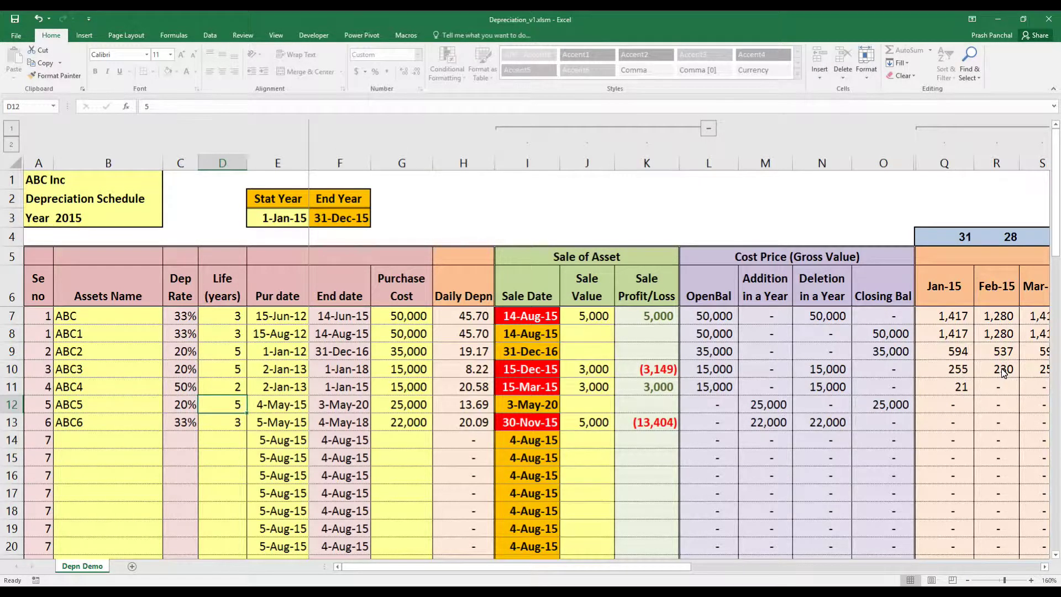
# Step: Set asset ABC4's useful life to 3 years
pyautogui.press('Up')
pyautogui.write('3')
pyautogui.press('Return')
# Step: Change the year in asset ABC4's purchase date to make it 2-Jan-12
pyautogui.press('Up')
pyautogui.press('Right')
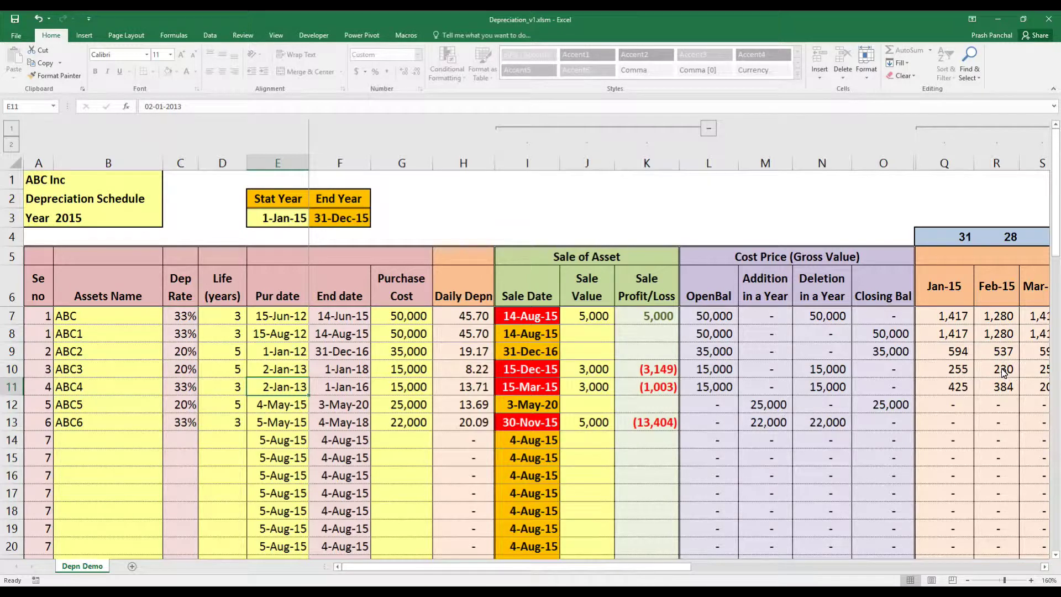
pyautogui.press('F2')
pyautogui.press('BackSpace')
pyautogui.write('2')
pyautogui.press('Return')
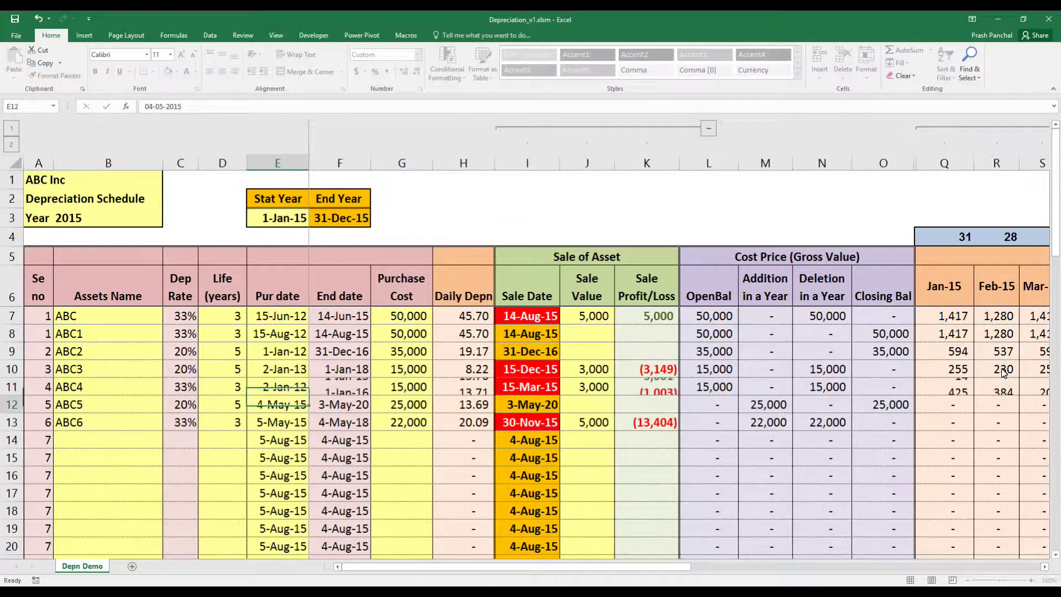
# Step: Check asset ABC4's end date against its useful life and purchase date
pyautogui.press('Up')
pyautogui.press('Right')
pyautogui.press('Left')
pyautogui.press('Left')
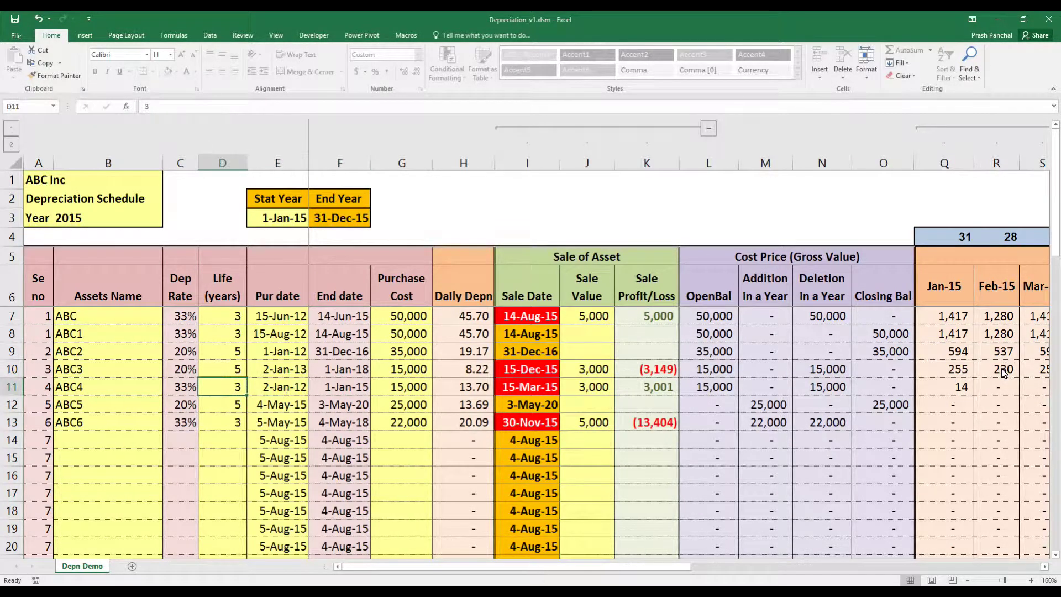
pyautogui.press('Right')
pyautogui.press('Right')
pyautogui.press('Left')
# Step: Change the month in asset ABC4's purchase date to make it 2-Aug-12
pyautogui.press('F2')
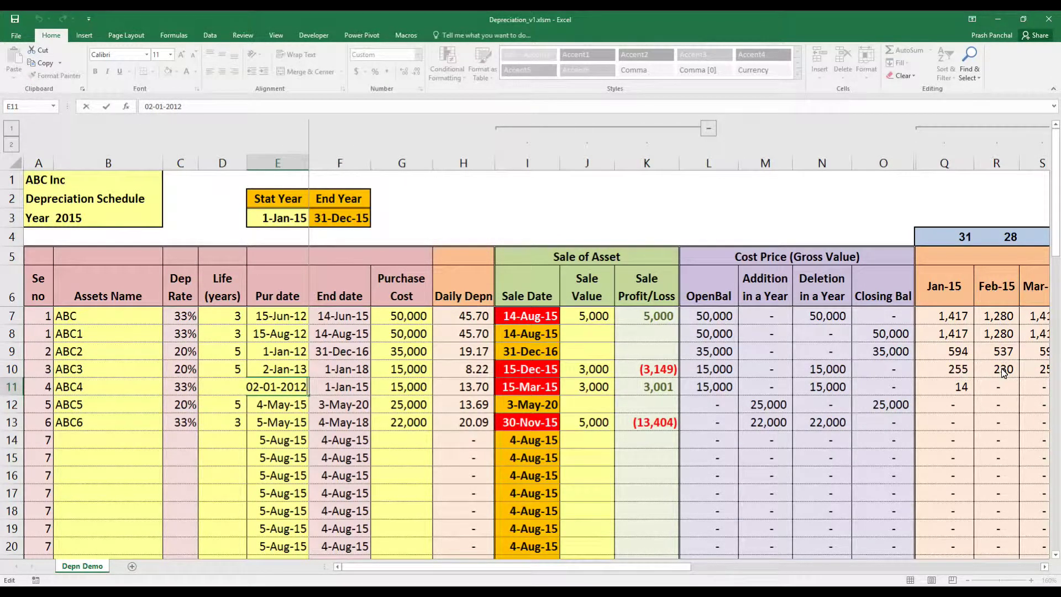
pyautogui.press('Left')
pyautogui.press('Left')
pyautogui.press('Left')
pyautogui.press('Left')
pyautogui.press('Left')
pyautogui.press('BackSpace')
pyautogui.write('8')
pyautogui.hotkey('ctrl', 'Return')
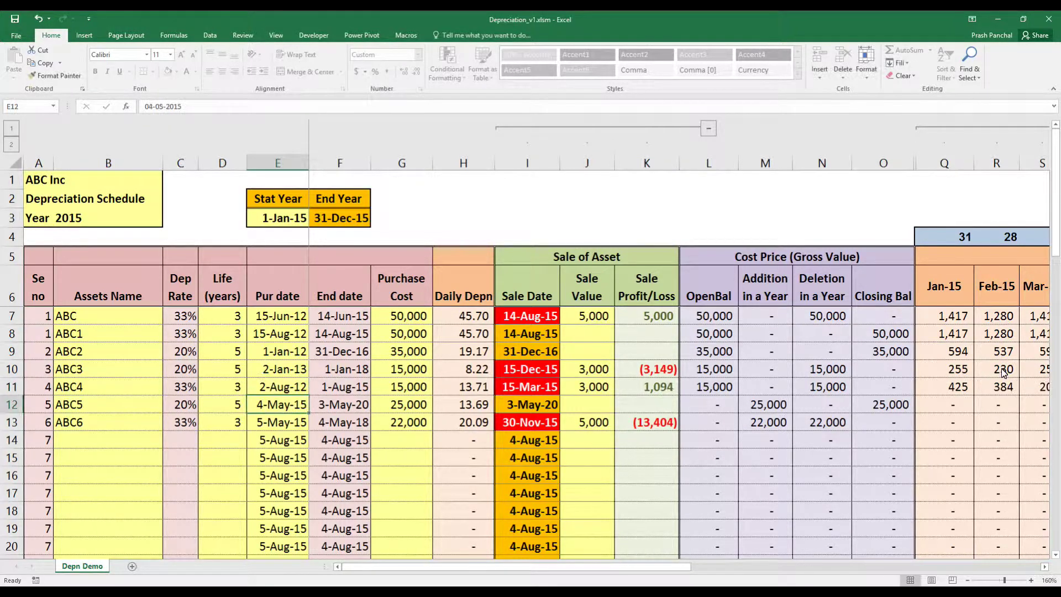
# Step: Check asset ABC4's recalculated end date and daily depreciation against its sale date
pyautogui.press('Right')
pyautogui.press('Right')
pyautogui.press('Right')
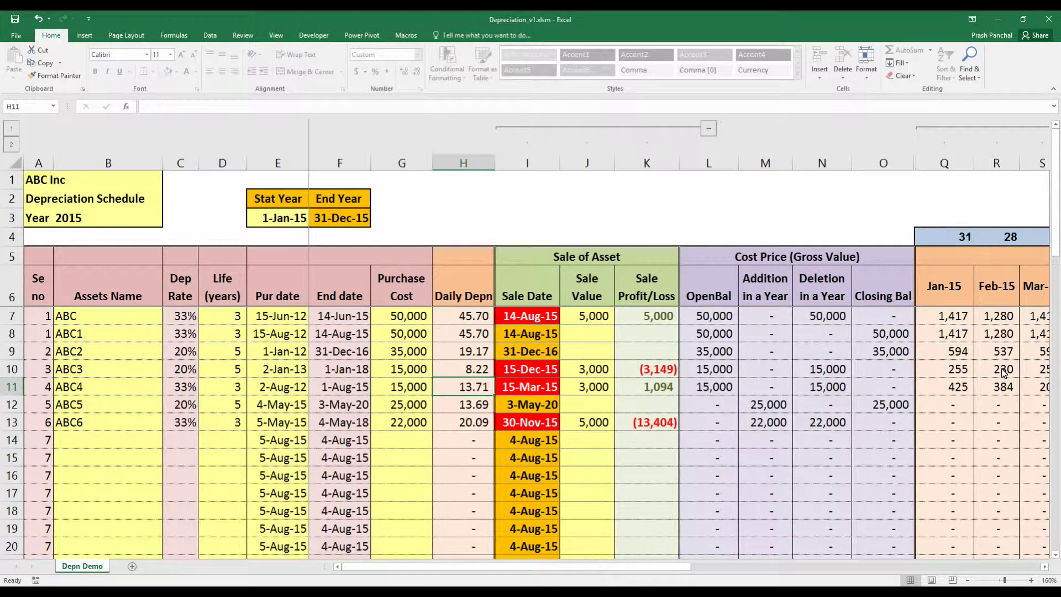
pyautogui.press('Left')
pyautogui.press('Left')
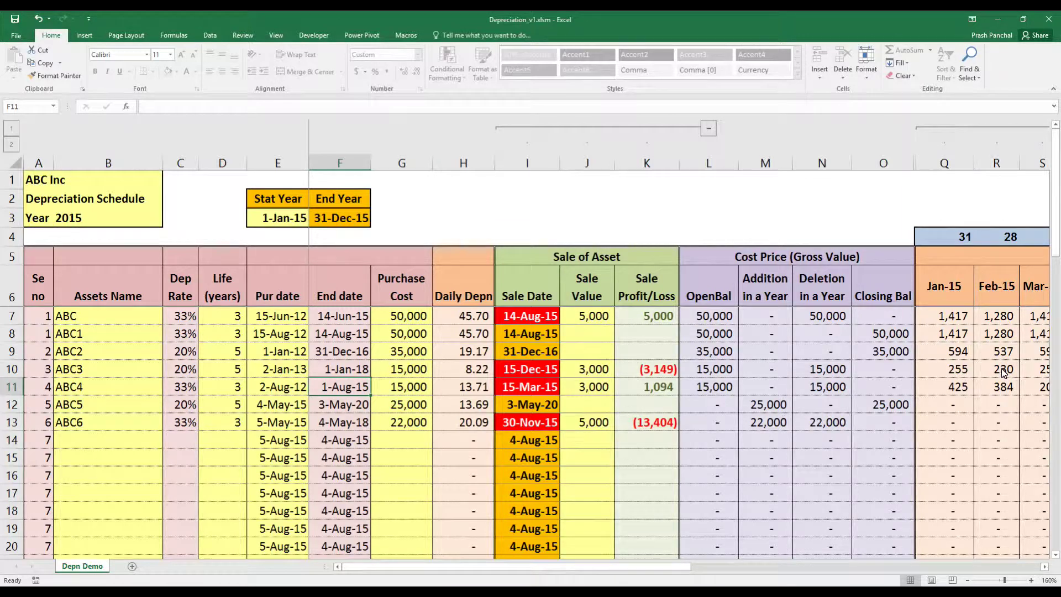
pyautogui.press('Right')
pyautogui.press('Right')
pyautogui.press('Right')
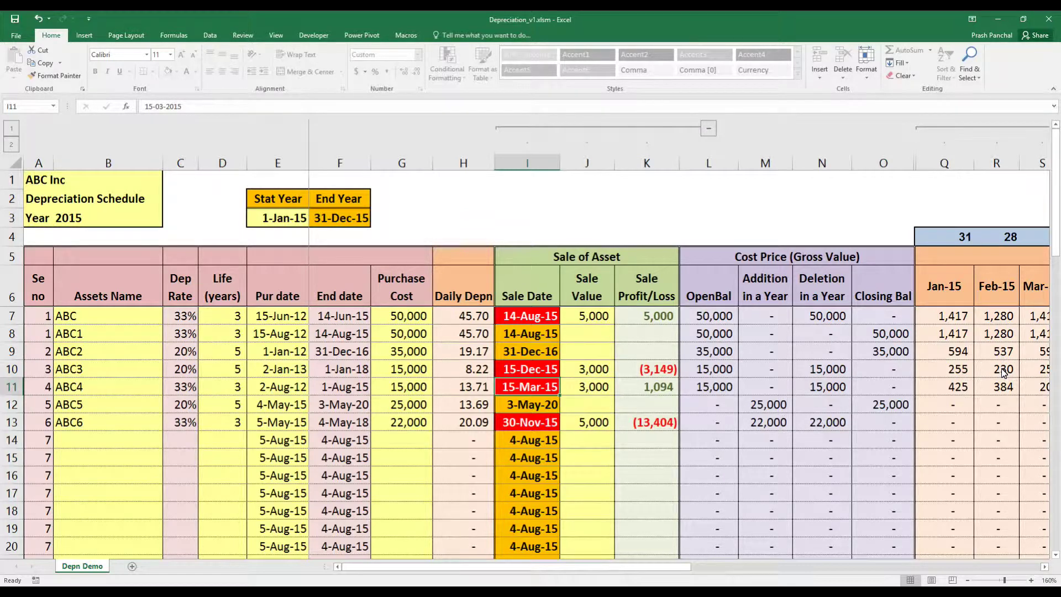
# Step: Follow asset ABC4's row from its purchase cost through the sale profit or loss and gross cost to its Mar-15 depreciation
pyautogui.press('Left')
pyautogui.press('Left')
pyautogui.press('Right')
pyautogui.press('Right')
pyautogui.press('Right')
pyautogui.press('Right')
pyautogui.press('Right')
pyautogui.press('Right')
pyautogui.press('Right')
pyautogui.press('Right')
pyautogui.press('Right')
pyautogui.press('Right')
pyautogui.press('Right')
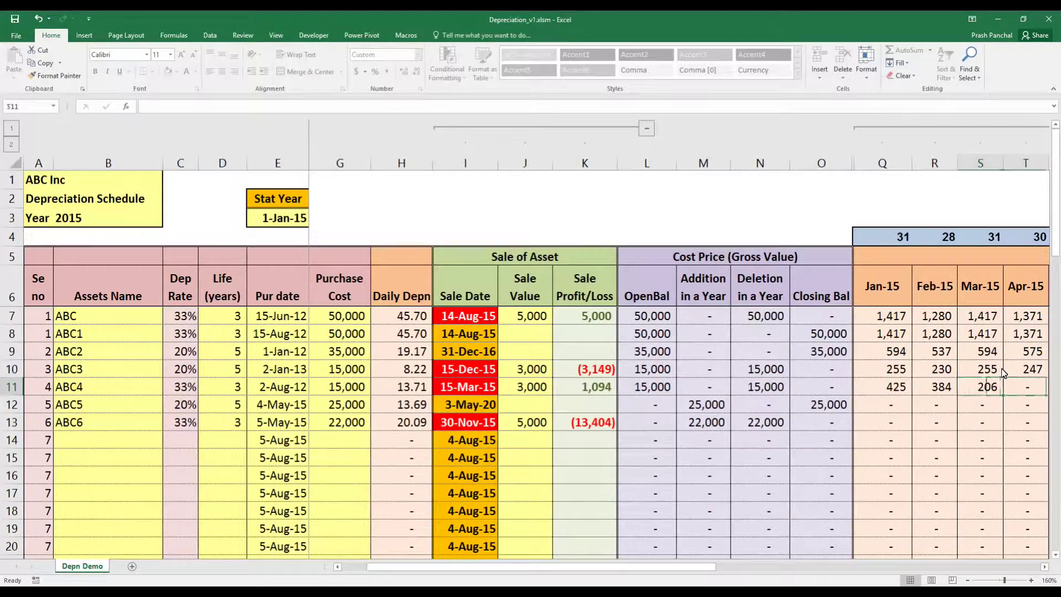
# Step: Examine asset ABC4's depreciation after Mar-15, its accumulated depreciation movements and its net book value
pyautogui.press('Right')
pyautogui.press('Right')
pyautogui.press('Right')
pyautogui.press('Right')
pyautogui.press('Right')
pyautogui.press('Right')
pyautogui.press('Right')
pyautogui.press('Right')
pyautogui.press('Right')
pyautogui.press('Right')
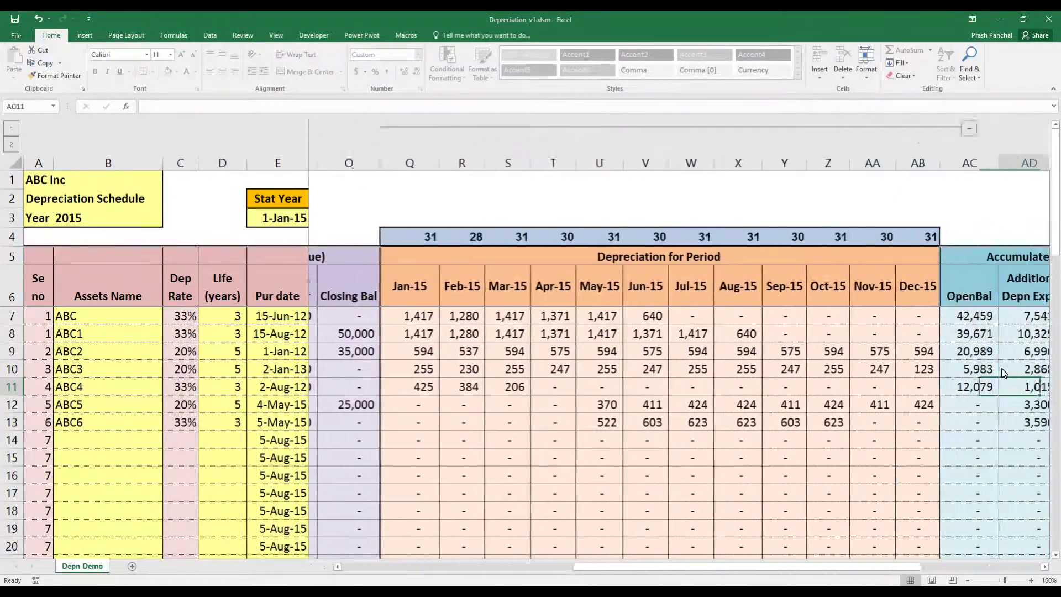
pyautogui.press('Right')
pyautogui.press('Right')
pyautogui.press('Right')
pyautogui.press('Right')
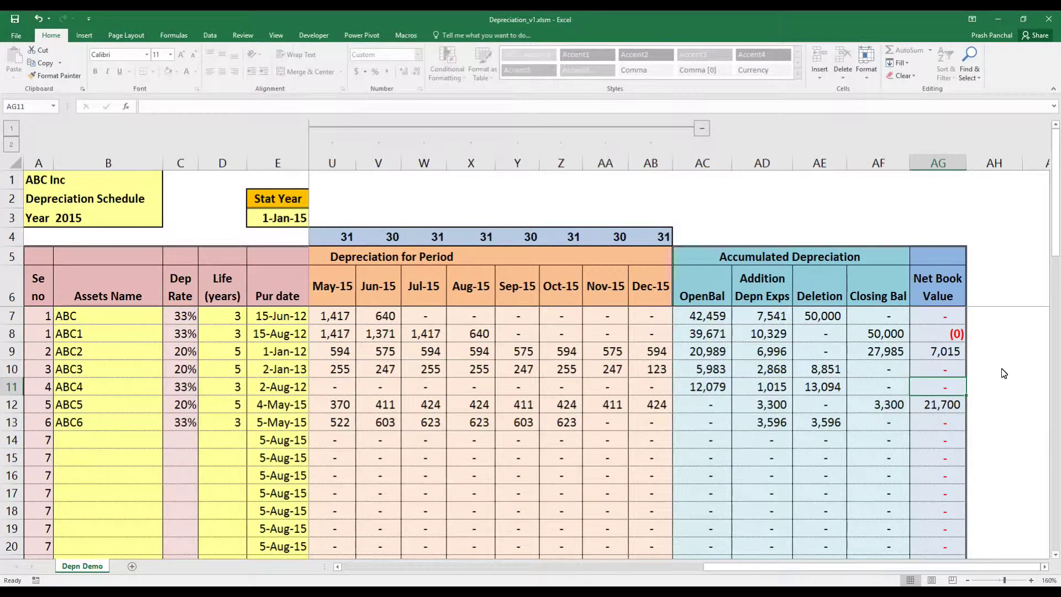
# Step: Return along asset ABC4's row to the daily depreciation and move down to asset ABC5
pyautogui.press('Left')
pyautogui.press('Left')
pyautogui.press('Left')
pyautogui.press('Left')
pyautogui.hotkey('ctrl', 'Left')
pyautogui.press('Right')
pyautogui.press('Right')
pyautogui.press('Right')
pyautogui.press('Right')
pyautogui.press('Right')
pyautogui.press('Right')
pyautogui.press('Right')
pyautogui.press('Down')
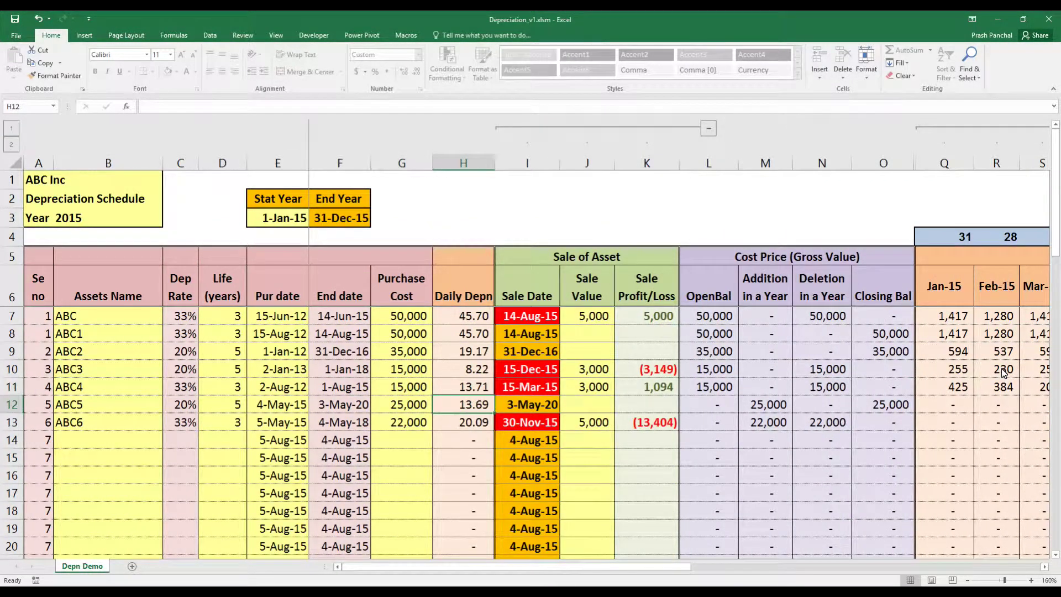
# Step: Check asset ABC5's purchase cost, end date and purchase date
pyautogui.press('Left')
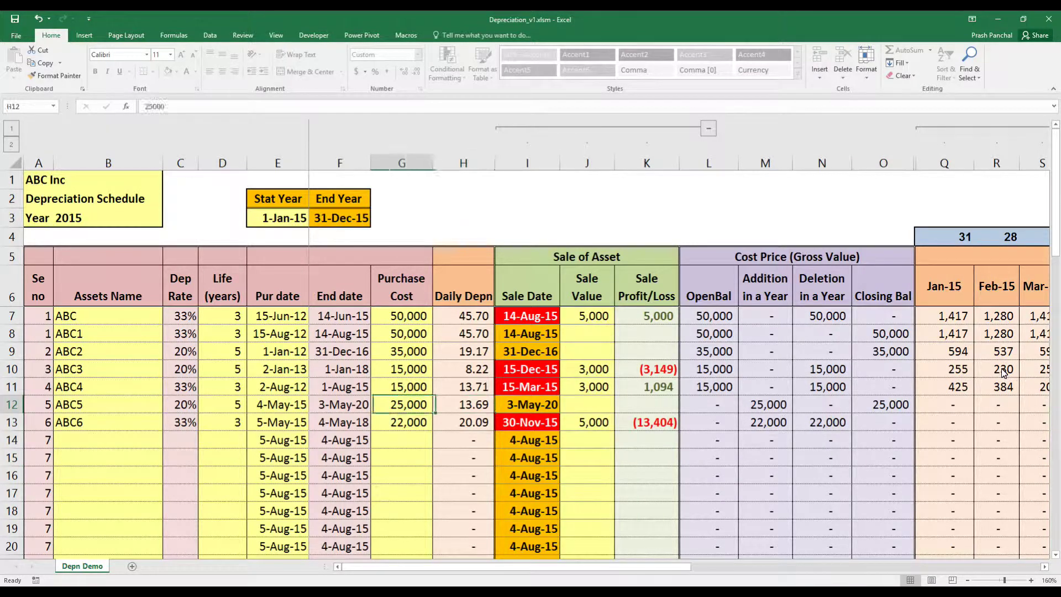
pyautogui.press('Left')
pyautogui.press('Left')
pyautogui.press('Down')
pyautogui.press('Up')
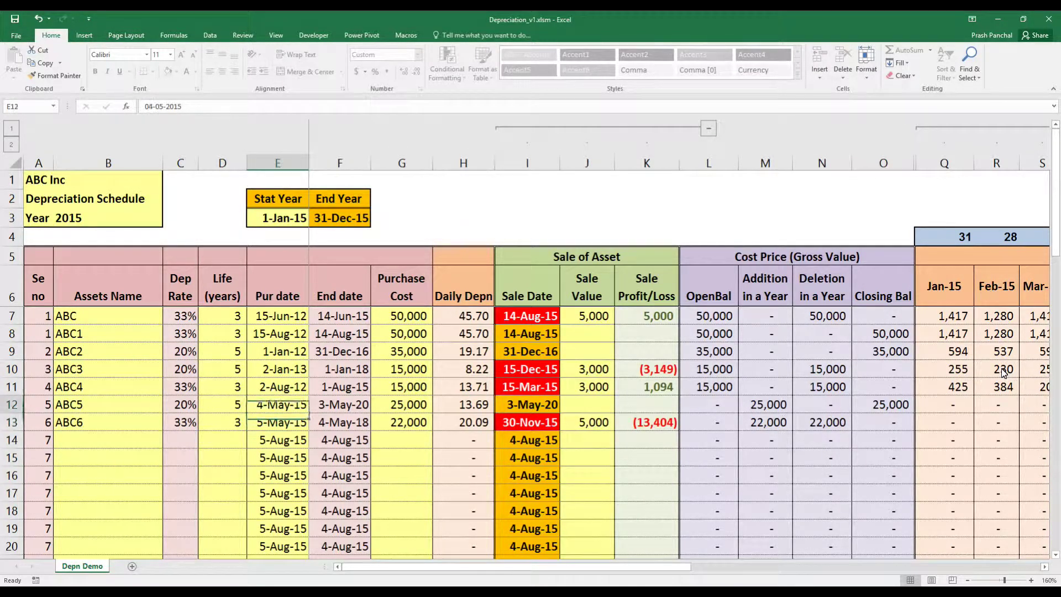
# Step: Compare asset ABC5's purchase date with its end date
pyautogui.press('Down')
pyautogui.press('Up')
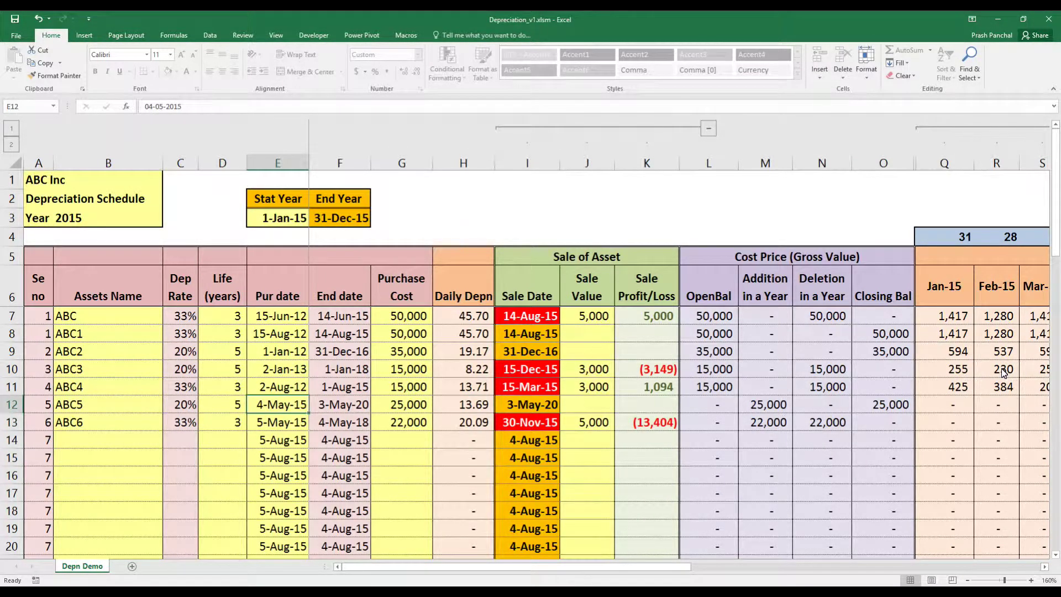
pyautogui.press('Down')
pyautogui.press('Up')
pyautogui.press('Right')
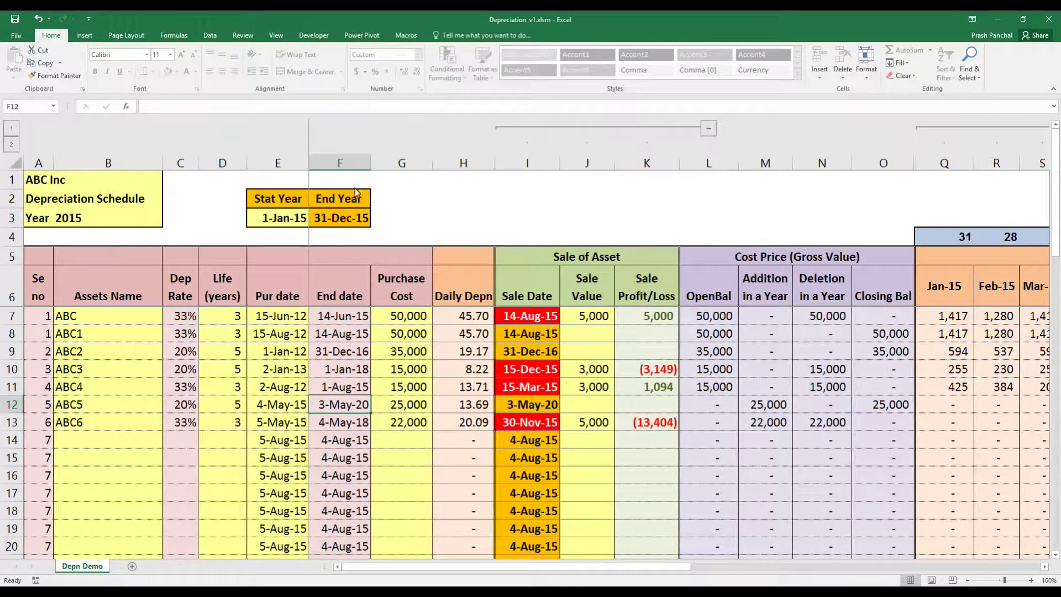
pyautogui.click(373, 163)
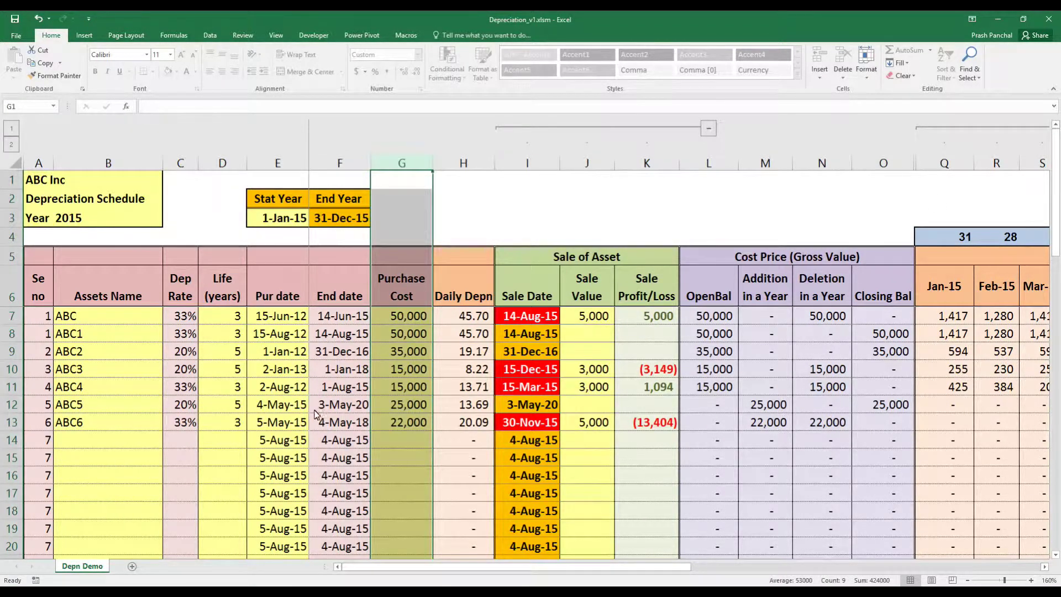
pyautogui.click(337, 410)
pyautogui.hotkey('shift', 'Left')
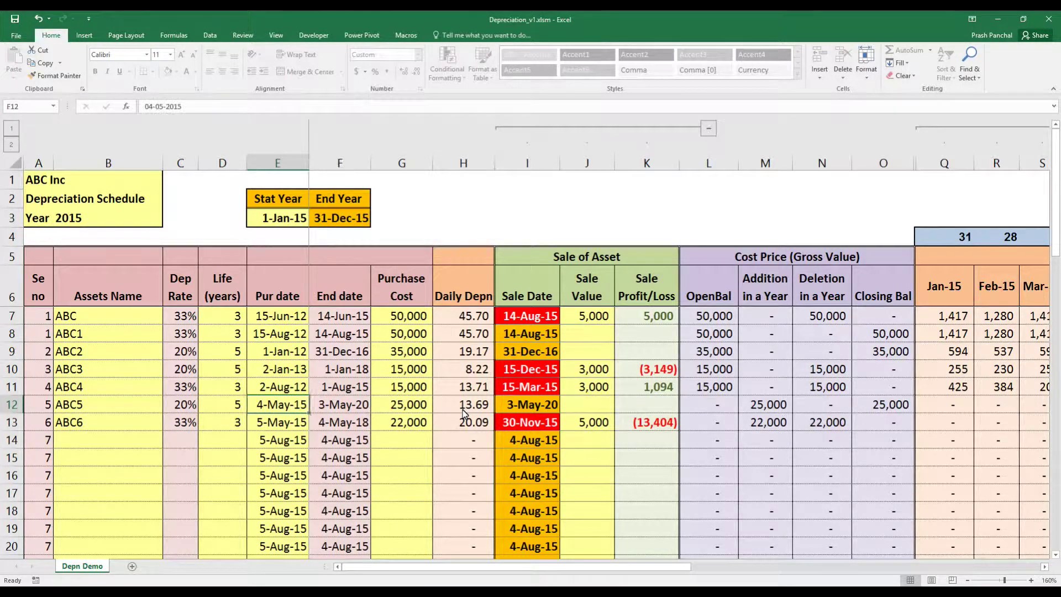
pyautogui.hotkey('shift', 'Right')
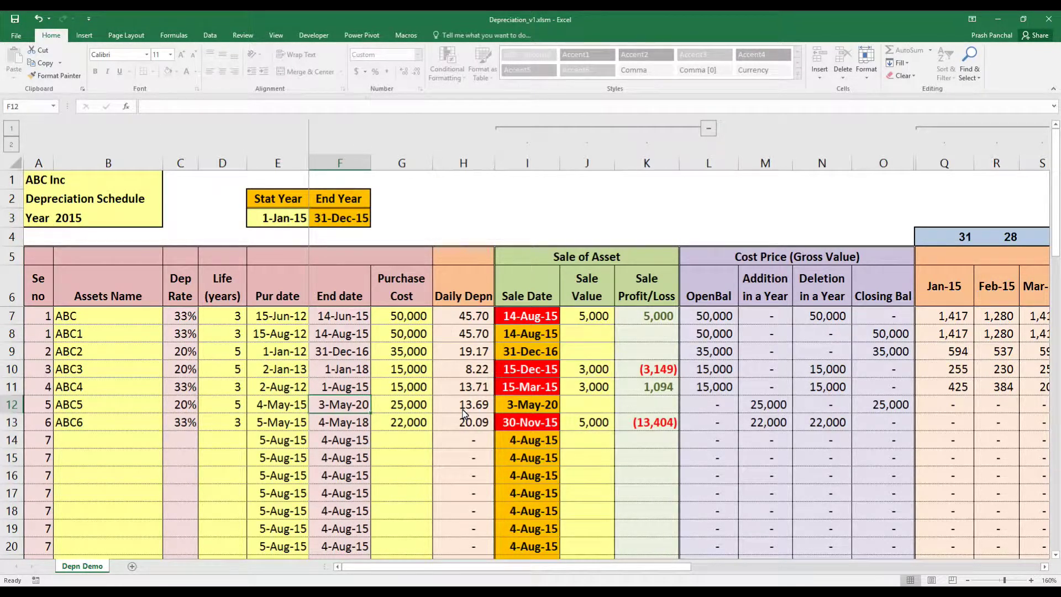
# Step: Follow asset ABC5's row from the end date to its early-2015 depreciation and return to its addition in the year
pyautogui.press('Right')
pyautogui.press('Right')
pyautogui.press('Right')
pyautogui.press('Right')
pyautogui.press('Right')
pyautogui.press('Right')
pyautogui.press('Right')
pyautogui.press('Right')
pyautogui.press('Right')
pyautogui.press('Right')
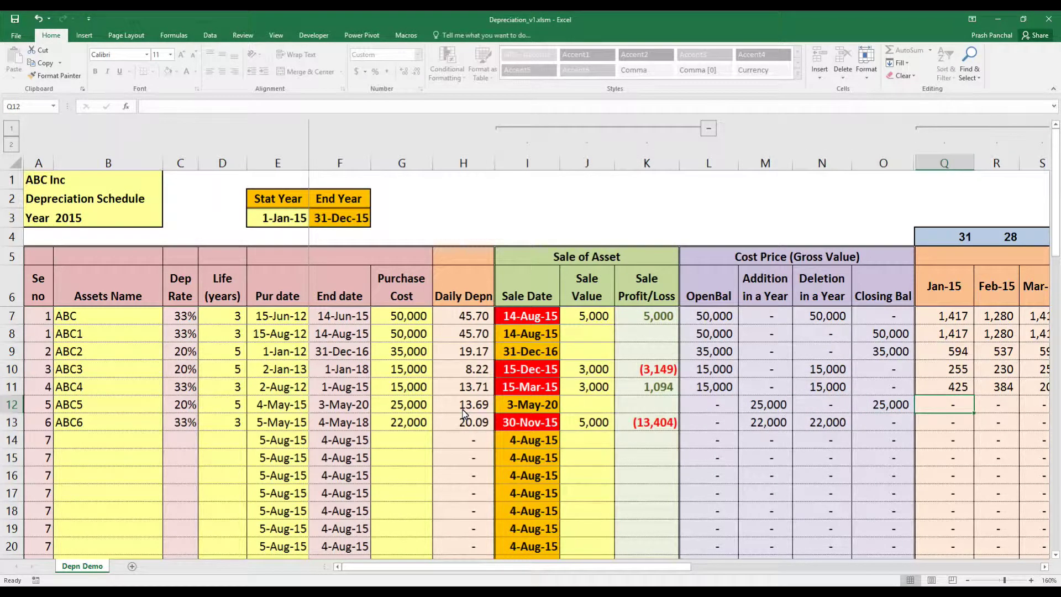
pyautogui.press('Right')
pyautogui.press('Left')
pyautogui.press('Left')
pyautogui.press('Left')
pyautogui.press('Left')
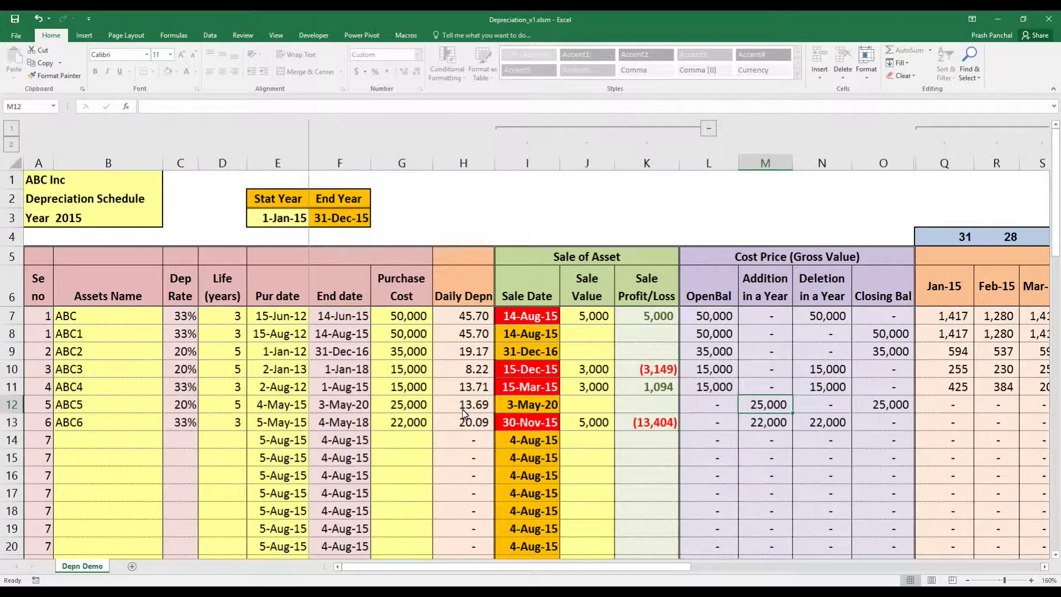
# Step: Compare asset ABC5's purchase cost with its addition in the year under the gross cost price
pyautogui.press('Left')
pyautogui.press('Left')
pyautogui.press('Left')
pyautogui.press('Left')
pyautogui.press('Left')
pyautogui.press('Left')
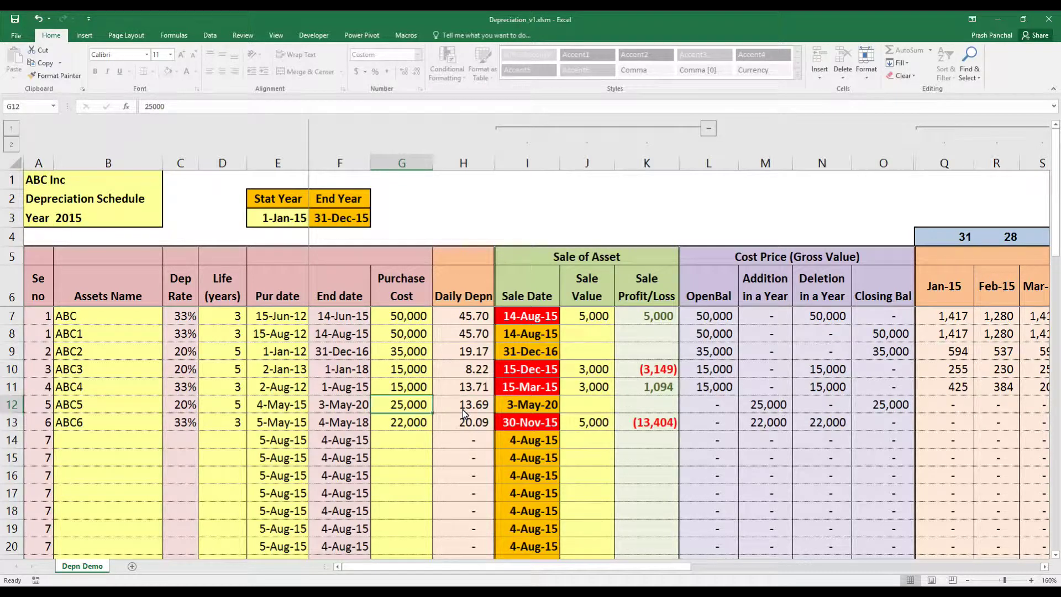
pyautogui.press('Right')
pyautogui.press('Right')
pyautogui.press('Right')
pyautogui.press('Right')
pyautogui.press('Right')
pyautogui.press('Right')
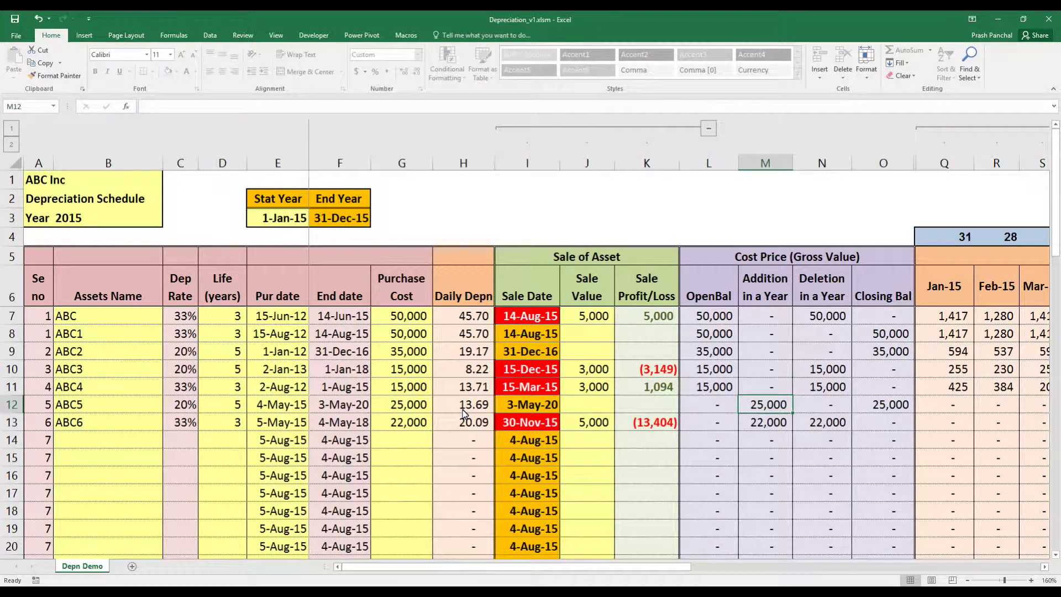
# Step: Examine asset ABC5's Jan-15 and Feb-15 depreciation and return to its purchase date
pyautogui.press('Right')
pyautogui.press('Right')
pyautogui.press('Right')
pyautogui.press('Right')
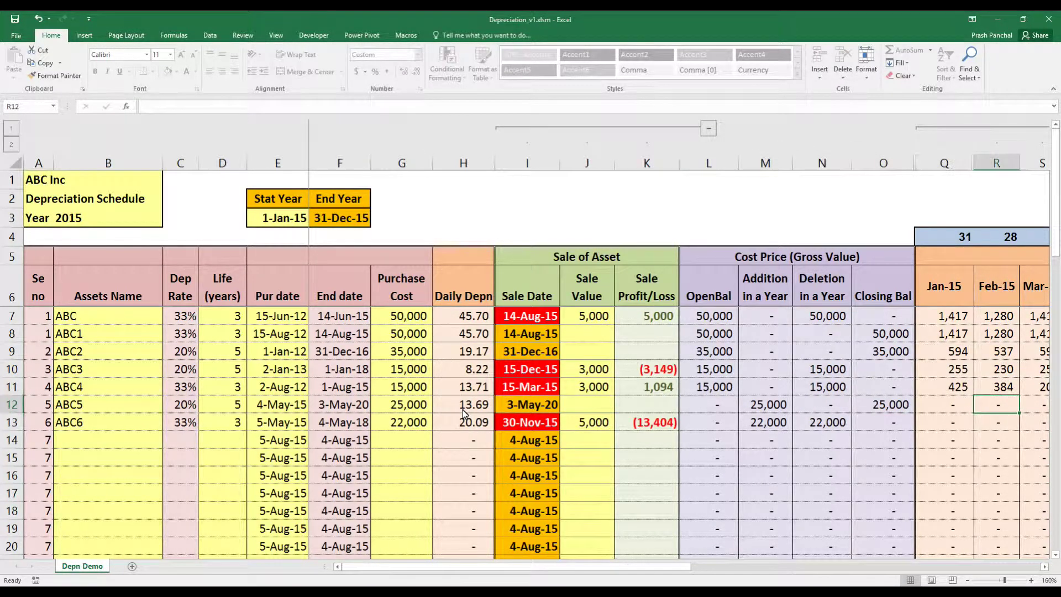
pyautogui.press('Left')
pyautogui.press('Left')
pyautogui.press('Left')
pyautogui.press('Left')
pyautogui.press('Left')
pyautogui.press('Left')
pyautogui.press('Left')
pyautogui.press('Left')
pyautogui.press('Left')
pyautogui.press('Left')
pyautogui.press('Left')
pyautogui.press('Left')
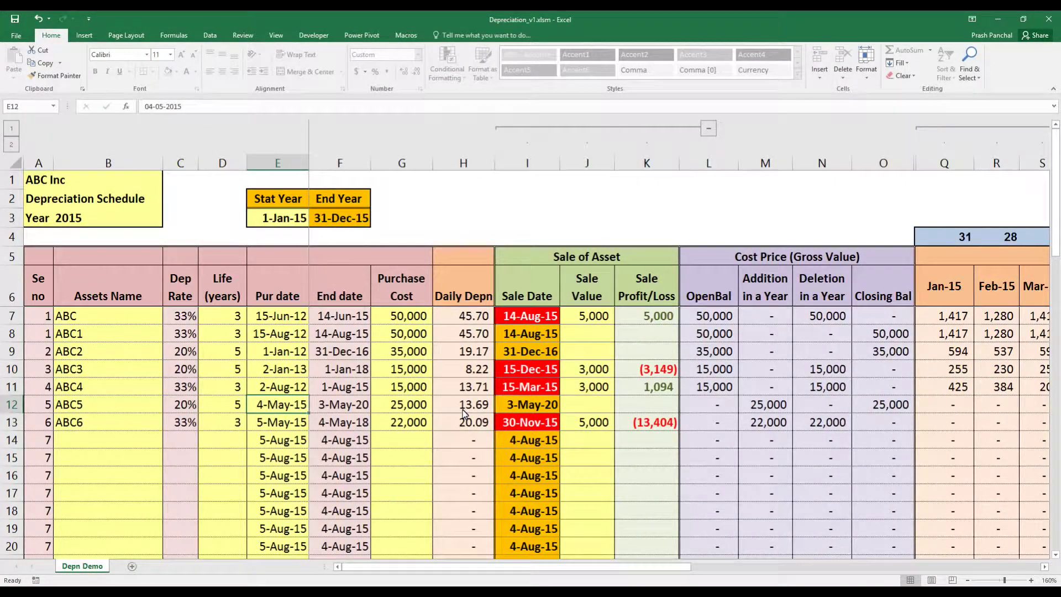
# Step: Recheck asset ABC5's row between its purchase date and the start of the period depreciation
pyautogui.press('Right')
pyautogui.press('Left')
pyautogui.press('Right')
pyautogui.press('Right')
pyautogui.press('Right')
pyautogui.press('Right')
pyautogui.press('Right')
pyautogui.press('Right')
pyautogui.press('Right')
pyautogui.press('Right')
pyautogui.press('Right')
pyautogui.press('Right')
pyautogui.press('Right')
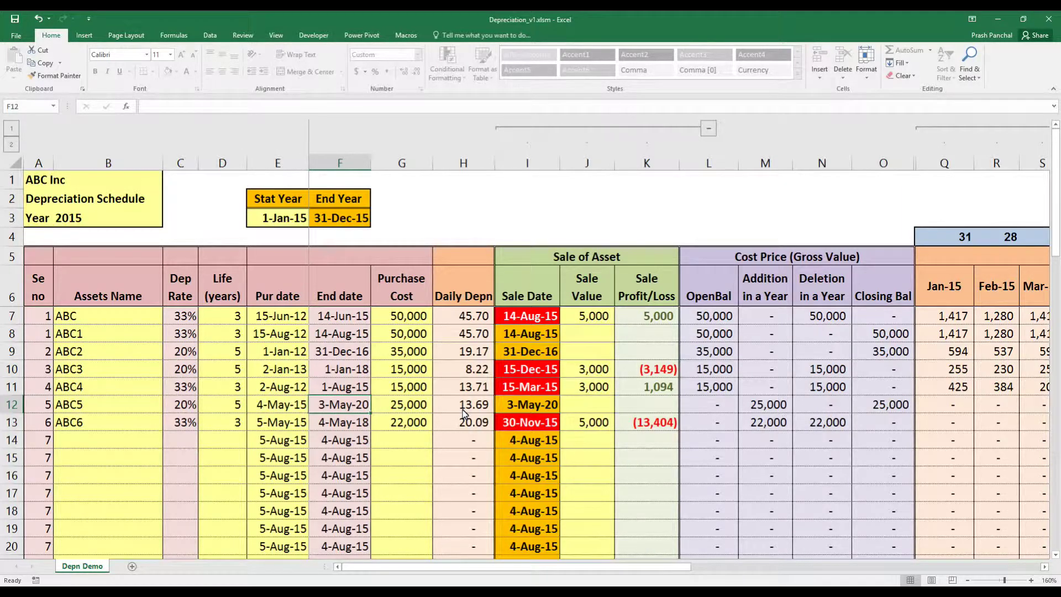
pyautogui.press('Left')
pyautogui.press('Left')
pyautogui.press('Left')
pyautogui.press('Left')
pyautogui.press('Left')
pyautogui.press('Left')
pyautogui.press('Left')
pyautogui.press('Left')
pyautogui.press('Left')
pyautogui.press('Left')
pyautogui.press('Left')
# Step: Follow asset ABC5's row through its sale and gross cost columns to the Aug-15 depreciation
pyautogui.press('Right')
pyautogui.press('Right')
pyautogui.press('Right')
pyautogui.press('Right')
pyautogui.press('Right')
pyautogui.press('Right')
pyautogui.press('Right')
pyautogui.press('Right')
pyautogui.press('Right')
pyautogui.press('Right')
pyautogui.press('Right')
pyautogui.press('Right')
pyautogui.press('Right')
pyautogui.press('Right')
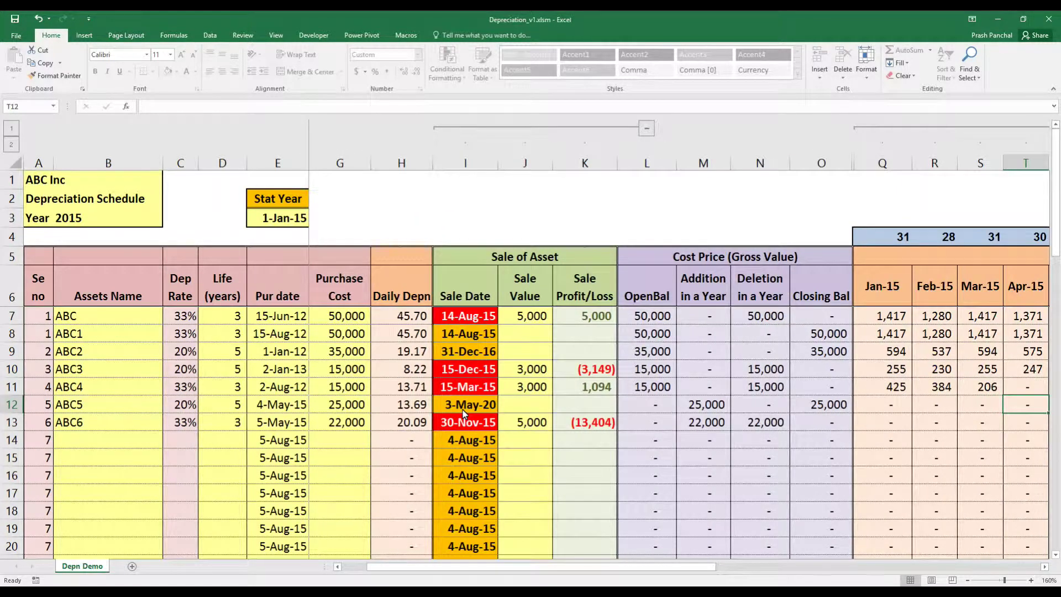
pyautogui.press('Right')
pyautogui.press('Right')
pyautogui.press('Right')
pyautogui.press('Right')
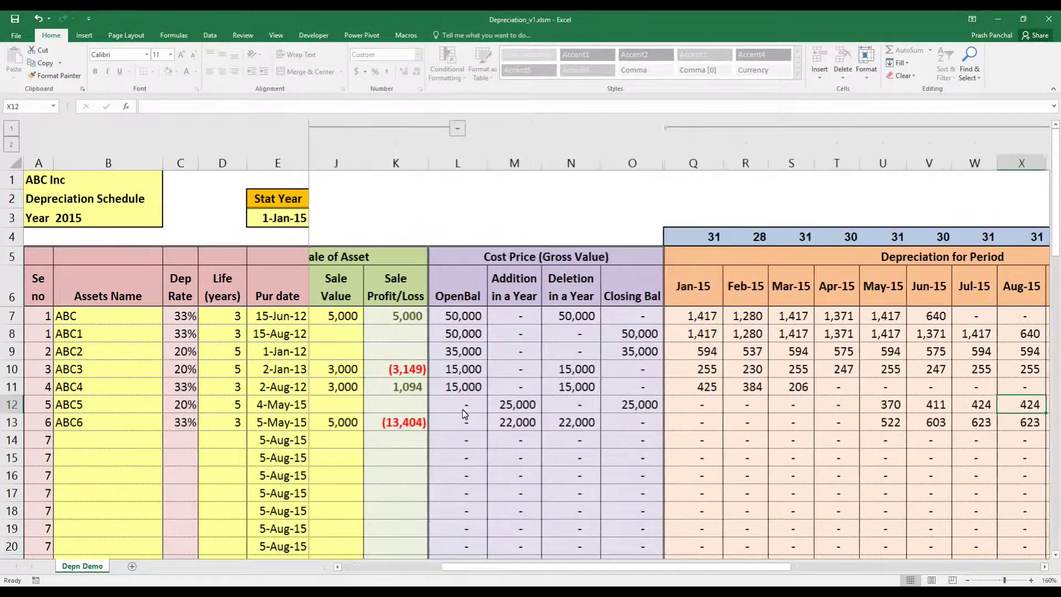
# Step: Examine asset ABC5's monthly depreciation from May-15 to Dec-15, ending at its opening balance after the period depreciation
pyautogui.press('Left')
pyautogui.press('Left')
pyautogui.press('Left')
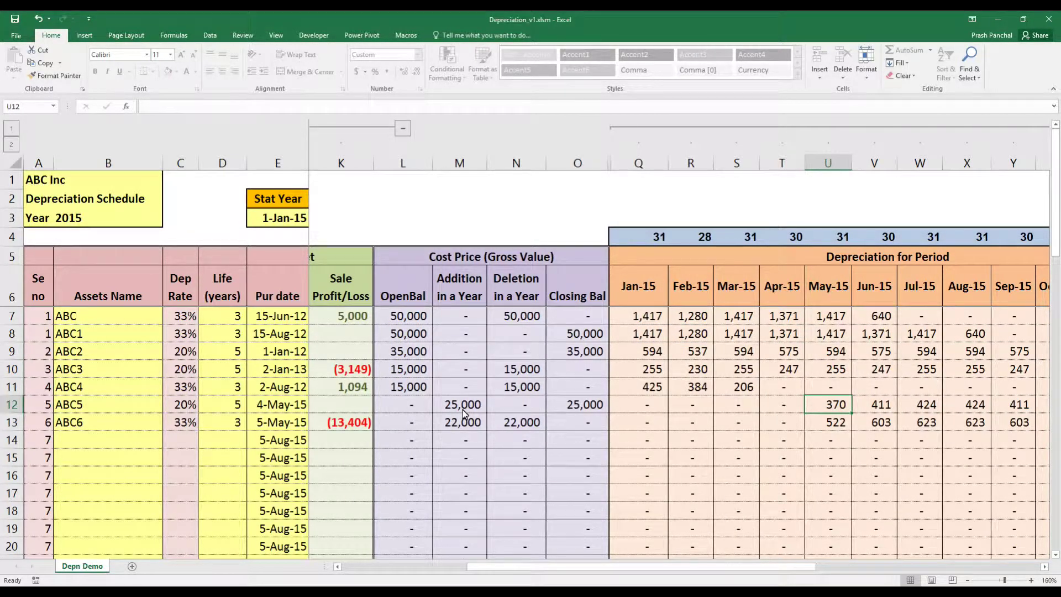
pyautogui.press('Right')
pyautogui.press('Right')
pyautogui.press('Right')
pyautogui.press('Right')
pyautogui.press('Right')
pyautogui.press('Right')
pyautogui.press('Right')
pyautogui.press('Right')
pyautogui.press('Right')
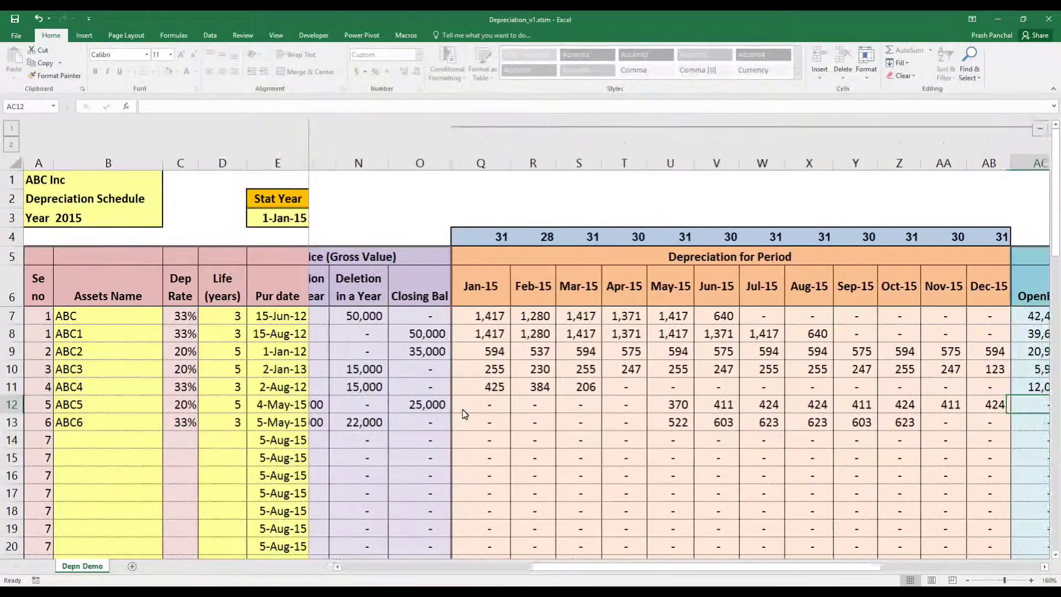
# Step: Return to the start of asset ABC5's row and move down to asset ABC6
pyautogui.press('Left')
pyautogui.press('Left')
pyautogui.press('Left')
pyautogui.press('Left')
pyautogui.press('Left')
pyautogui.press('Left')
pyautogui.press('Left')
pyautogui.press('Left')
pyautogui.press('Left')
pyautogui.press('Left')
pyautogui.press('Left')
pyautogui.press('Left')
pyautogui.press('Left')
pyautogui.press('Left')
pyautogui.press('Left')
pyautogui.press('Left')
pyautogui.press('Left')
pyautogui.press('Left')
pyautogui.press('Left')
pyautogui.press('Left')
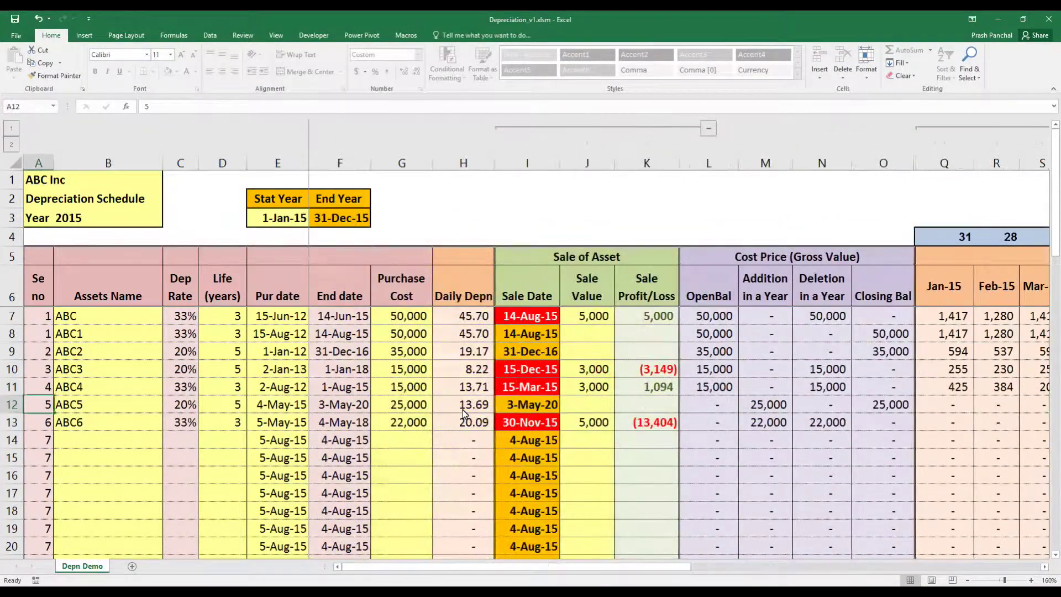
pyautogui.press('Down')
# Step: Check asset ABC6's purchase date, end date and purchase cost
pyautogui.press('Right')
pyautogui.press('Right')
pyautogui.press('Right')
pyautogui.press('Right')
pyautogui.press('Right')
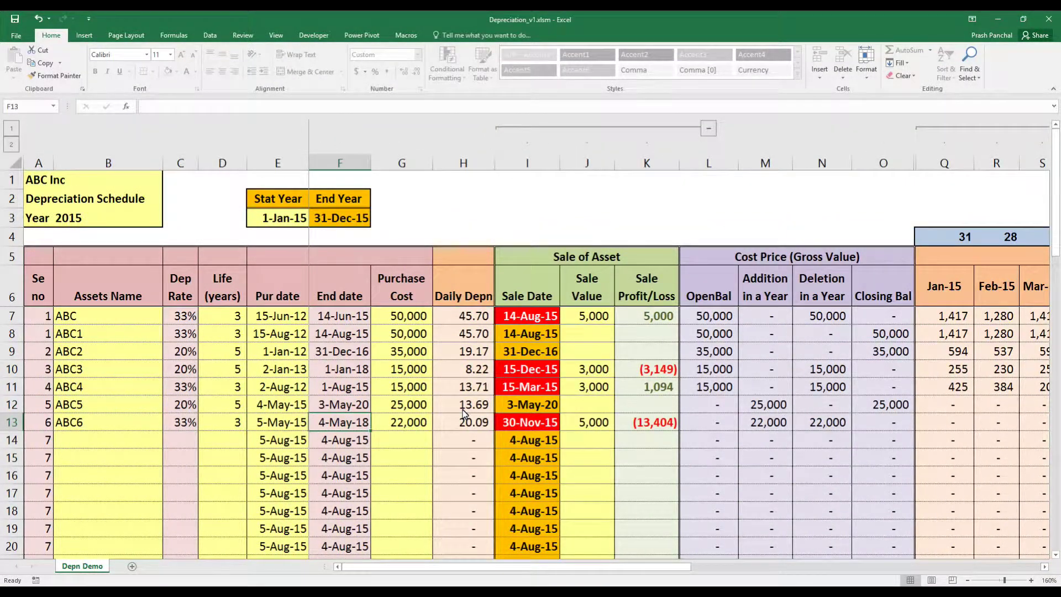
pyautogui.press('Left')
pyautogui.press('Right')
pyautogui.press('Right')
pyautogui.press('Right')
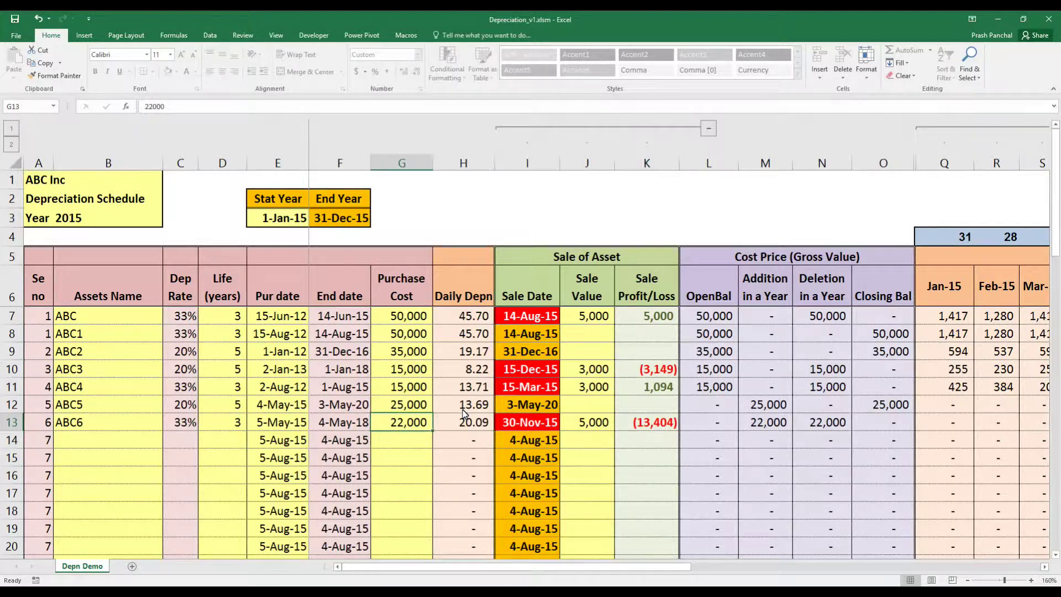
pyautogui.press('Right')
pyautogui.press('Left')
pyautogui.press('Left')
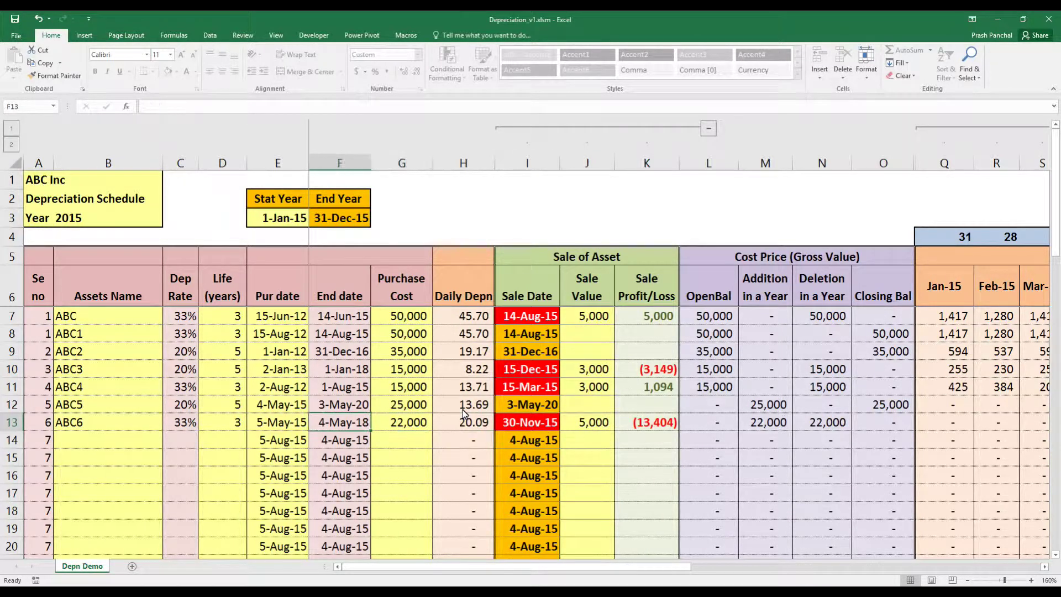
pyautogui.press('Left')
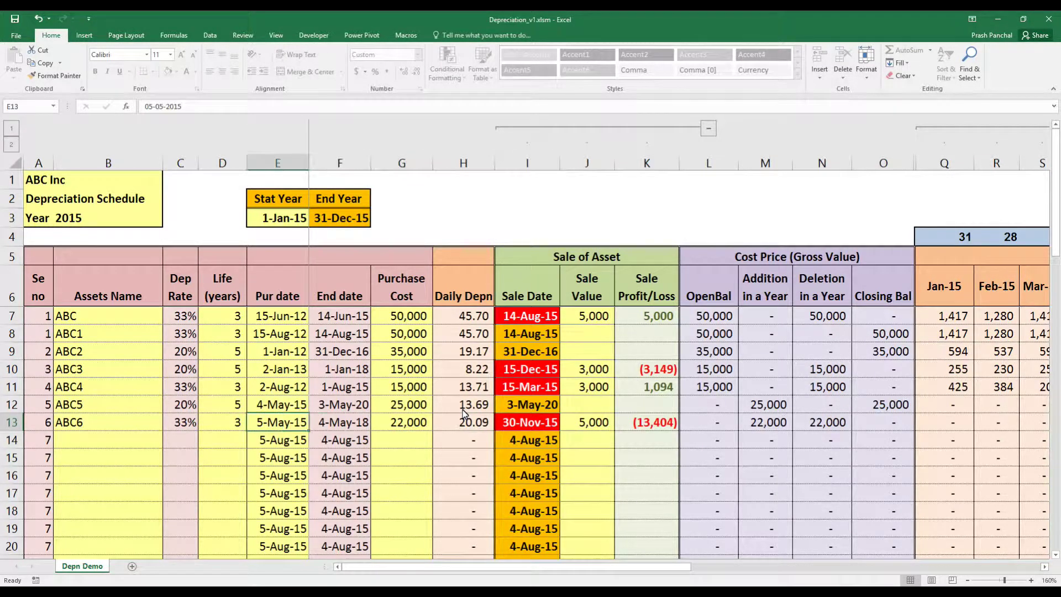
pyautogui.press('Right')
pyautogui.press('Left')
pyautogui.press('Left')
pyautogui.press('Right')
pyautogui.press('Right')
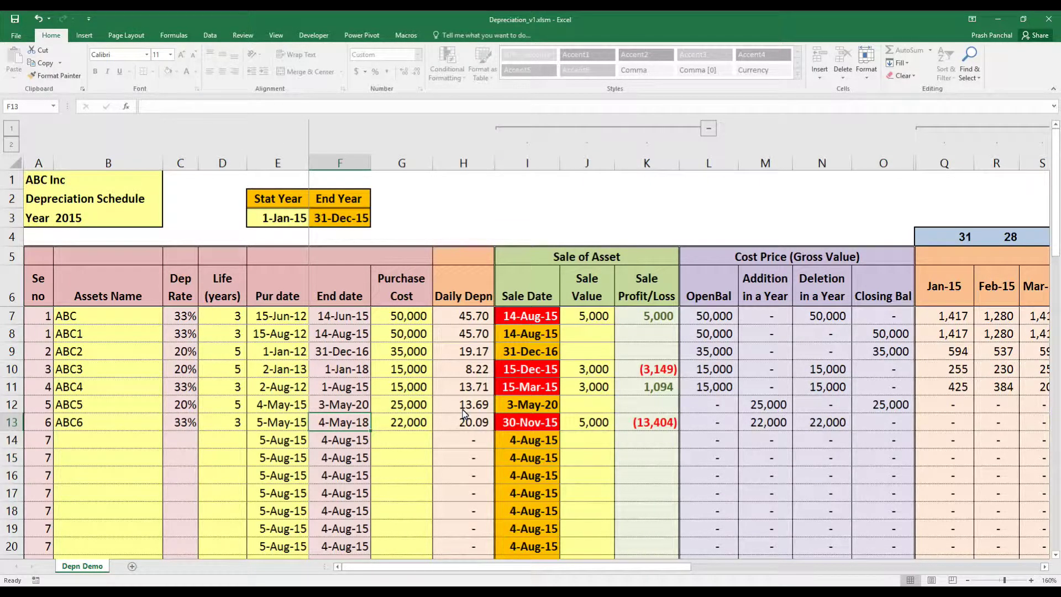
# Step: Review asset ABC6's sale date, sale value and sale profit or loss, and return to its daily depreciation
pyautogui.press('Right')
pyautogui.press('Right')
pyautogui.press('Right')
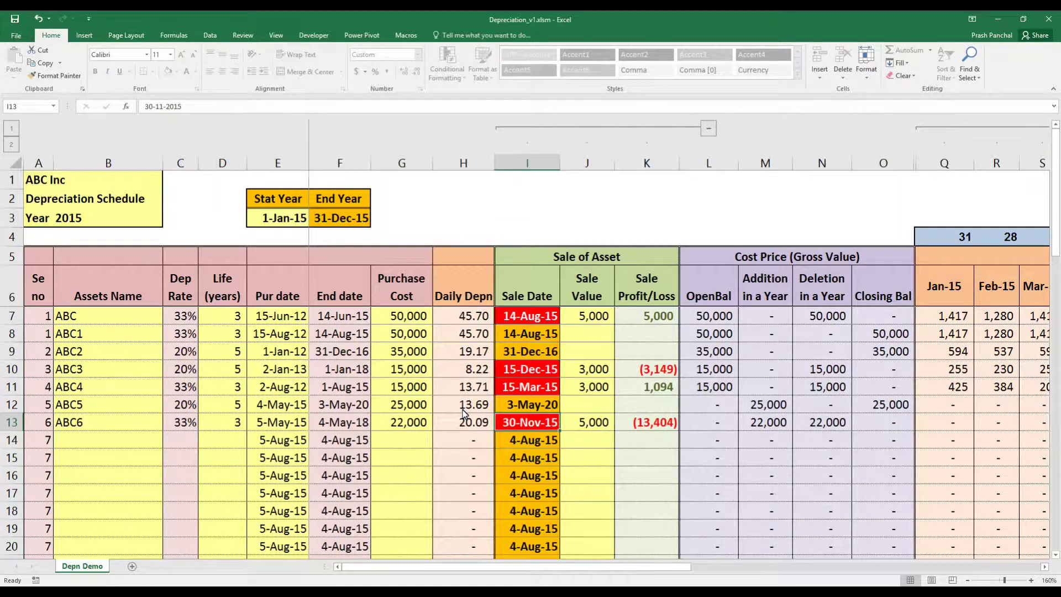
pyautogui.press('Right')
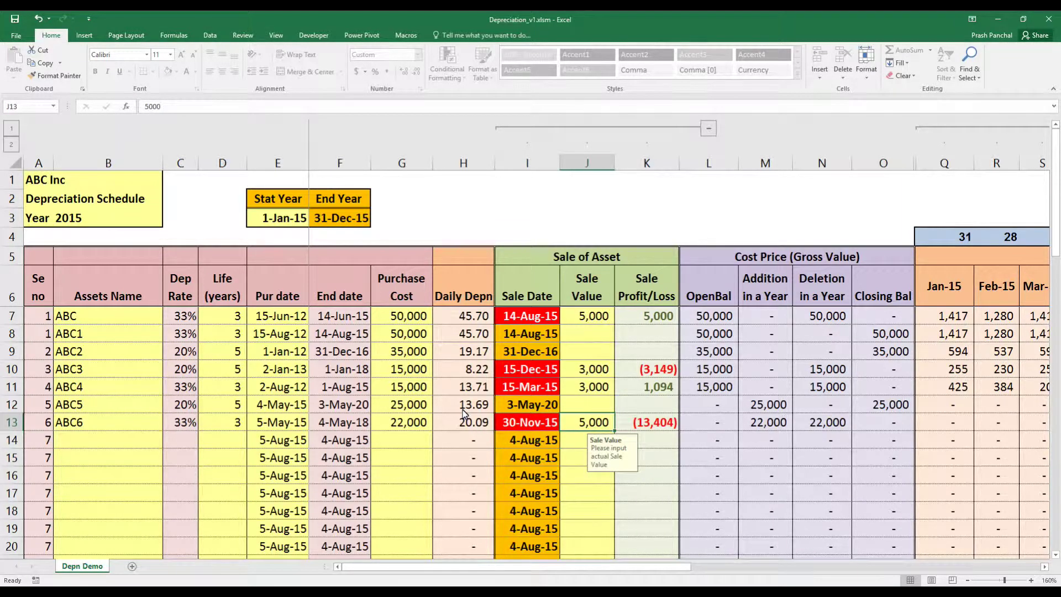
pyautogui.press('Right')
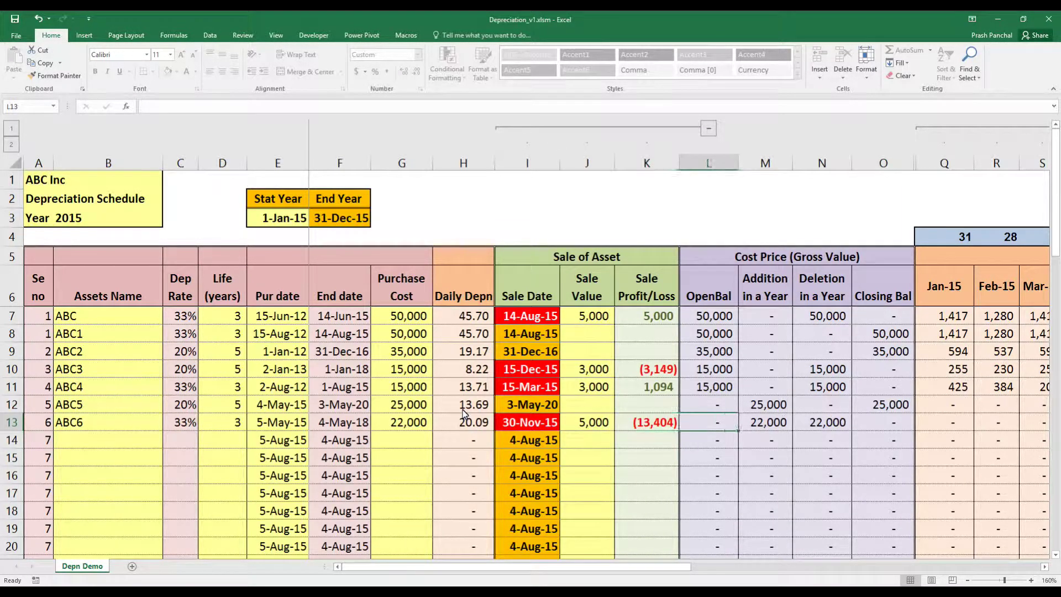
pyautogui.press('Left')
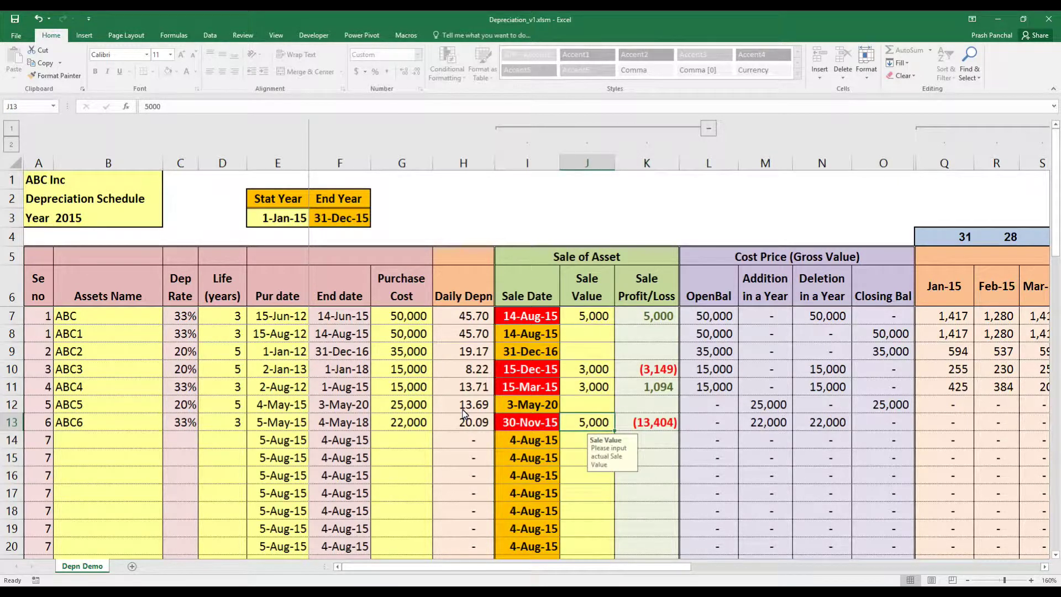
pyautogui.press('Right')
pyautogui.press('Left')
pyautogui.press('Left')
pyautogui.press('Left')
pyautogui.press('Left')
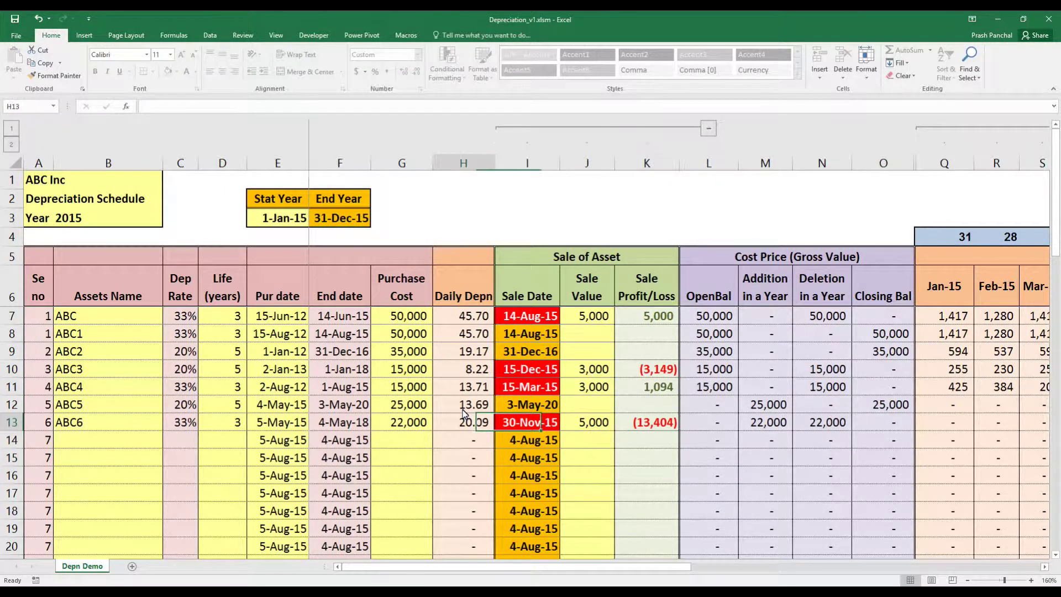
# Step: Check the addition in the year under Cost Price (Gross Value) for asset ABC6
pyautogui.press('Right')
pyautogui.press('Right')
pyautogui.press('Right')
pyautogui.press('Right')
pyautogui.press('Right')
pyautogui.press('Right')
pyautogui.press('Right')
pyautogui.press('Left')
pyautogui.press('Right')
pyautogui.press('Left')
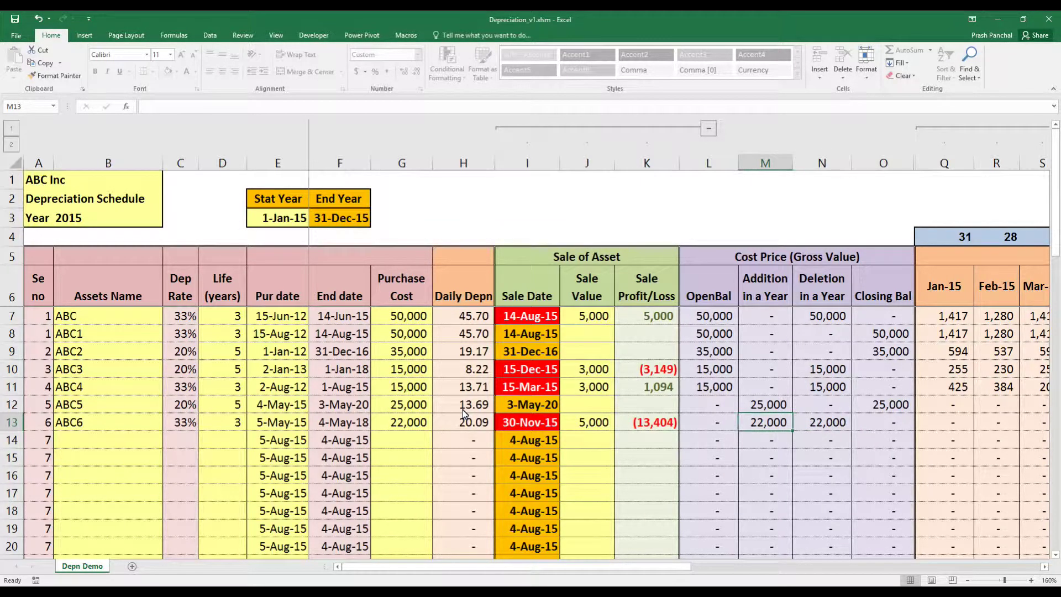
pyautogui.press('Down')
pyautogui.press('Up')
# Step: Check asset ABC6's deletion in the year and its closing gross value
pyautogui.press('Right')
pyautogui.press('Left')
pyautogui.press('Right')
pyautogui.press('Right')
pyautogui.press('Right')
pyautogui.press('Right')
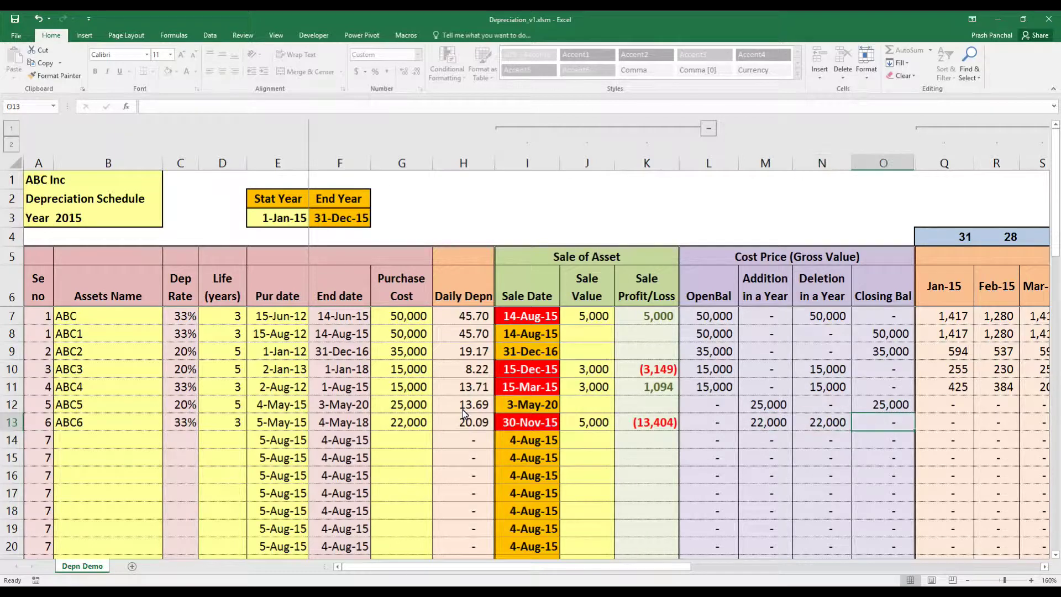
pyautogui.press('Right')
# Step: Go back along asset ABC6's row from the gross value columns, ending at its daily depreciation
pyautogui.press('Left')
pyautogui.press('Left')
pyautogui.press('Left')
pyautogui.press('Left')
pyautogui.press('Left')
pyautogui.press('Left')
pyautogui.press('Left')
pyautogui.press('Left')
pyautogui.press('Left')
pyautogui.press('Left')
pyautogui.press('Left')
pyautogui.press('Left')
pyautogui.press('Left')
pyautogui.press('Left')
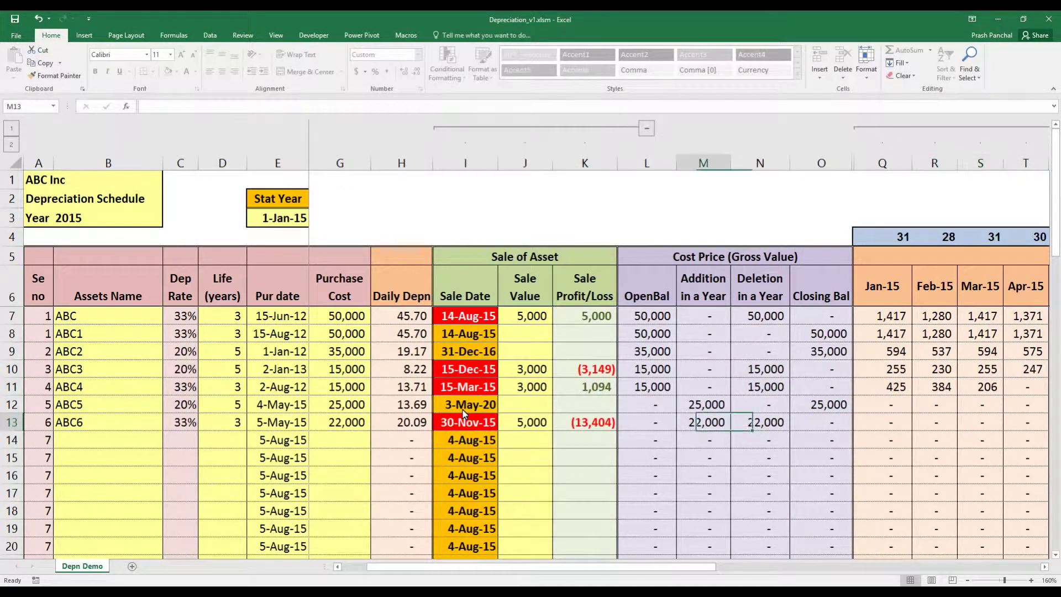
pyautogui.press('Right')
pyautogui.press('Right')
pyautogui.press('Right')
pyautogui.press('Right')
pyautogui.press('Right')
pyautogui.press('Right')
pyautogui.press('Right')
pyautogui.press('Right')
pyautogui.press('Right')
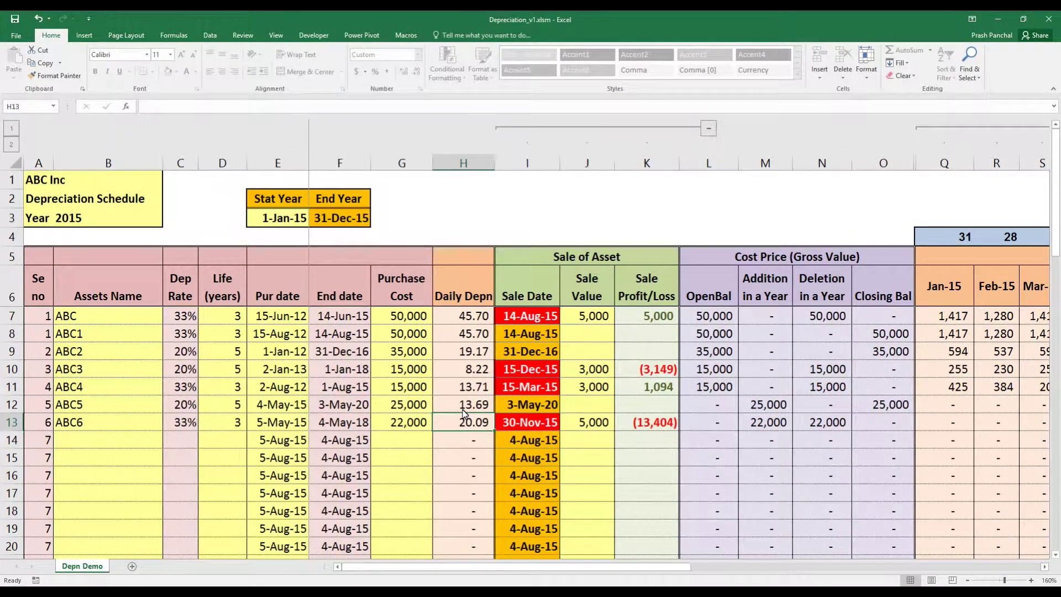
# Step: Return to asset ABC6's purchase date
pyautogui.press('Left')
pyautogui.press('Left')
pyautogui.press('Left')
pyautogui.press('Left')
pyautogui.press('Left')
pyautogui.press('Left')
pyautogui.press('Left')
pyautogui.press('Left')
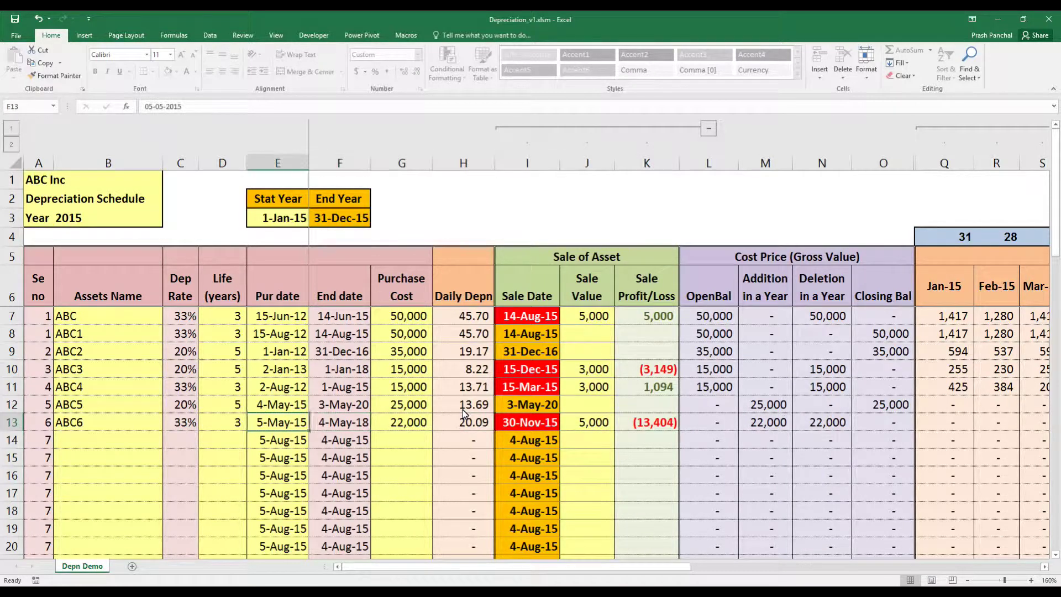
# Step: Review asset ABC6's purchase cost, daily depreciation, sale date and sale value
pyautogui.press('Right')
pyautogui.press('Right')
pyautogui.press('Right')
pyautogui.press('Right')
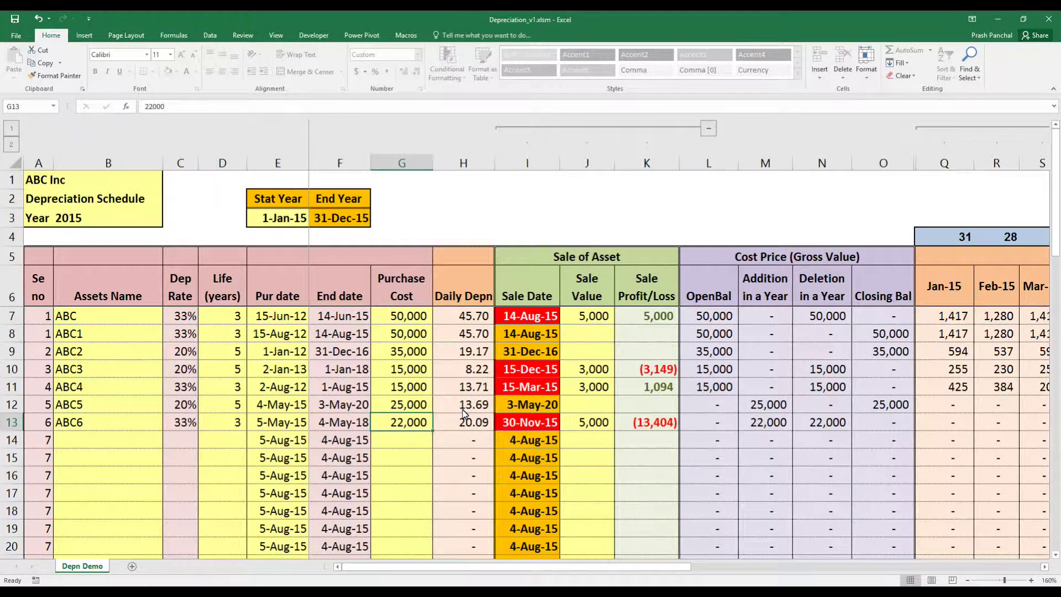
pyautogui.press('Right')
pyautogui.press('Right')
pyautogui.press('Right')
pyautogui.press('Right')
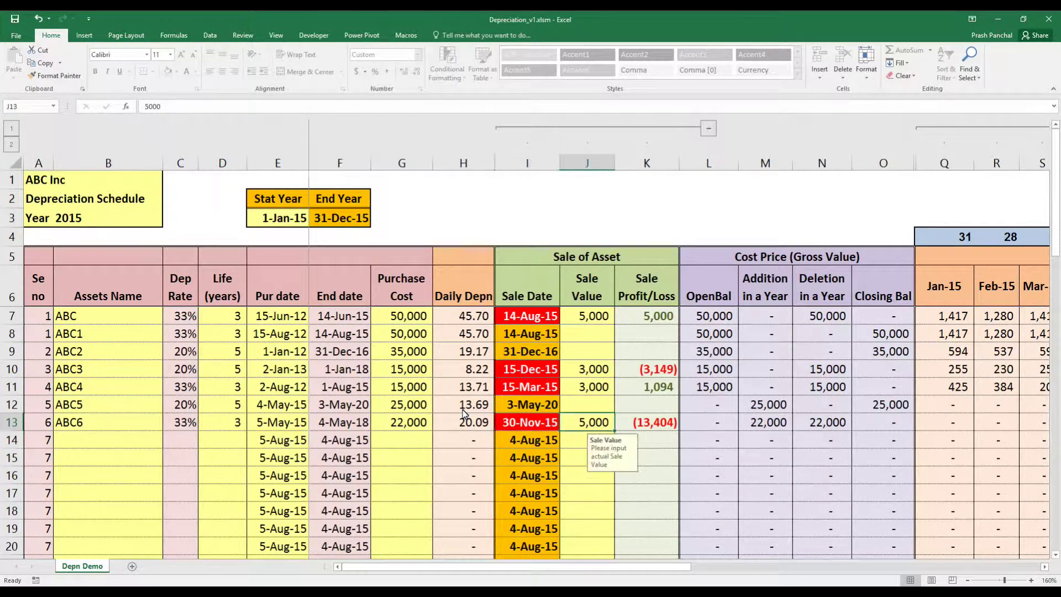
# Step: Follow asset ABC6's row past the gross value columns and examine its monthly depreciation up to Oct-15
pyautogui.press('Right')
pyautogui.press('Right')
pyautogui.press('Right')
pyautogui.press('Right')
pyautogui.press('Right')
pyautogui.press('Right')
pyautogui.press('Right')
pyautogui.press('Right')
pyautogui.press('Right')
pyautogui.press('Right')
pyautogui.press('Right')
pyautogui.press('Right')
pyautogui.press('Right')
pyautogui.press('Right')
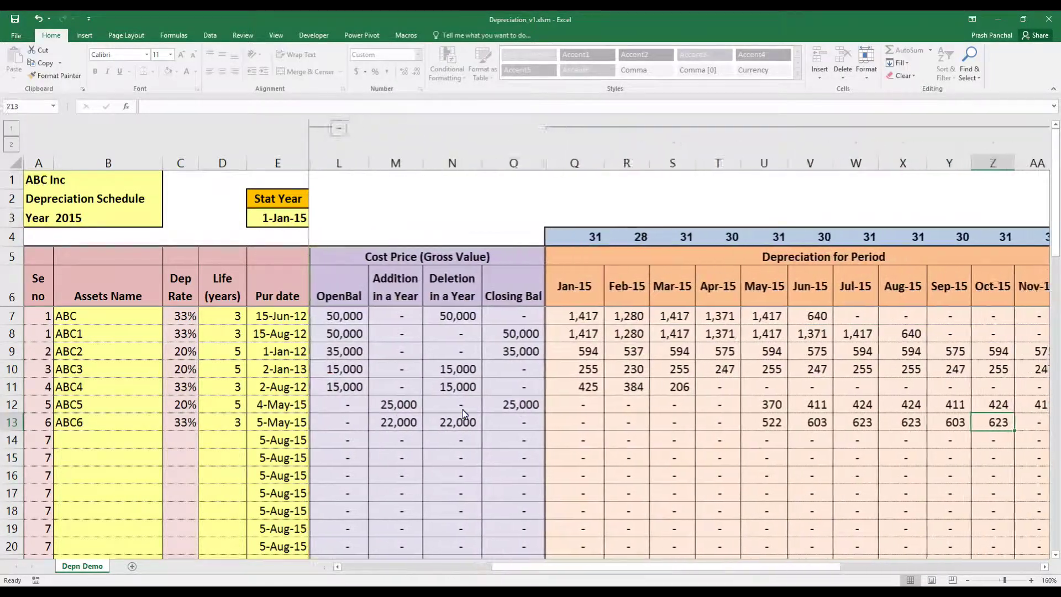
# Step: Check asset ABC6's depreciation expense addition and deletion under Accumulated Depreciation
pyautogui.press('Right')
pyautogui.press('Right')
pyautogui.press('Right')
pyautogui.press('Right')
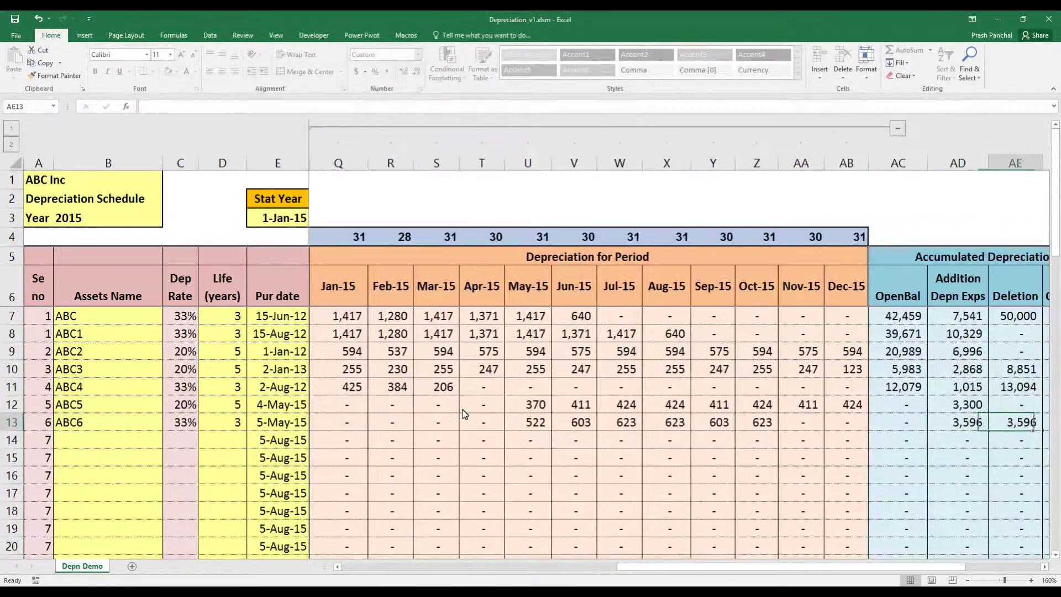
pyautogui.press('Right')
pyautogui.press('Left')
pyautogui.press('Right')
pyautogui.press('Left')
# Step: Return to the serial number at the start of asset ABC6's row
pyautogui.press('Left')
pyautogui.press('Left')
pyautogui.press('Left')
pyautogui.press('Left')
pyautogui.press('Left')
pyautogui.press('Left')
pyautogui.press('Left')
pyautogui.press('Left')
pyautogui.press('Left')
pyautogui.press('Left')
pyautogui.press('Left')
pyautogui.press('Left')
pyautogui.press('Left')
pyautogui.press('Left')
pyautogui.press('Left')
pyautogui.press('Left')
pyautogui.press('Left')
pyautogui.press('Left')
pyautogui.press('Left')
pyautogui.press('Left')
pyautogui.press('Left')
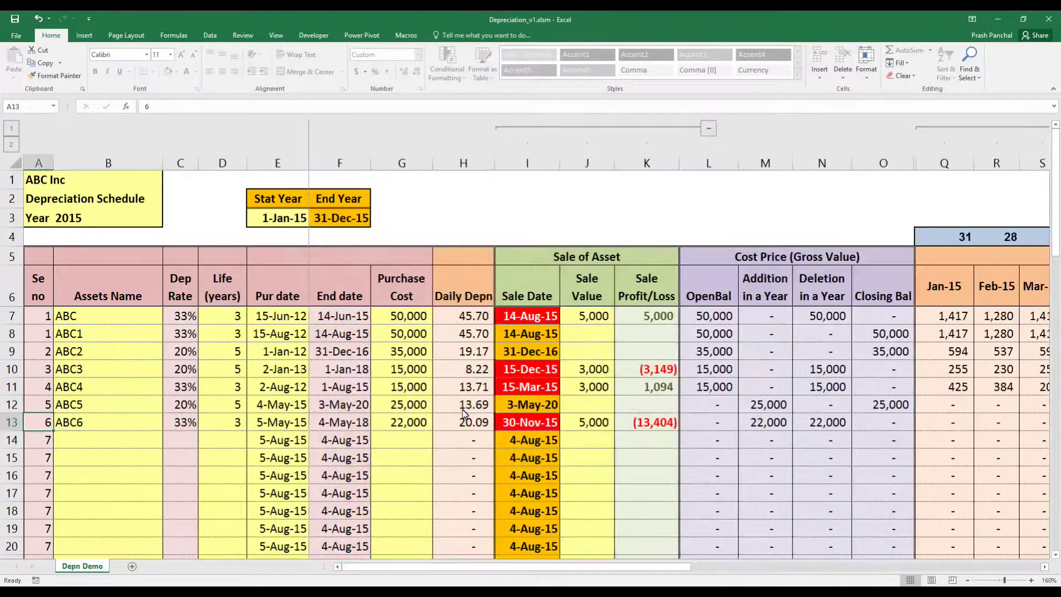
# Step: Review asset ABC6's whole row again, through the Nov-15 and Dec-15 depreciation to the accumulated depreciation
pyautogui.press('Right')
pyautogui.press('Right')
pyautogui.press('Right')
pyautogui.press('Right')
pyautogui.press('Right')
pyautogui.press('Right')
pyautogui.press('Right')
pyautogui.press('Right')
pyautogui.press('Right')
pyautogui.press('Right')
pyautogui.press('Right')
pyautogui.press('Right')
pyautogui.press('Right')
pyautogui.press('Right')
pyautogui.press('Right')
pyautogui.press('Right')
pyautogui.press('Right')
pyautogui.press('Right')
pyautogui.press('Right')
pyautogui.press('Right')
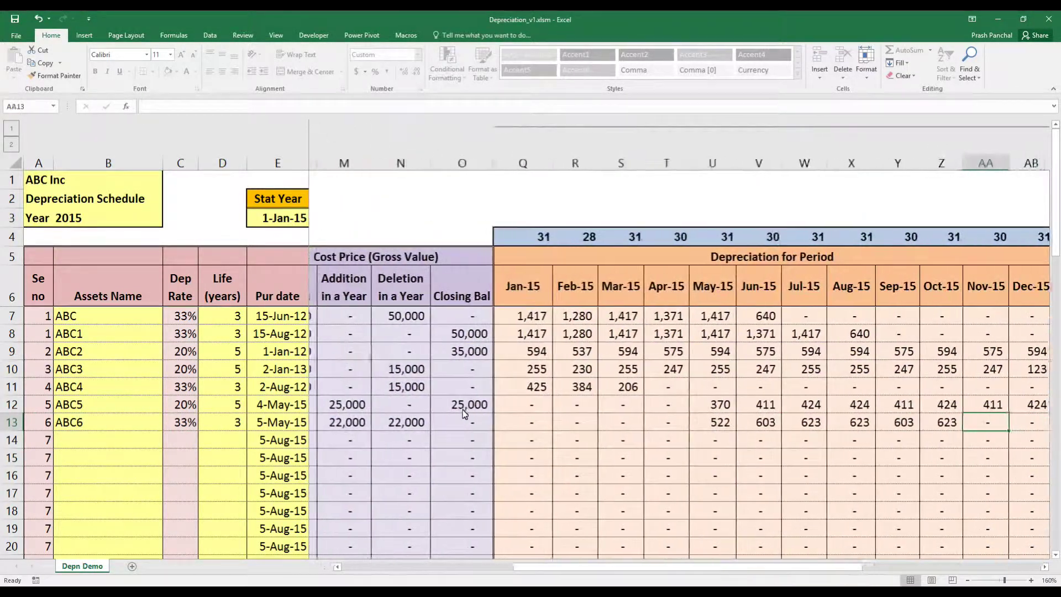
pyautogui.press('Right')
pyautogui.press('Right')
pyautogui.press('Right')
pyautogui.press('Right')
# Step: Go back from asset ABC6's accumulated depreciation to the start of its row
pyautogui.press('Left')
pyautogui.press('Left')
pyautogui.press('Left')
pyautogui.press('Left')
pyautogui.press('Left')
pyautogui.press('Left')
pyautogui.press('Left')
pyautogui.press('Left')
pyautogui.press('Left')
pyautogui.press('Left')
pyautogui.press('Left')
pyautogui.press('Left')
pyautogui.press('Left')
pyautogui.press('Left')
pyautogui.press('Left')
pyautogui.press('Left')
pyautogui.press('Left')
pyautogui.press('Left')
pyautogui.press('Left')
pyautogui.press('Left')
pyautogui.press('Left')
pyautogui.press('Left')
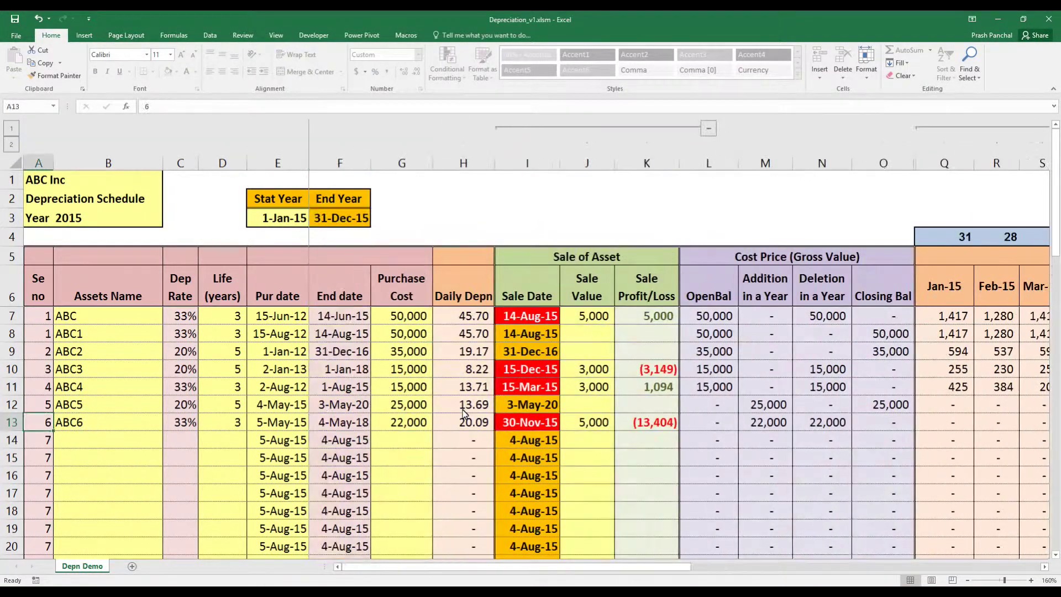
# Step: Compare asset ABC6's purchase date with the one in the unused row below it
pyautogui.press('Right')
pyautogui.press('Right')
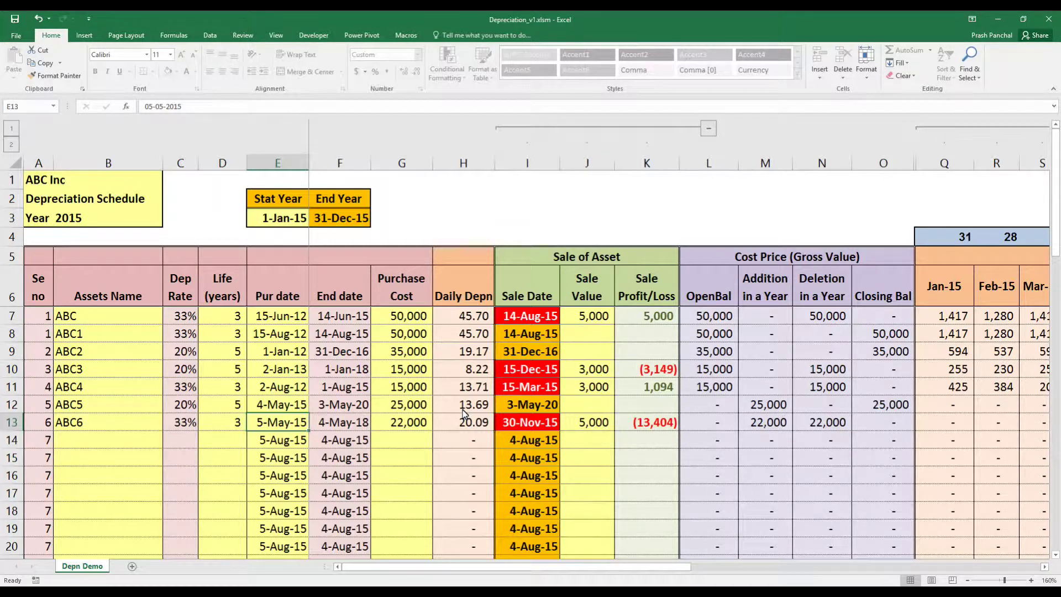
pyautogui.press('Down')
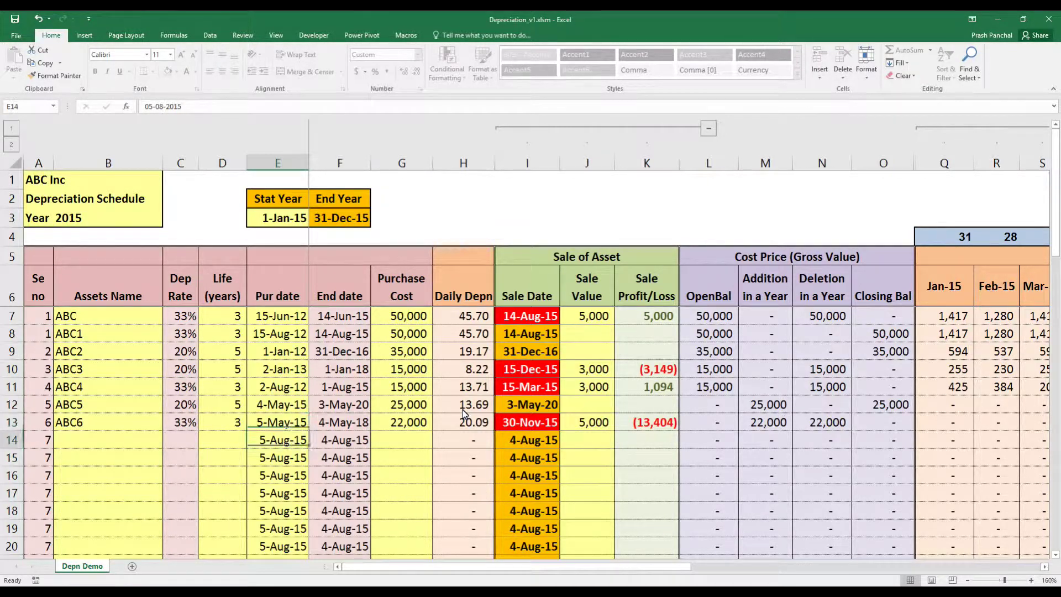
pyautogui.press('Up')
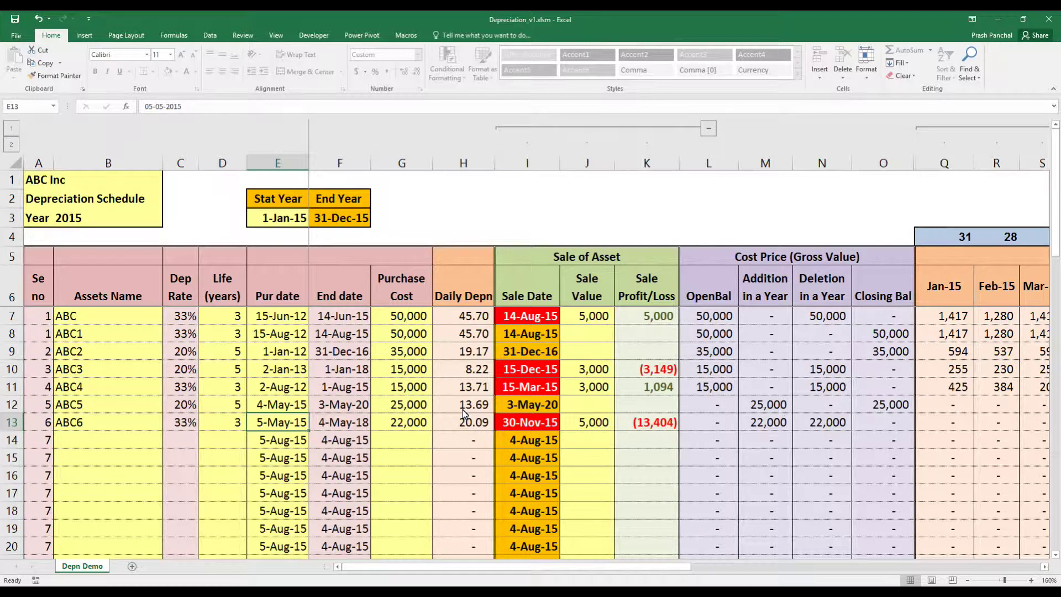
# Step: Compare the additions in the year for assets ABC, ABC5 and ABC6 in the gross value section
pyautogui.click(751, 320)
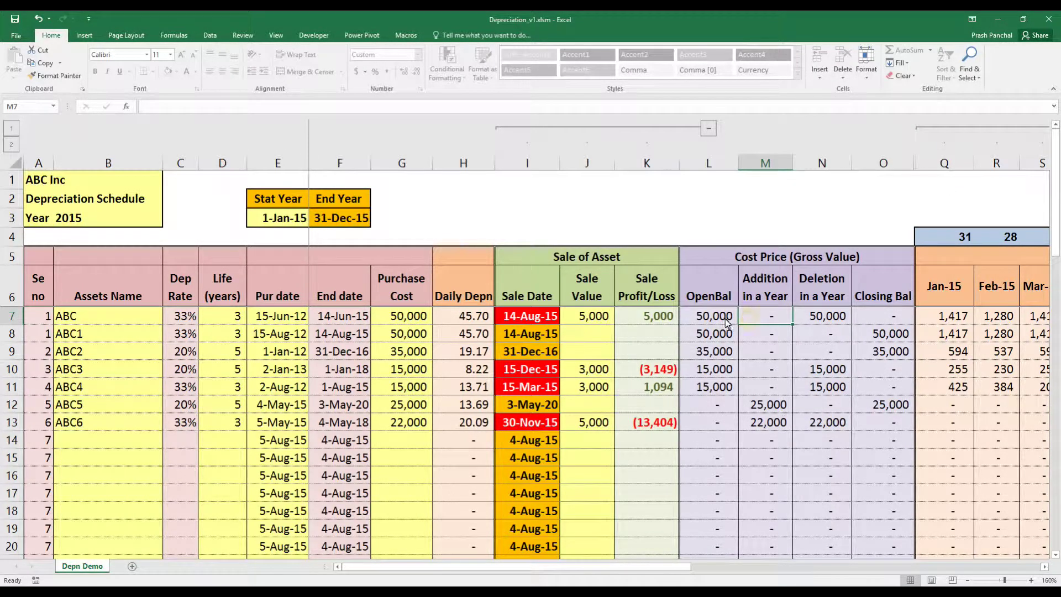
pyautogui.click(768, 407)
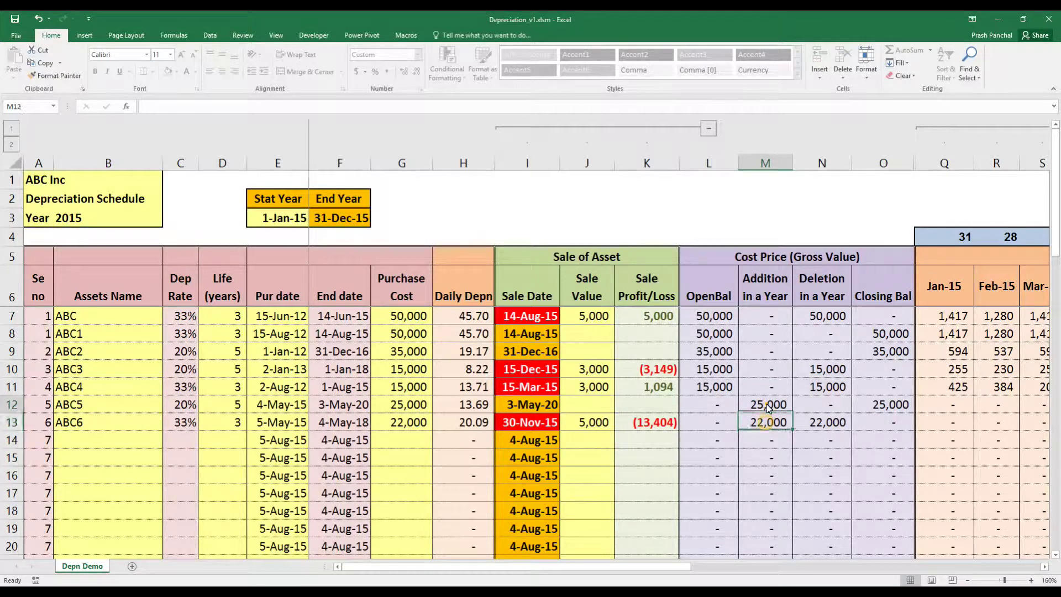
pyautogui.click(760, 405)
pyautogui.click(757, 428)
pyautogui.click(760, 407)
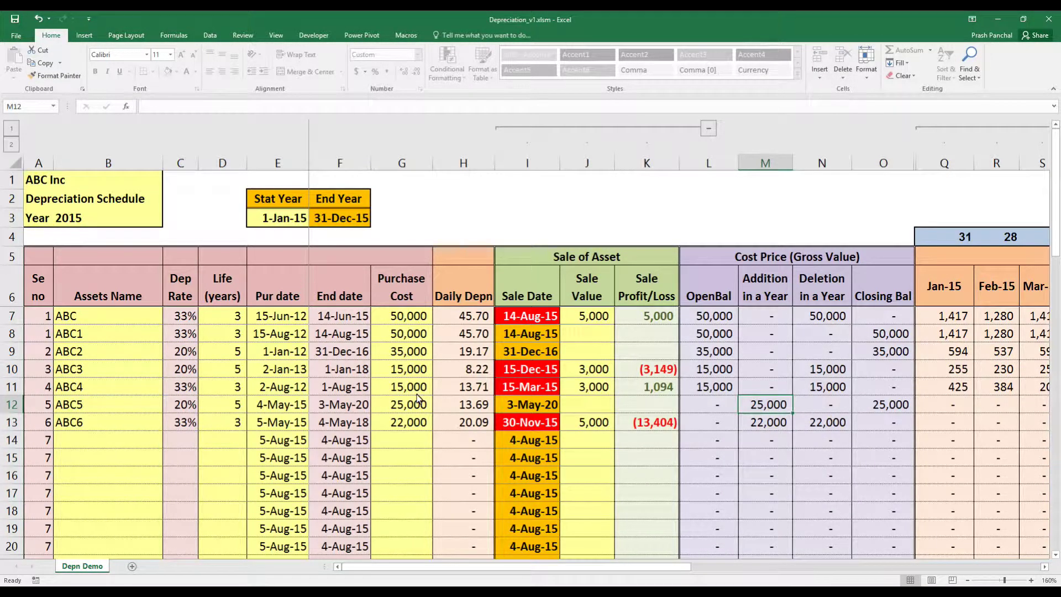
# Step: Look through the unused asset rows below ABC6 in the schedule
pyautogui.scroll(-7, 418, 398)
pyautogui.scroll(6, 409, 407)
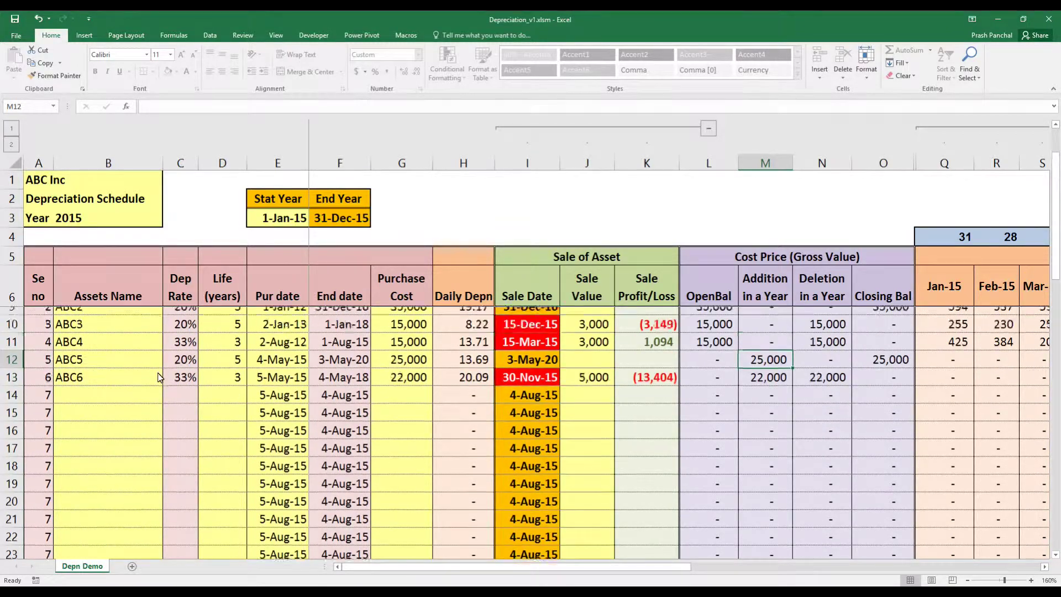
pyautogui.scroll(-12, 230, 408)
pyautogui.scroll(4, 232, 411)
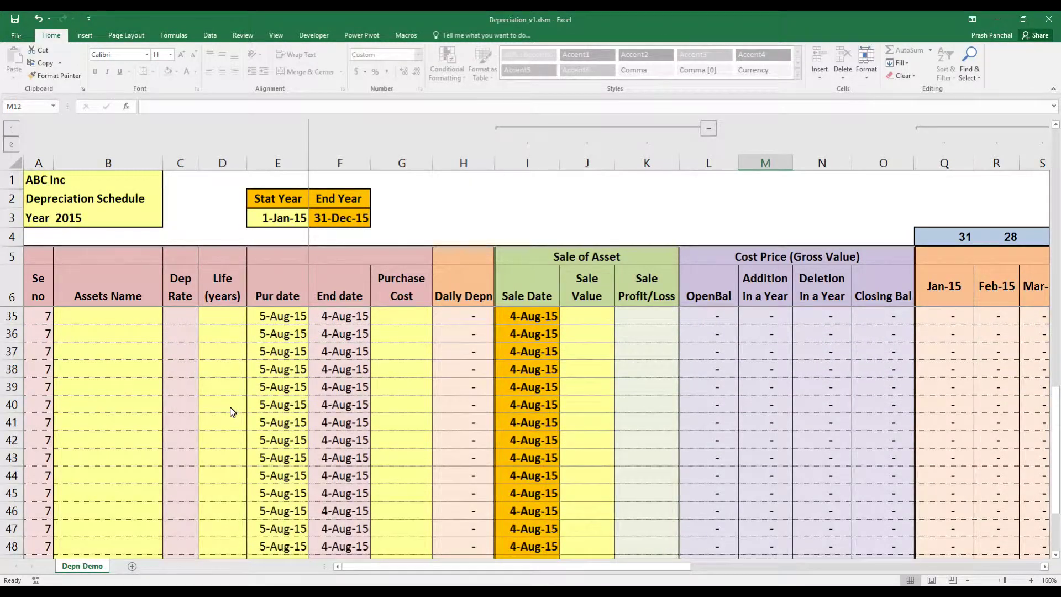
# Step: Scan the empty asset rows further down the schedule and return to the first asset, ABC
pyautogui.scroll(-3, 232, 412)
pyautogui.moveTo(470, 567); pyautogui.dragTo(488, 567)
pyautogui.scroll(12, 990, 474)
pyautogui.moveTo(933, 572); pyautogui.dragTo(553, 577)
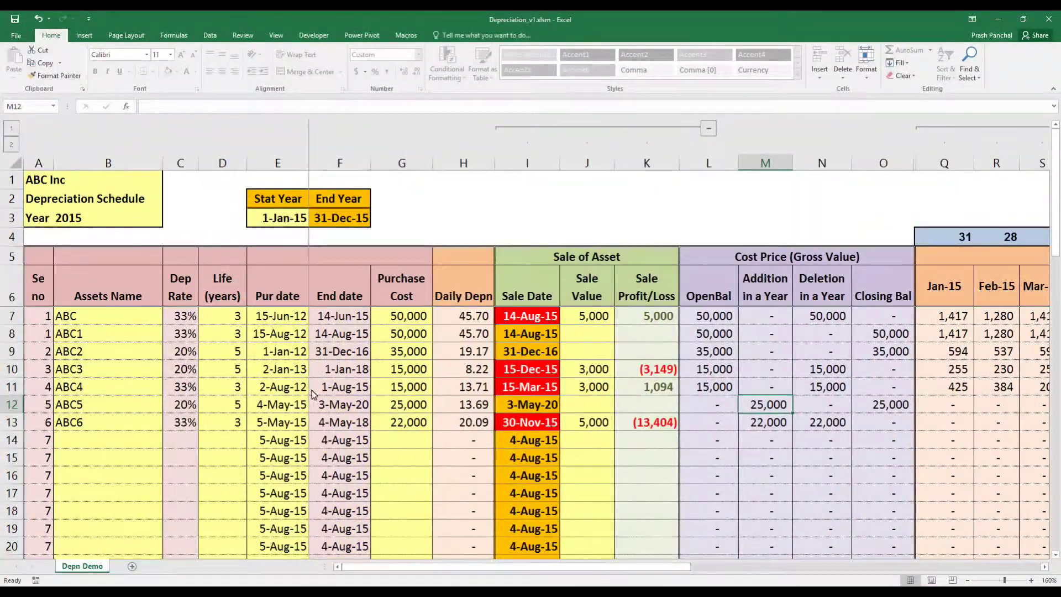
pyautogui.scroll(-11, 431, 299)
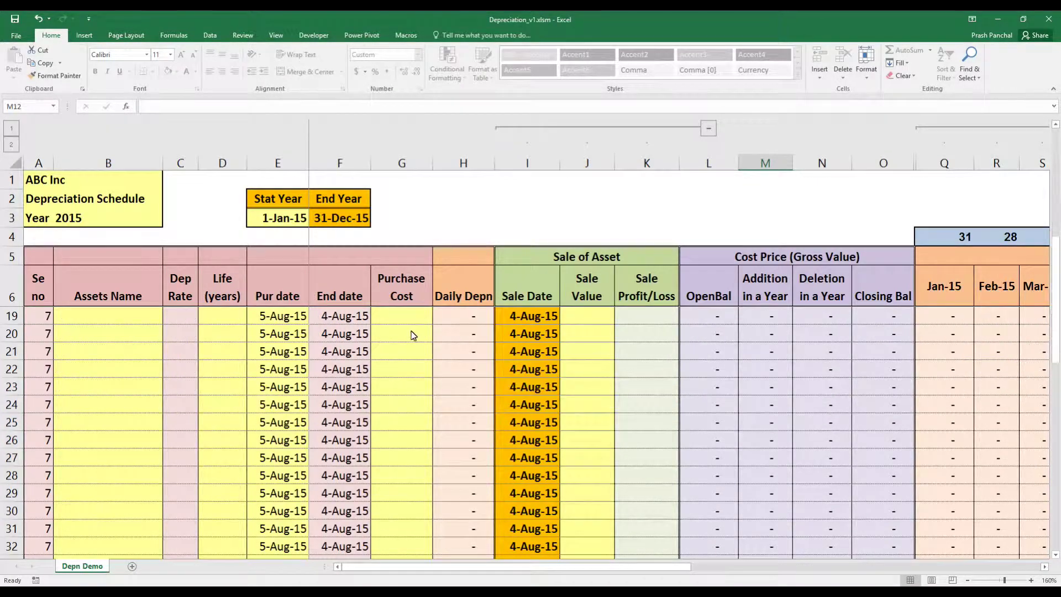
pyautogui.scroll(11, 416, 337)
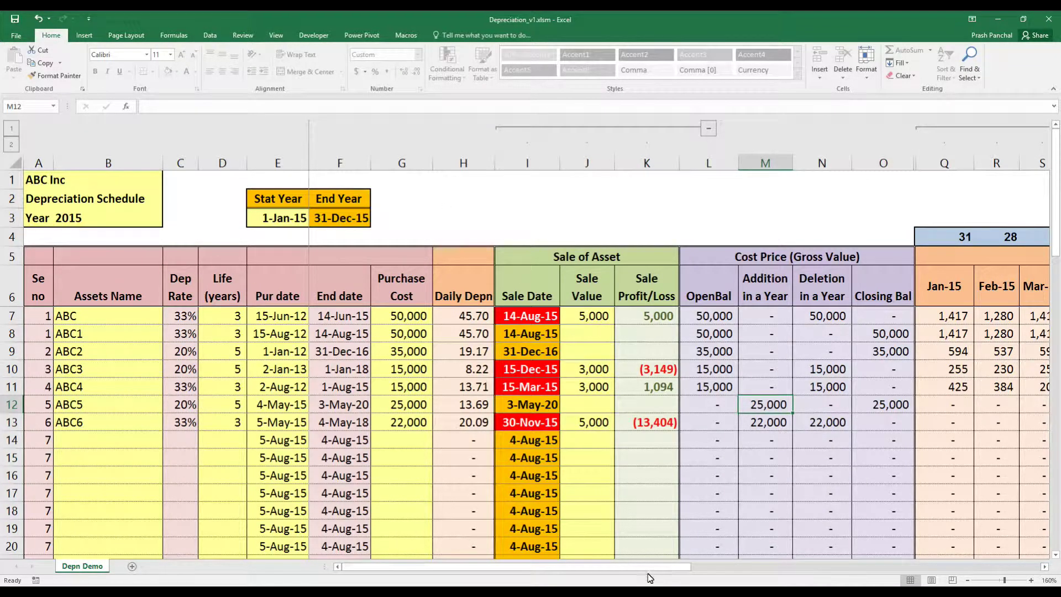
# Step: Review the monthly depreciation, accumulated depreciation and net book value sections and return to the asset details
pyautogui.moveTo(552, 566); pyautogui.dragTo(900, 566)
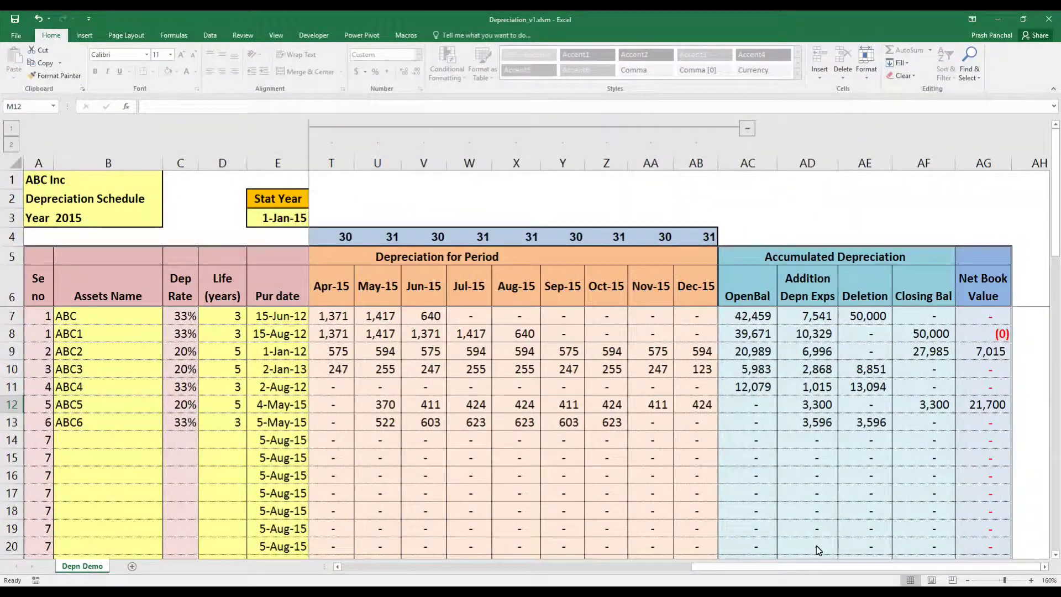
pyautogui.moveTo(772, 567); pyautogui.dragTo(416, 568)
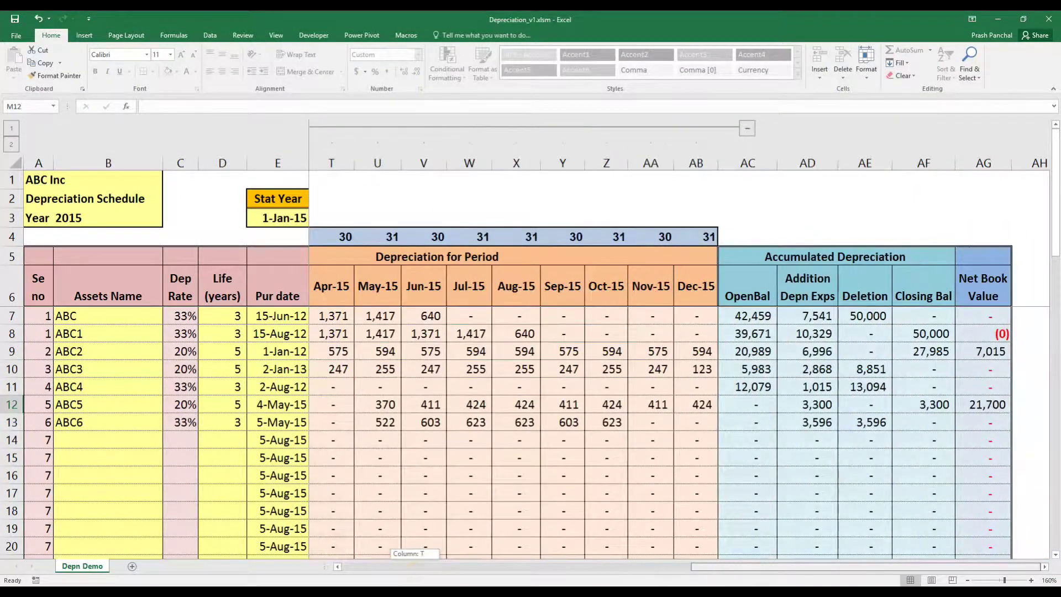
pyautogui.moveTo(708, 568); pyautogui.dragTo(356, 580)
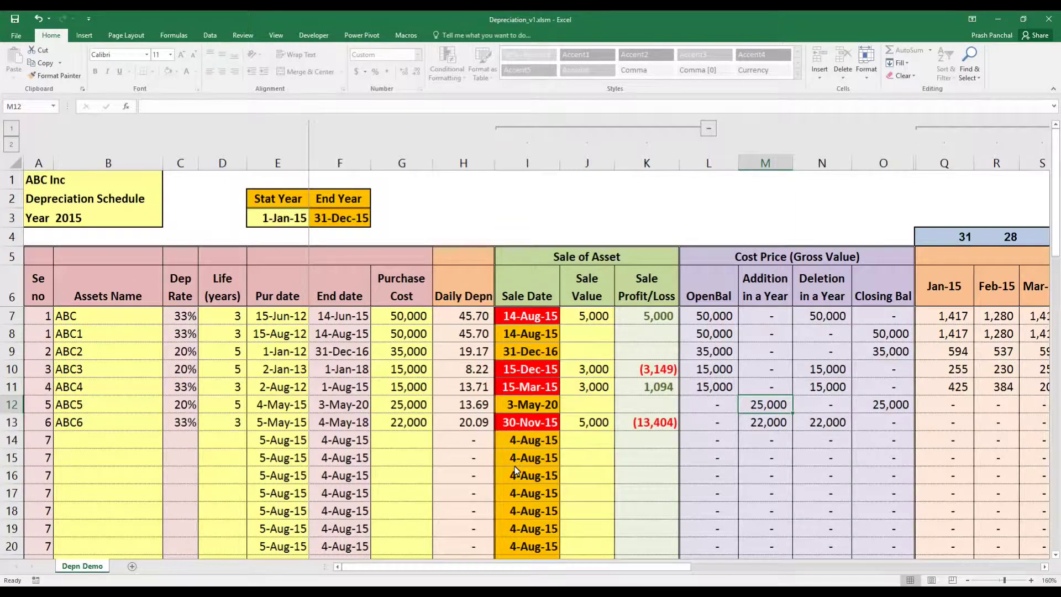
pyautogui.moveTo(528, 569); pyautogui.dragTo(553, 566)
pyautogui.moveTo(670, 565); pyautogui.dragTo(588, 572)
pyautogui.scroll(-17, 692, 480)
pyautogui.scroll(17, 564, 468)
# Step: Examine the purchase costs of assets ABC to ABC6 and the sale dates down into the unused rows
pyautogui.moveTo(402, 315); pyautogui.dragTo(399, 433)
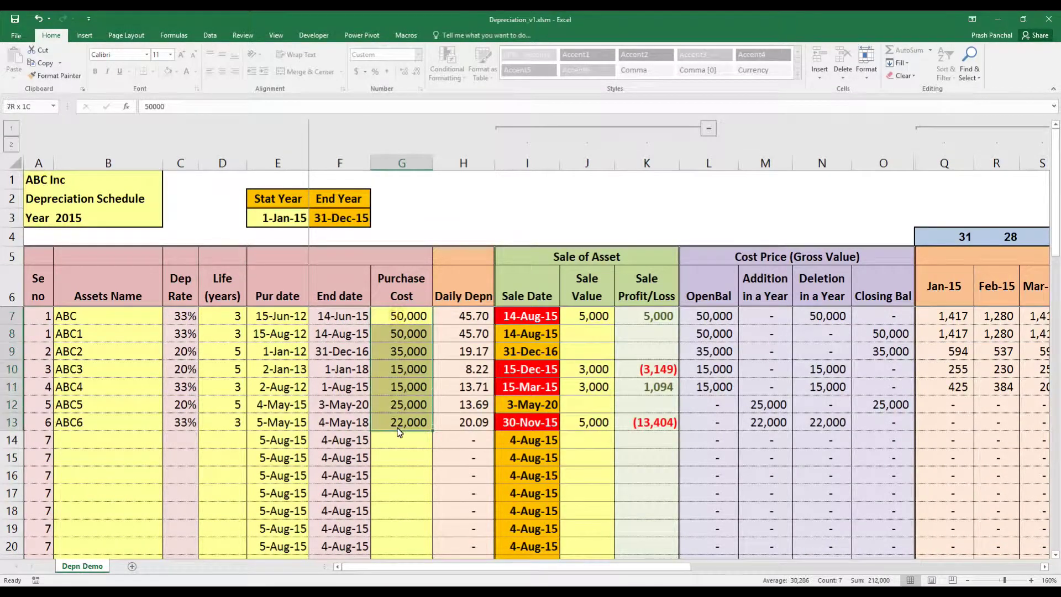
pyautogui.moveTo(575, 302); pyautogui.dragTo(580, 443)
pyautogui.moveTo(529, 327); pyautogui.dragTo(524, 511)
pyautogui.click(522, 448)
pyautogui.press('Down')
pyautogui.press('Down')
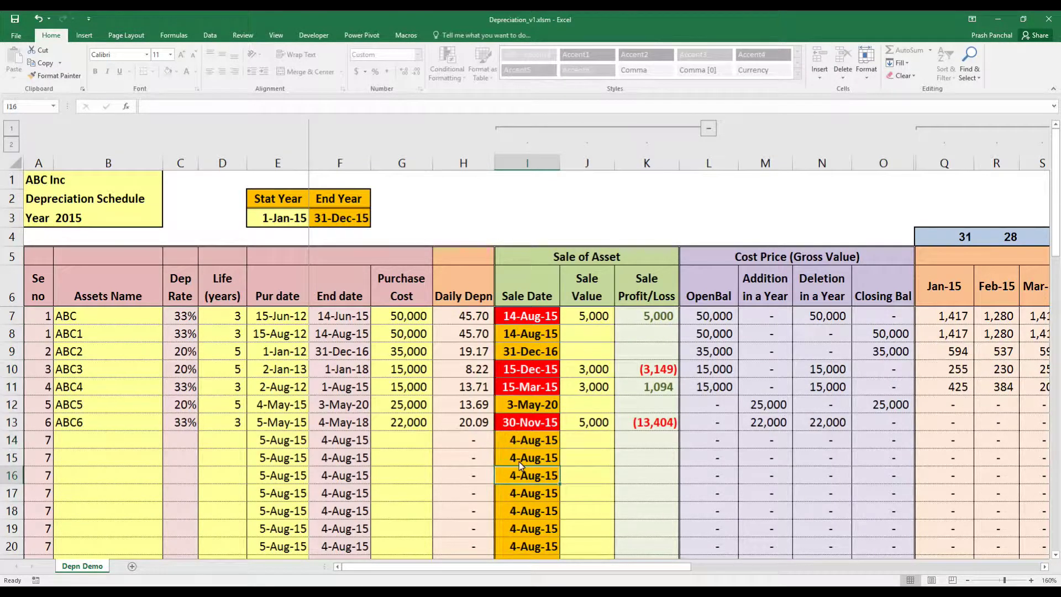
pyautogui.click(585, 420)
pyautogui.click(540, 405)
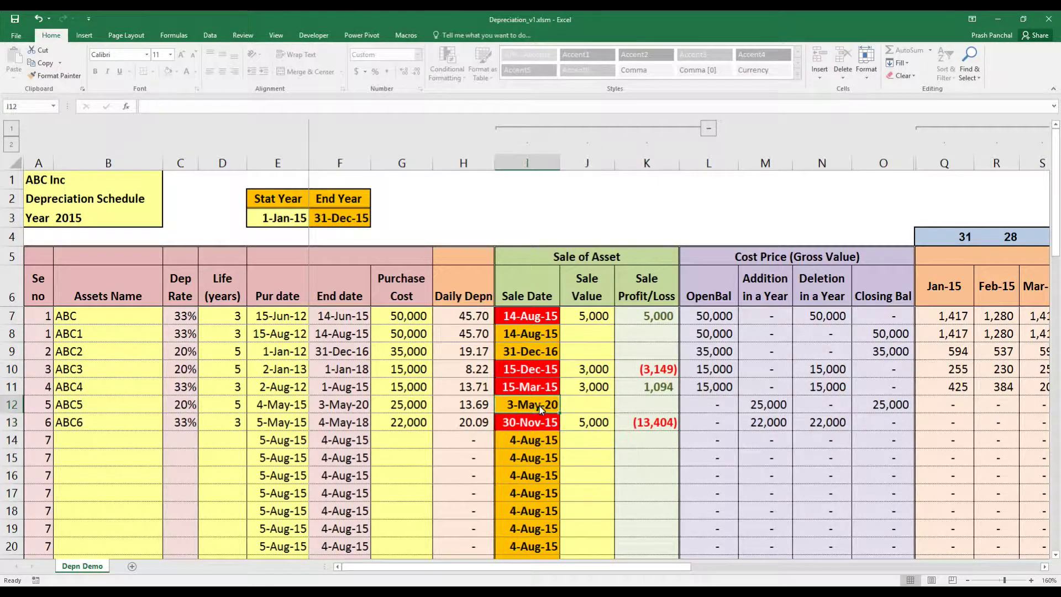
# Step: Examine the sale value cells of the sold assets, from ABC down to ABC4
pyautogui.moveTo(589, 316); pyautogui.dragTo(591, 393)
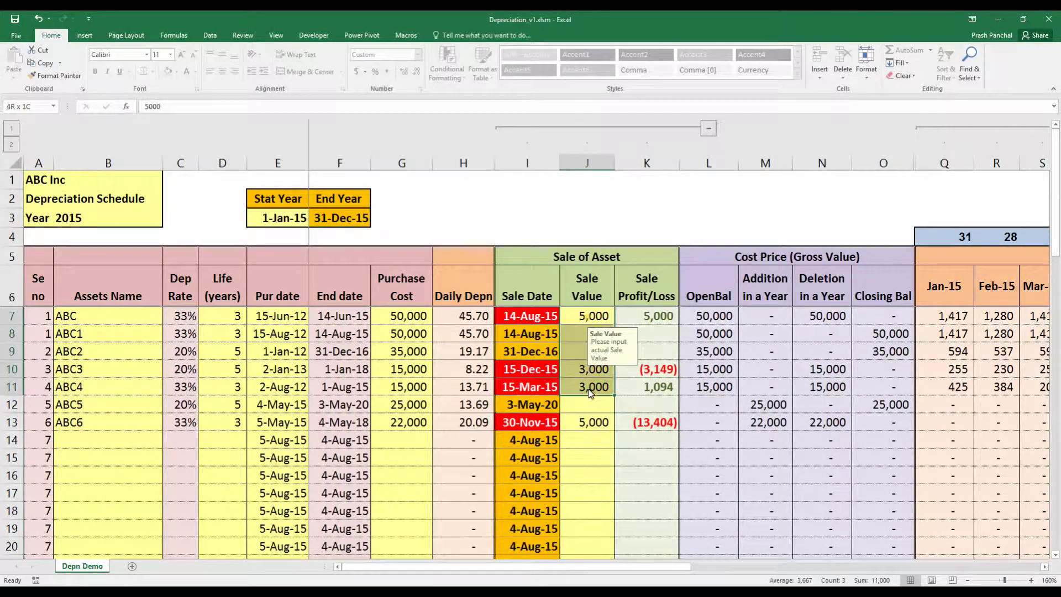
pyautogui.moveTo(677, 563); pyautogui.dragTo(644, 580)
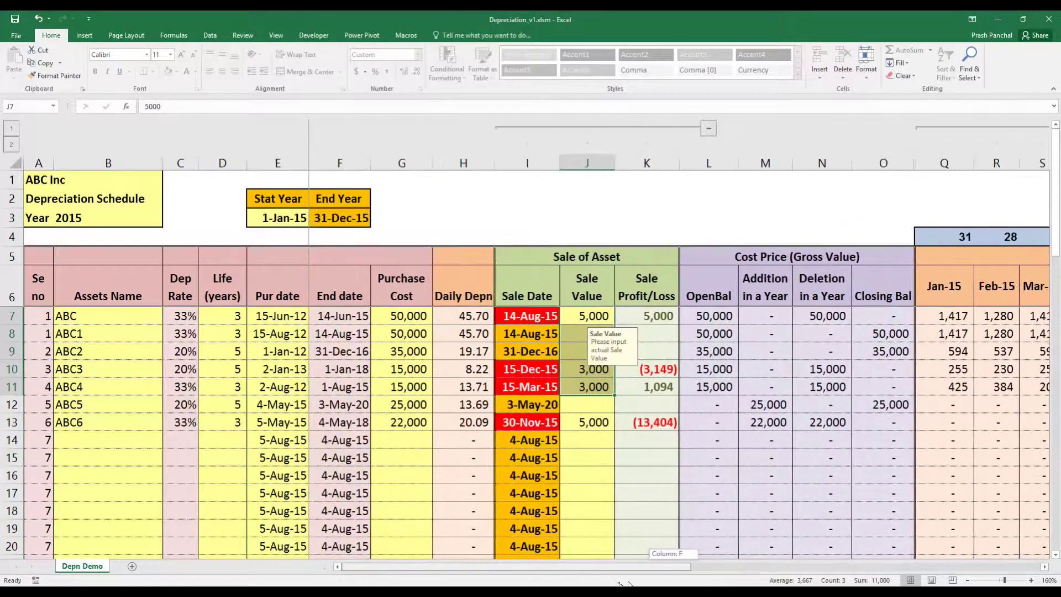
pyautogui.click(586, 320)
pyautogui.click(580, 387)
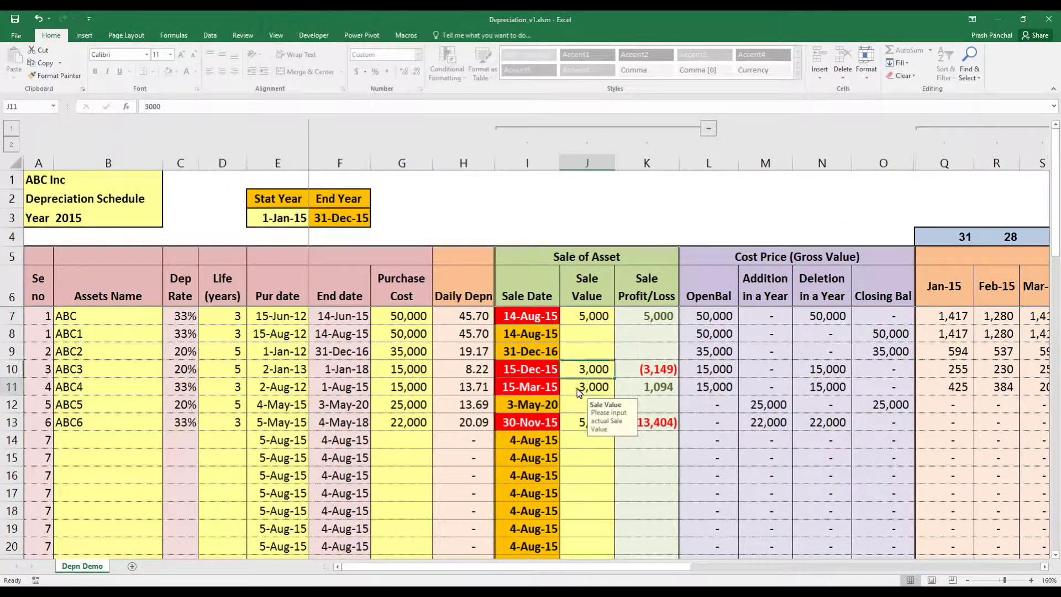
pyautogui.click(572, 437)
# Step: Go through the purchase cost input cells of several assets and the first sale value input cells
pyautogui.click(417, 316)
pyautogui.click(407, 351)
pyautogui.click(406, 386)
pyautogui.click(407, 423)
pyautogui.click(589, 317)
pyautogui.click(588, 351)
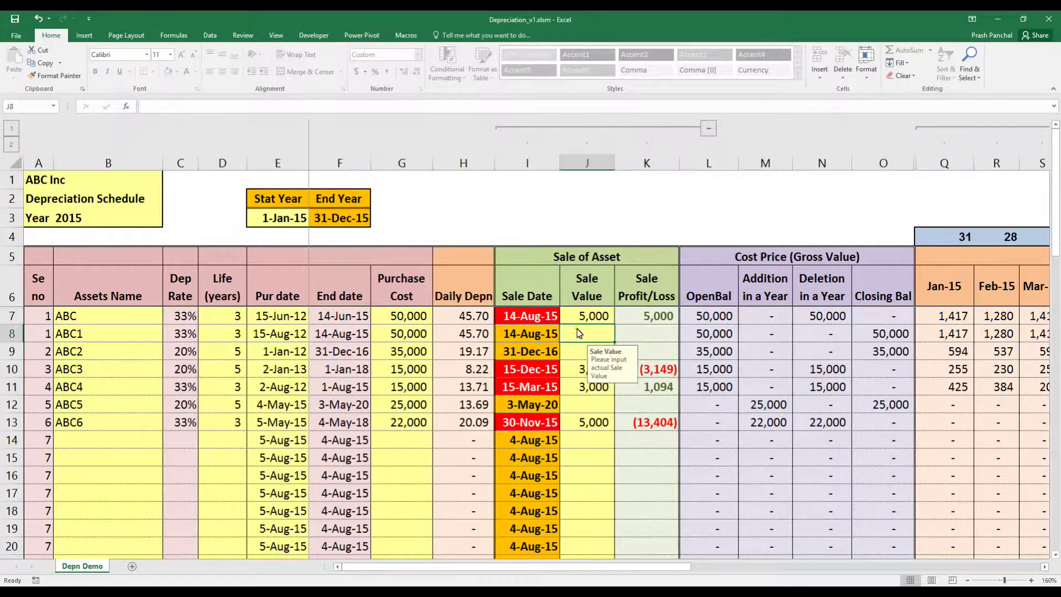
# Step: Go through the life-in-years input cells of the assets and the start date of the year
pyautogui.click(237, 321)
pyautogui.click(229, 352)
pyautogui.click(229, 409)
pyautogui.click(232, 440)
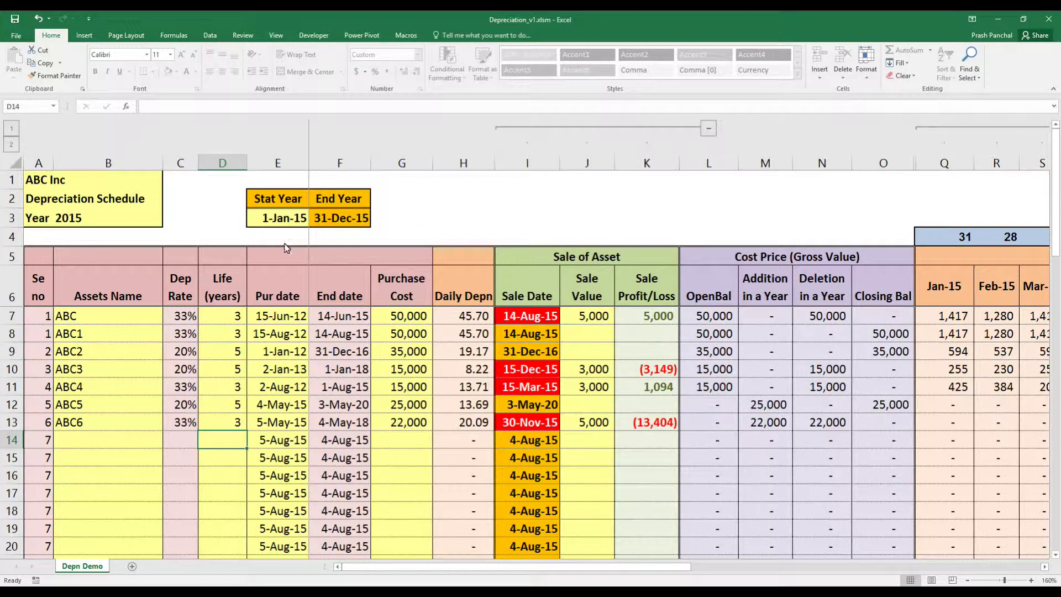
pyautogui.click(285, 221)
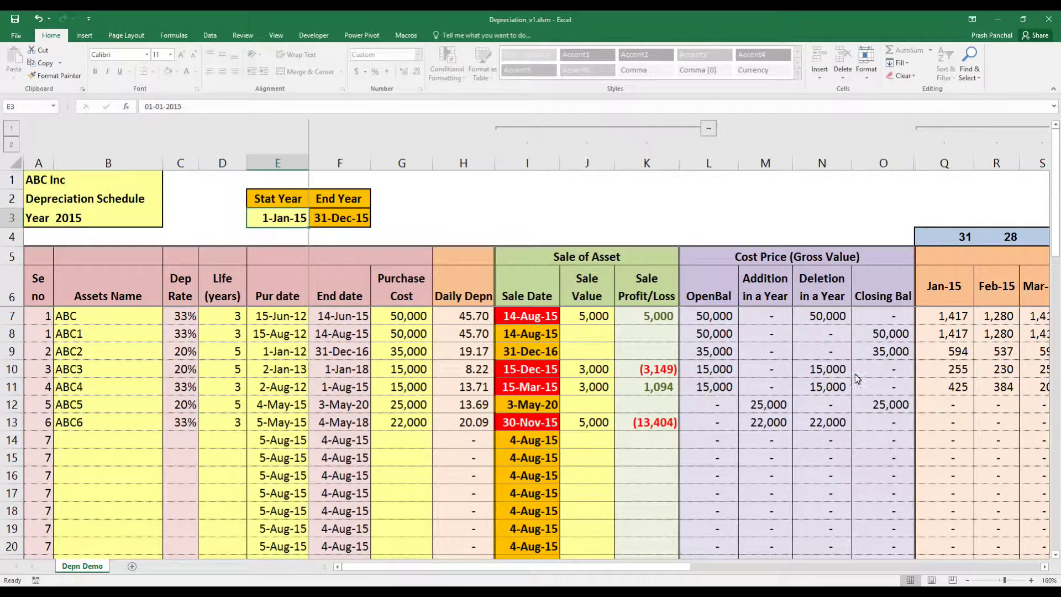
# Step: Examine the days-per-month row above the monthly depreciation, comparing January and February 2015 with their headings
pyautogui.moveTo(676, 566); pyautogui.dragTo(900, 567)
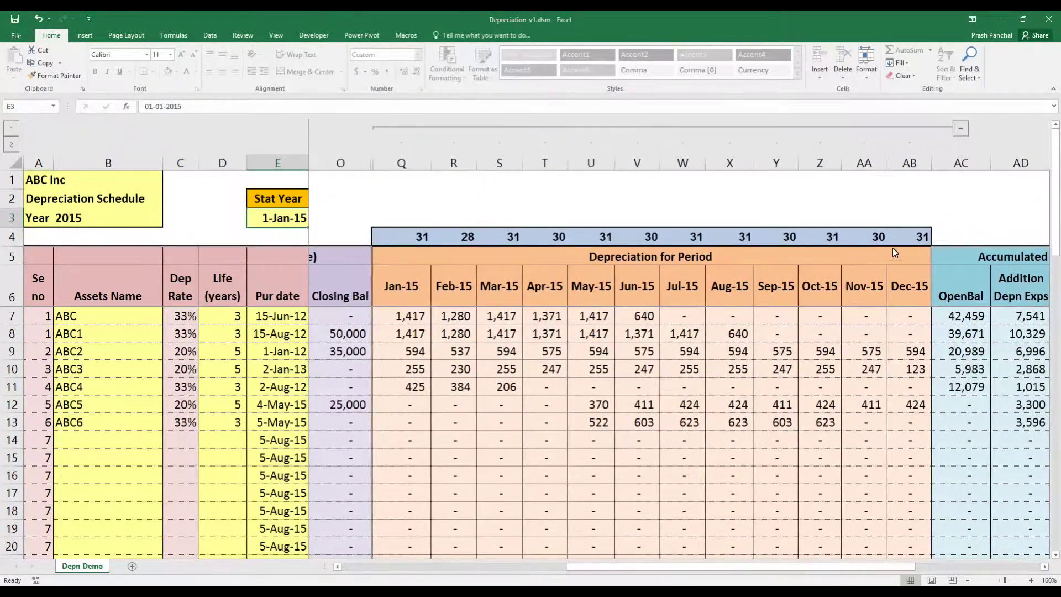
pyautogui.moveTo(900, 242); pyautogui.dragTo(412, 243)
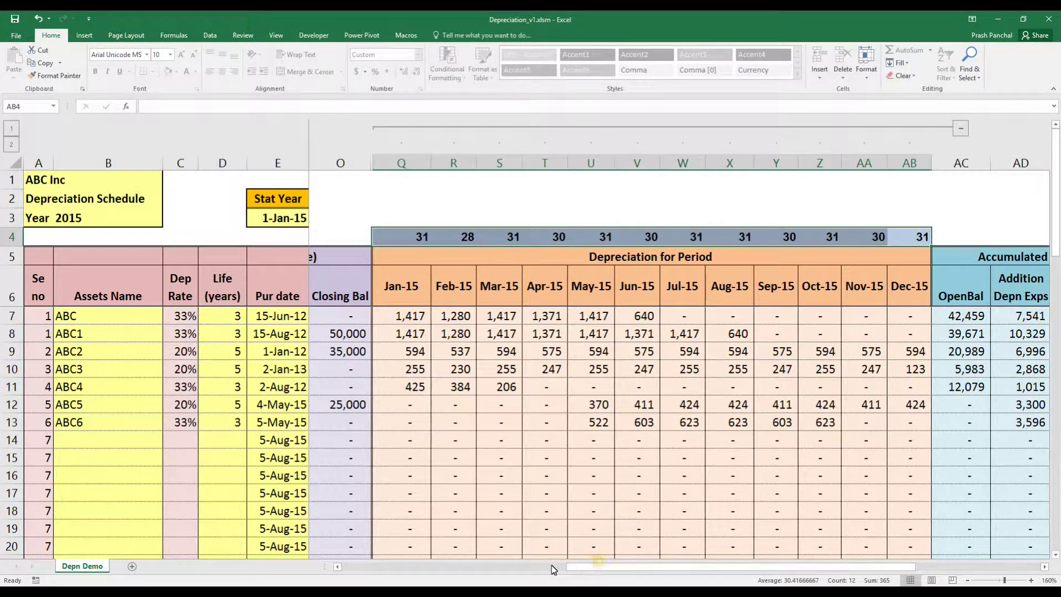
pyautogui.click(413, 239)
pyautogui.moveTo(403, 285)
pyautogui.mouseDown()
pyautogui.moveTo(464, 285)
pyautogui.moveTo(390, 289)
pyautogui.mouseUp()
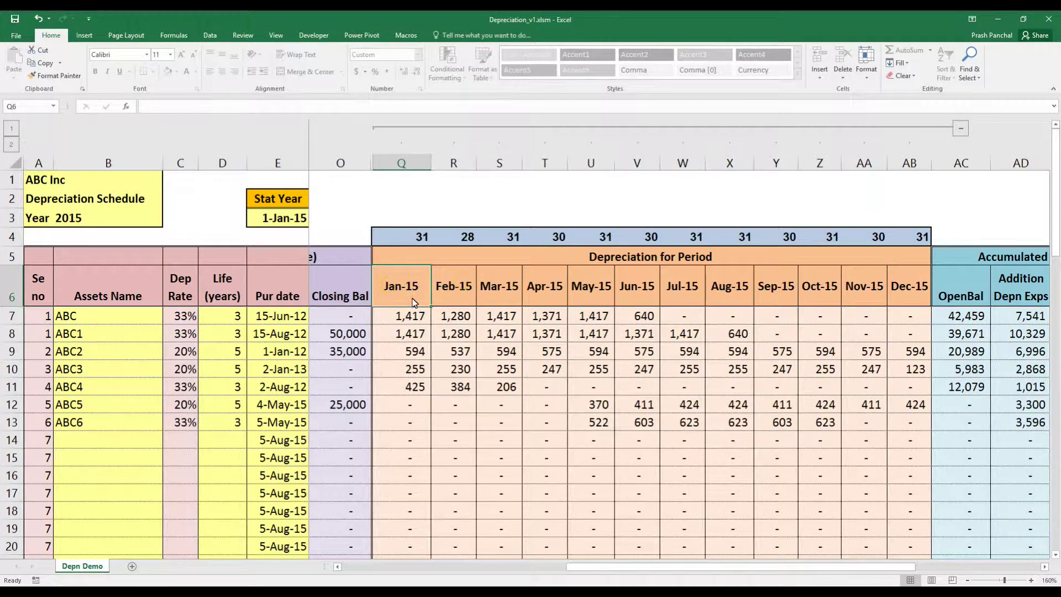
pyautogui.click(411, 240)
pyautogui.click(452, 254)
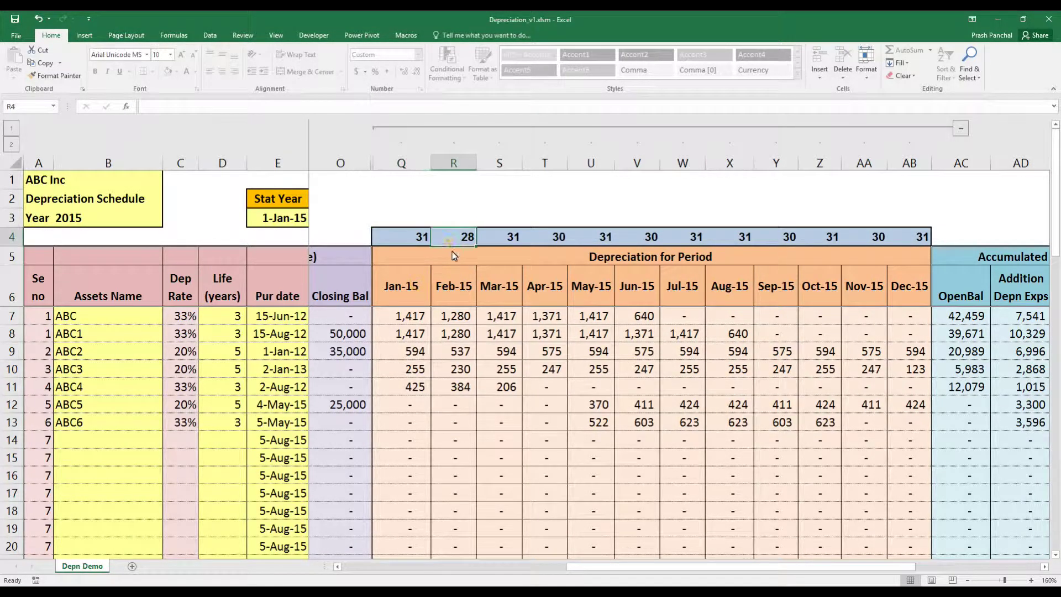
pyautogui.click(459, 293)
pyautogui.click(461, 238)
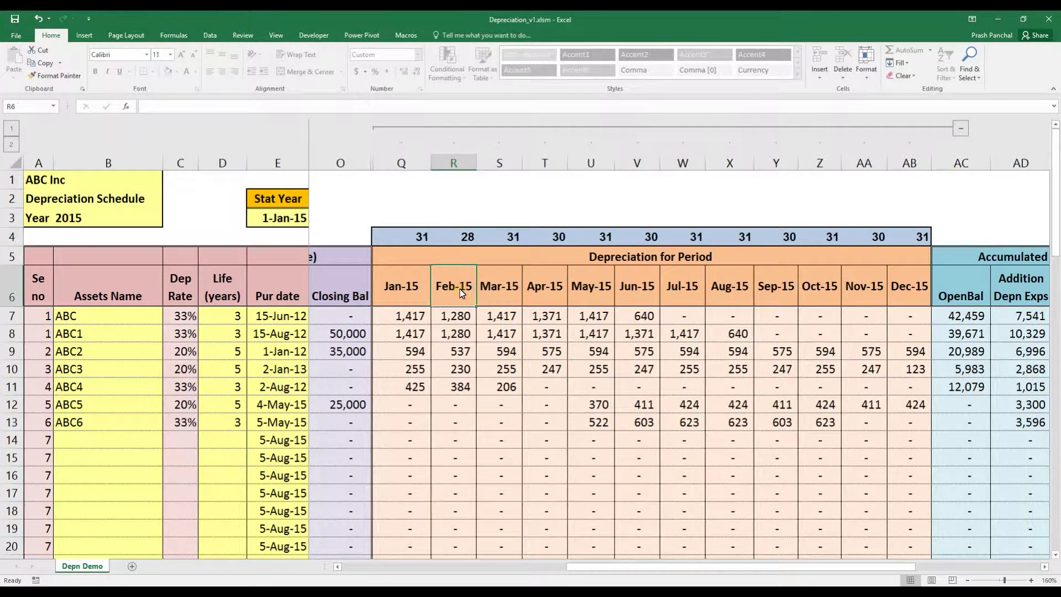
# Step: Set the schedule's start year date to 1-Jan-16
pyautogui.moveTo(627, 575); pyautogui.dragTo(355, 578)
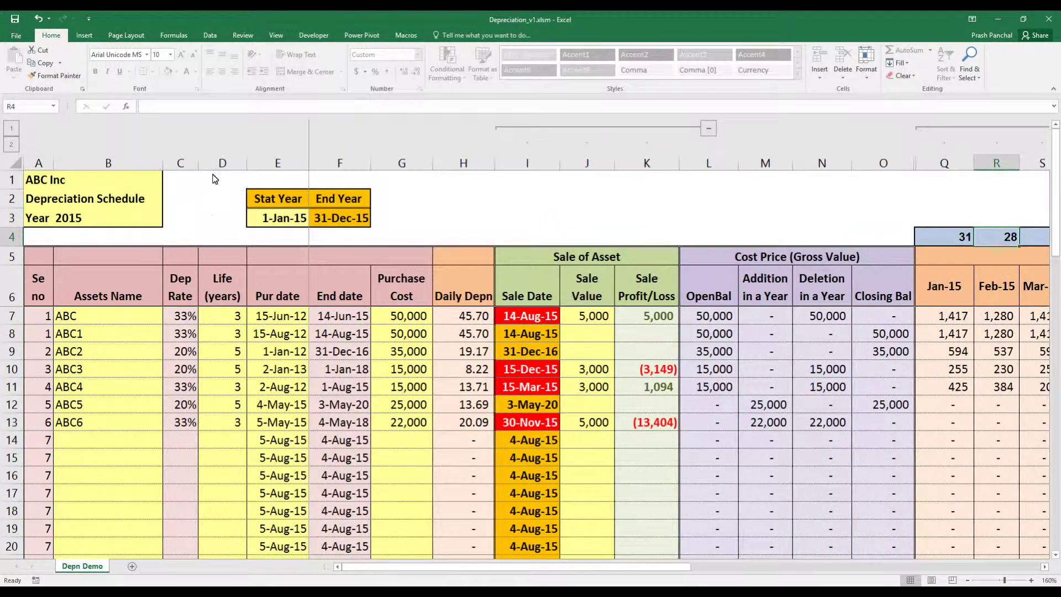
pyautogui.click(298, 220)
pyautogui.doubleClick(301, 220)
pyautogui.press('Delete')
pyautogui.write('6')
pyautogui.press('Return')
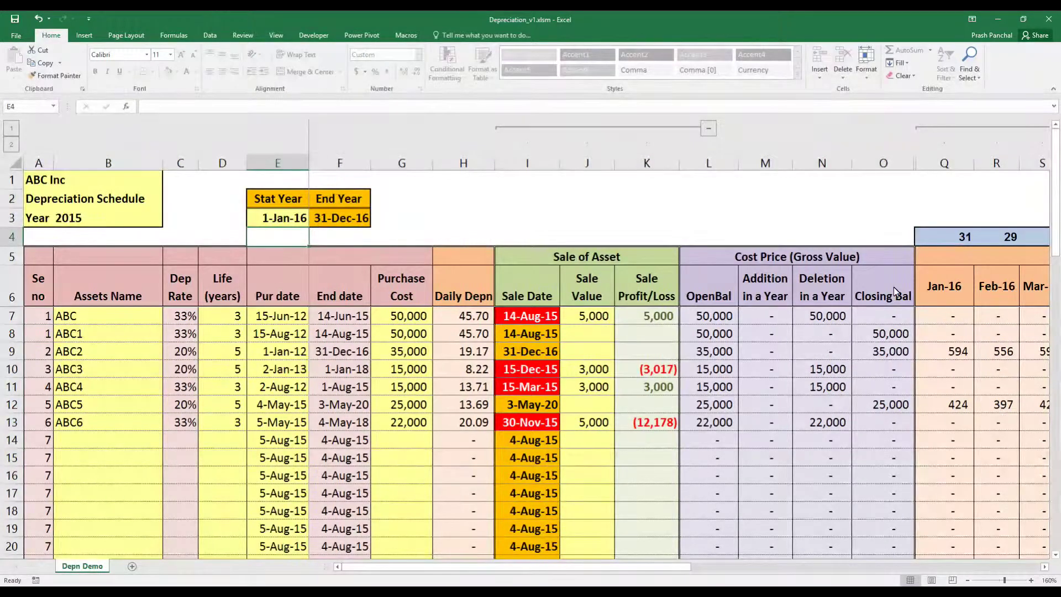
# Step: Check the number of days for February 2016 above the monthly depreciation and return to the asset details
pyautogui.click(998, 237)
pyautogui.hscroll(6, 688, 294)
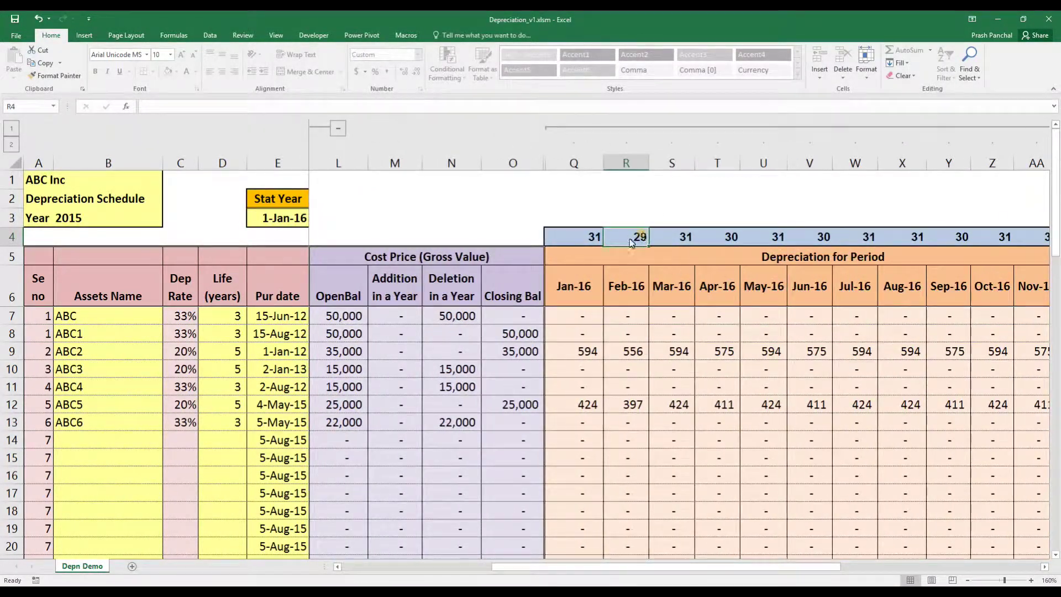
pyautogui.click(654, 279)
pyautogui.moveTo(658, 567); pyautogui.dragTo(470, 564)
pyautogui.moveTo(655, 566)
pyautogui.mouseDown()
pyautogui.moveTo(1042, 565)
pyautogui.moveTo(655, 567)
pyautogui.mouseUp()
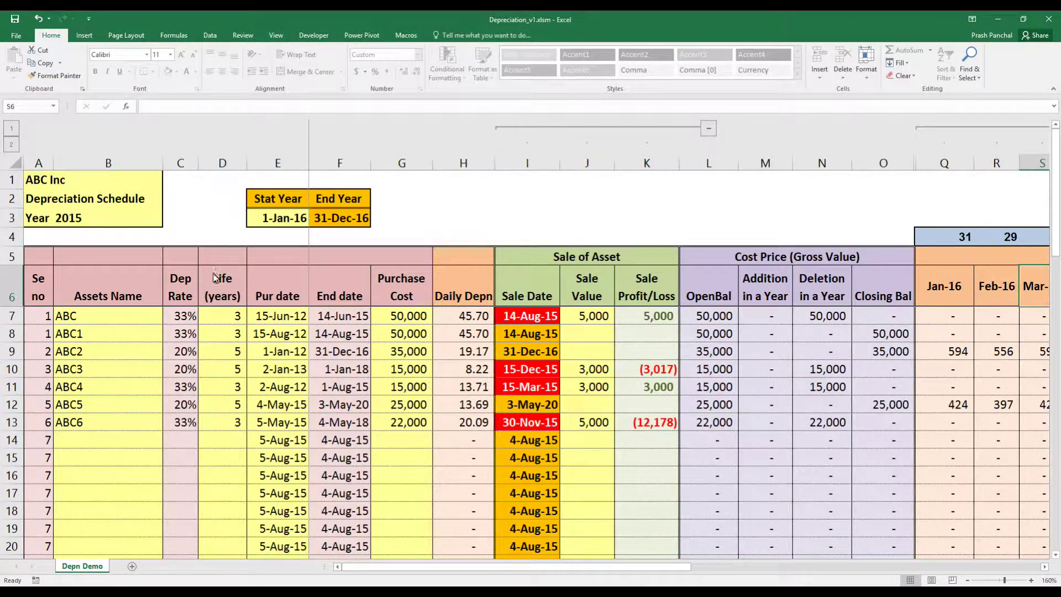
# Step: Examine the 2016 closing balances of accumulated depreciation and of gross cost for all assets
pyautogui.moveTo(569, 566); pyautogui.dragTo(923, 567)
pyautogui.moveTo(922, 316); pyautogui.dragTo(923, 438)
pyautogui.moveTo(875, 565); pyautogui.dragTo(438, 580)
pyautogui.moveTo(883, 316); pyautogui.dragTo(866, 450)
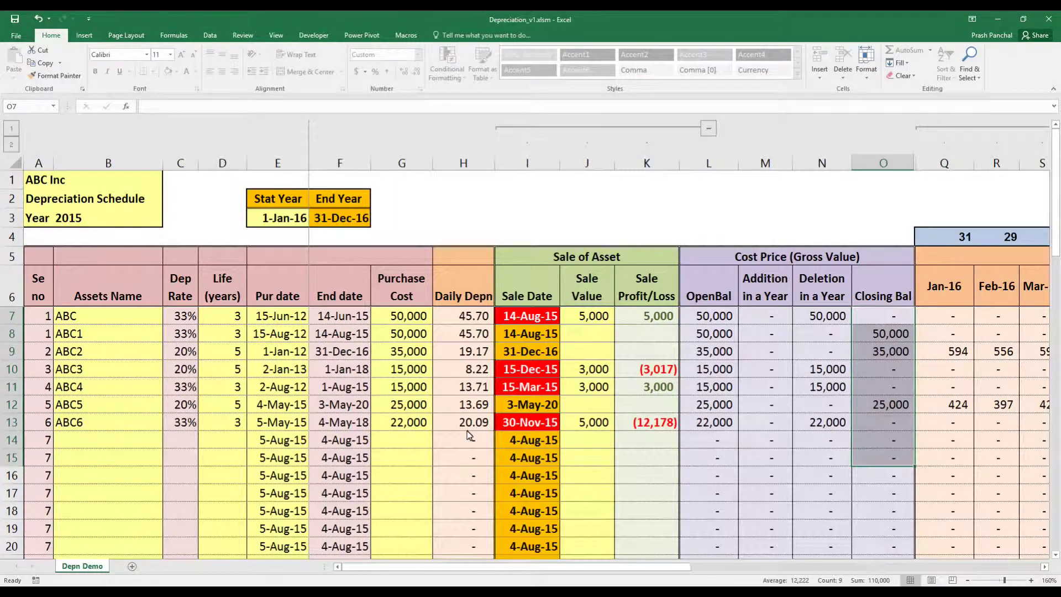